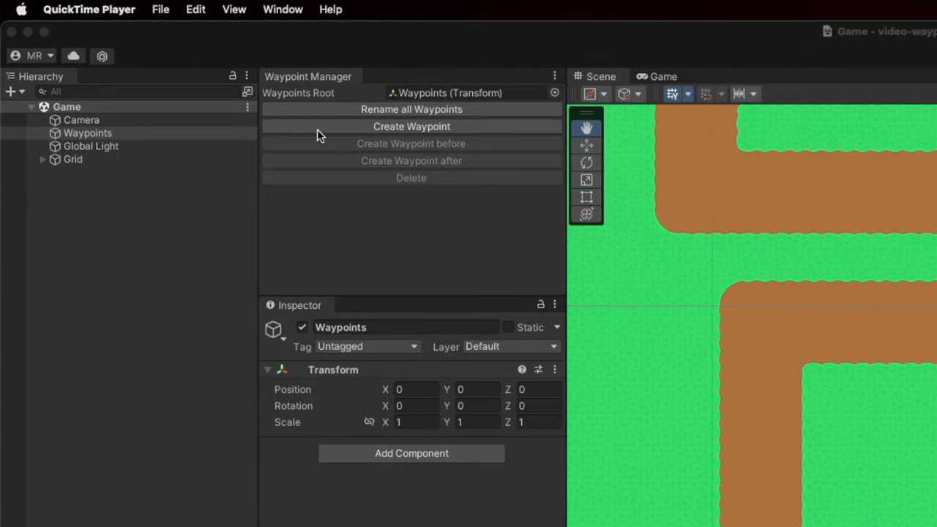
- Create four chained waypoints under Waypoints, then delete Waypoint 3
left_click(364, 127)
left_click(376, 126)
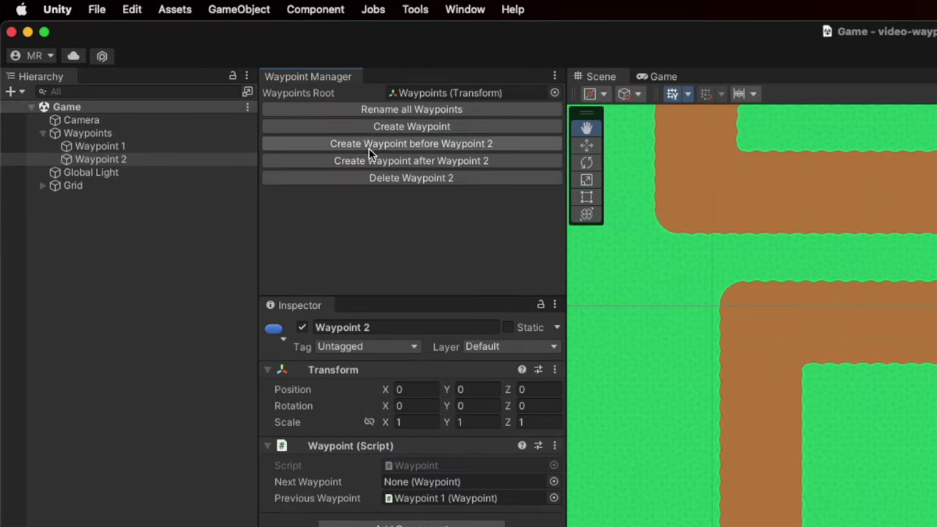
left_click(371, 161)
left_click(371, 161)
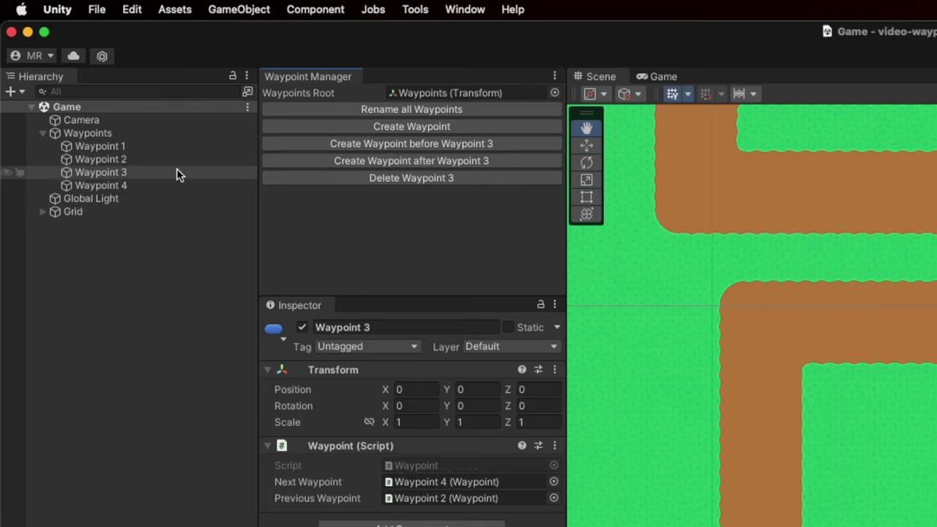
left_click(160, 160)
left_click(393, 178)
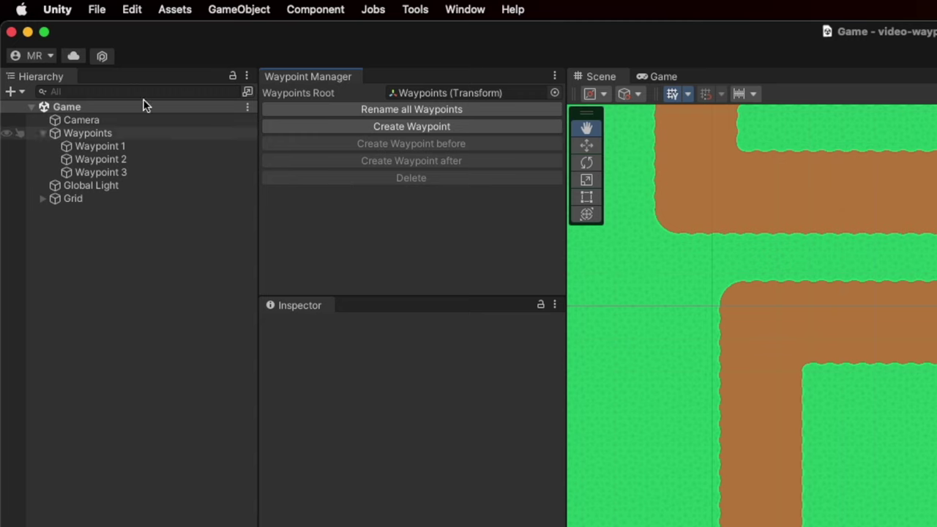
- Undo the recent selection changes for Waypoint 4, Waypoint 3 and Waypoint 2 via Edit > Undo
left_click(132, 10)
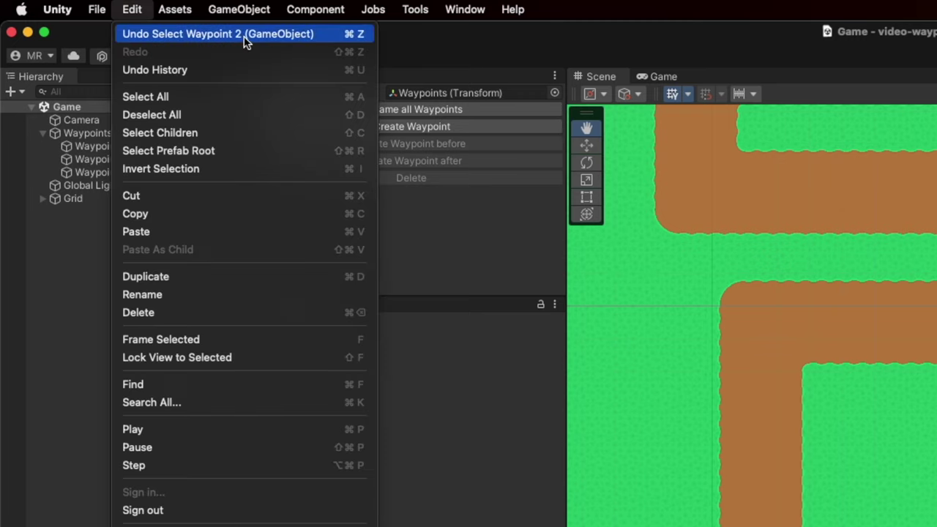
left_click(290, 33)
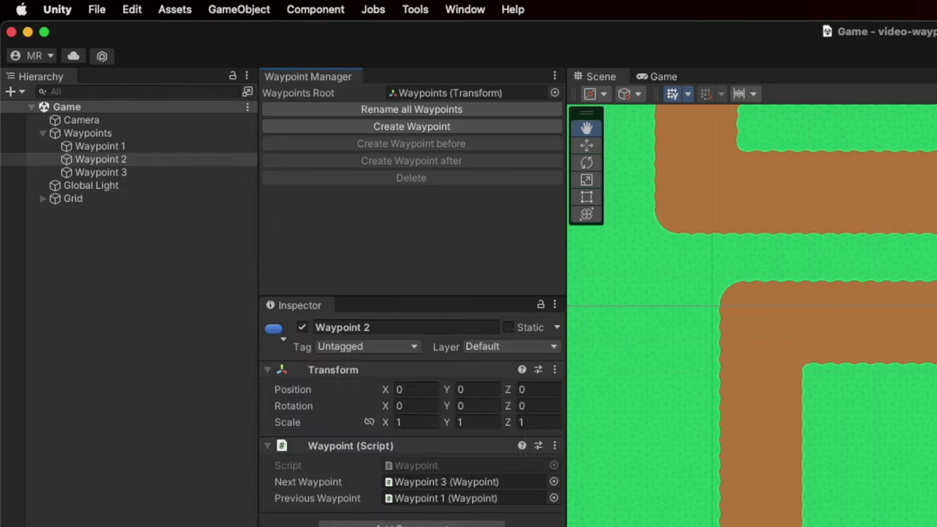
left_click(135, 12)
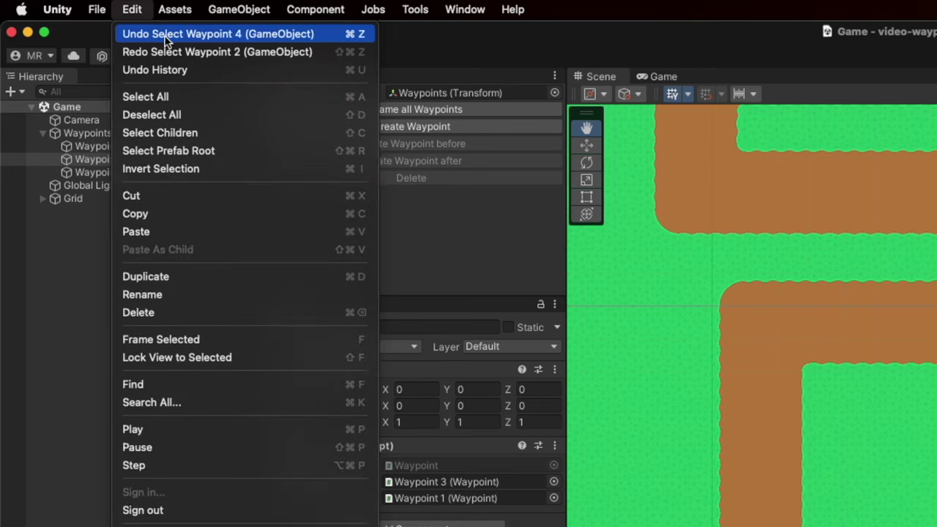
left_click(166, 33)
left_click(135, 11)
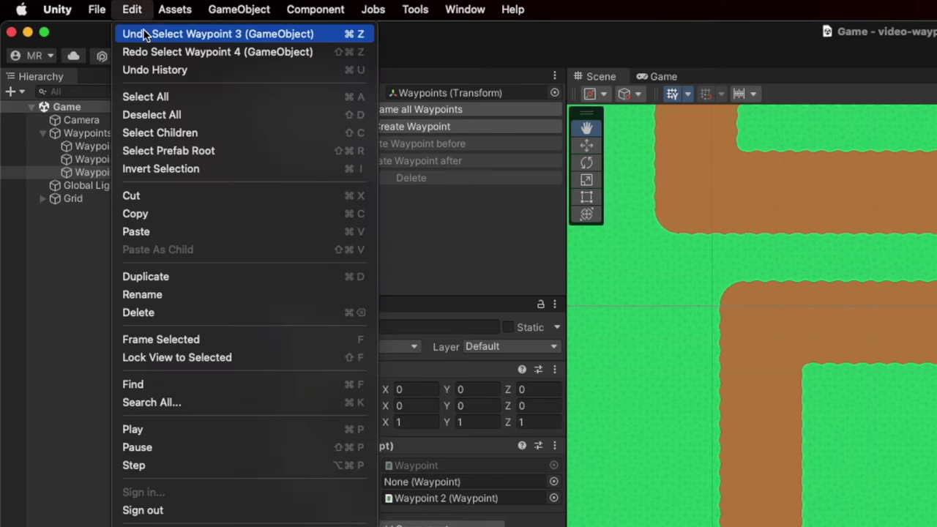
left_click(145, 34)
left_click(131, 12)
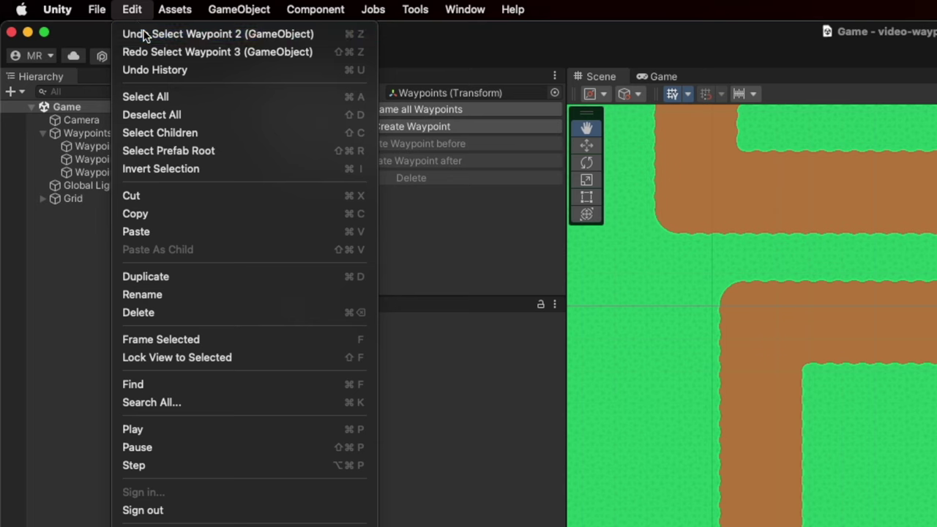
left_click(145, 34)
- Undo the remaining selection changes and then the waypoint deletion via Edit > Undo
left_click(133, 12)
left_click(140, 27)
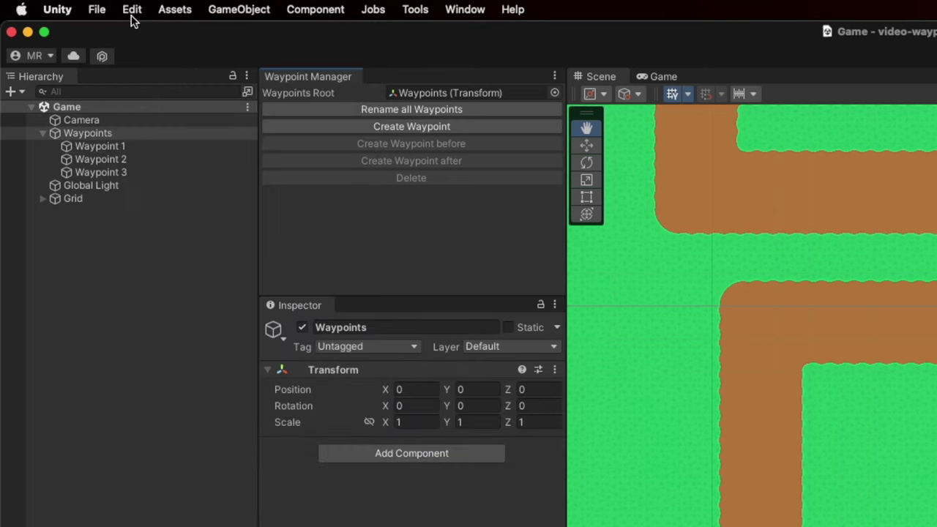
left_click(132, 12)
left_click(140, 35)
left_click(137, 10)
left_click(150, 34)
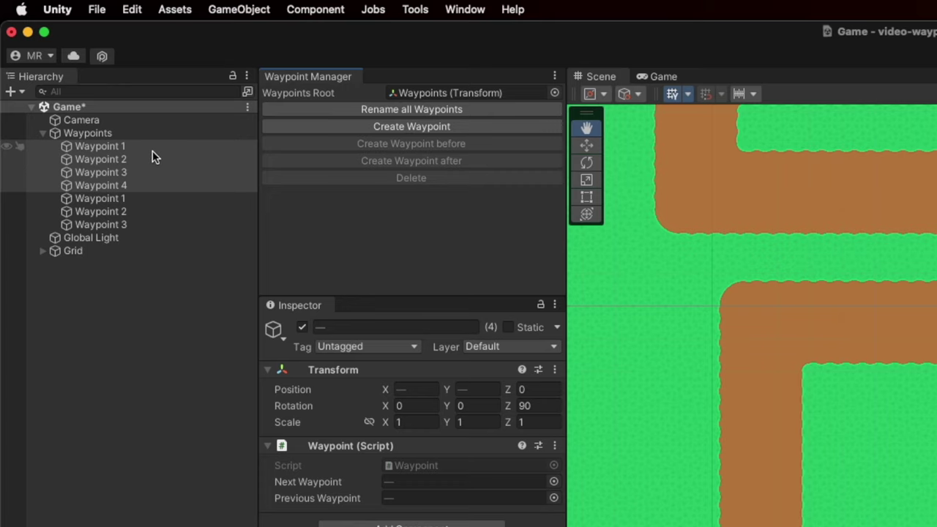
- Inspect the duplicated Waypoint 1 and Waypoint 2 entries and the duplicate Waypoint 1–3 group
left_click(93, 212)
left_click(103, 200)
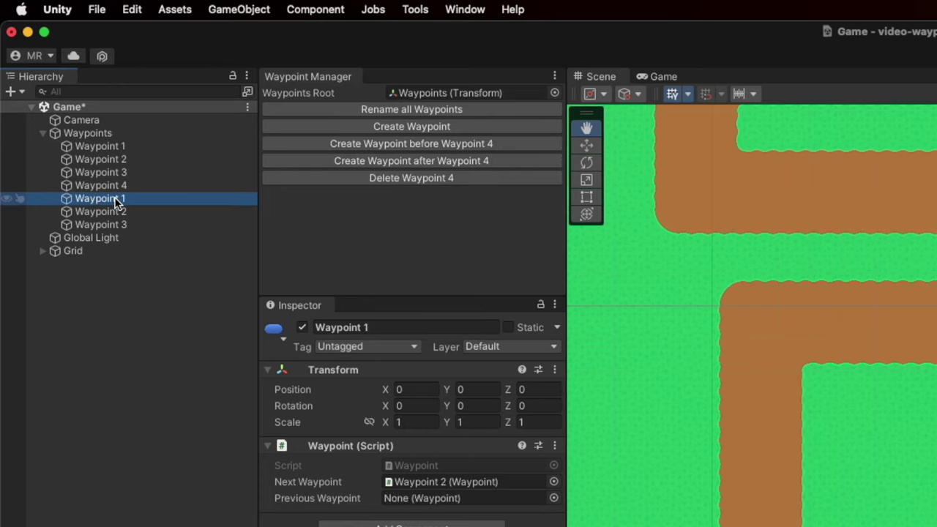
left_click(95, 225, "shift")
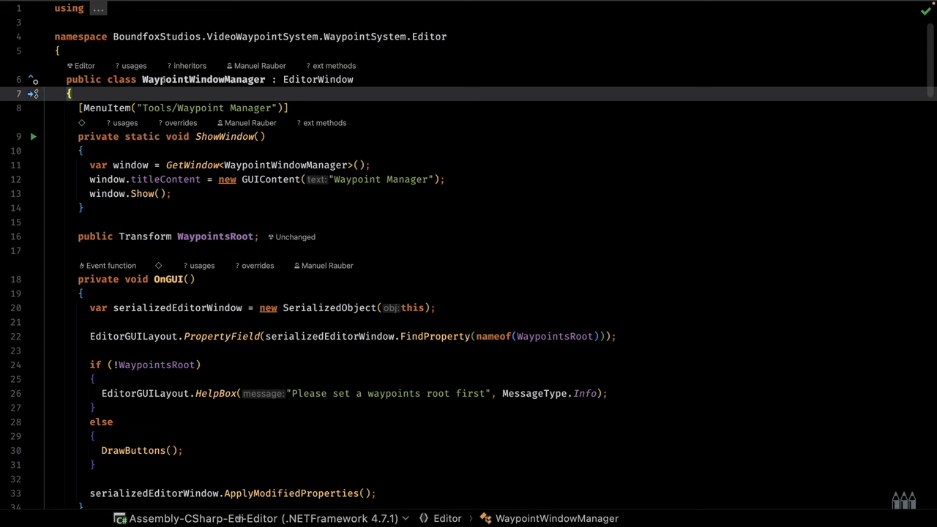
- Review the WaypointWindowManager : EditorWindow class declaration and read down through the script
left_click(162, 79)
left_click(311, 79)
left_click(356, 79)
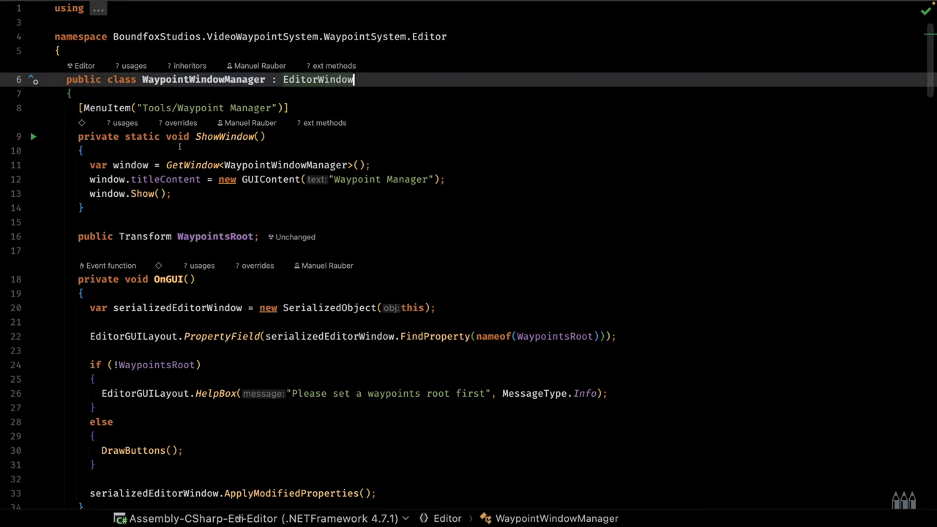
scroll(200, 240, "down", 1)
scroll(200, 240, "down", 1)
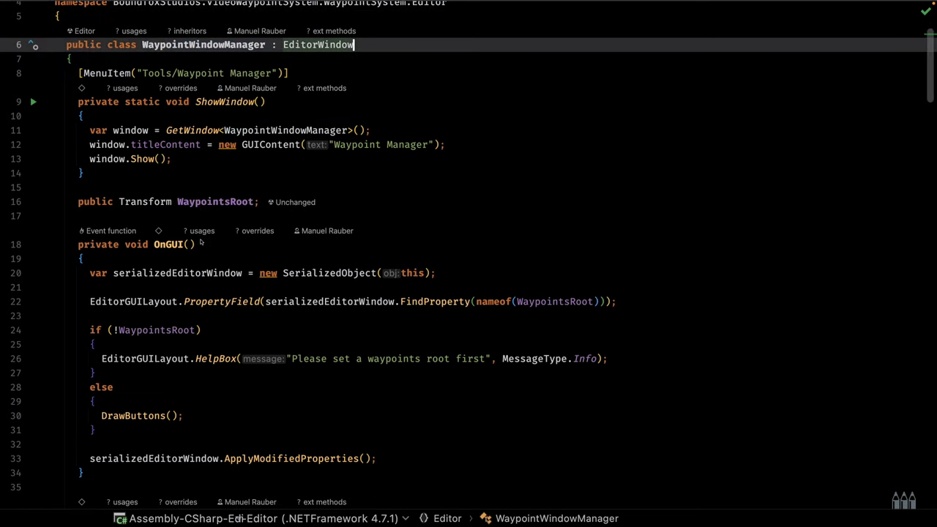
scroll(201, 241, "down", 2)
scroll(201, 242, "down", 3)
scroll(200, 242, "down", 3)
scroll(200, 241, "down", 4)
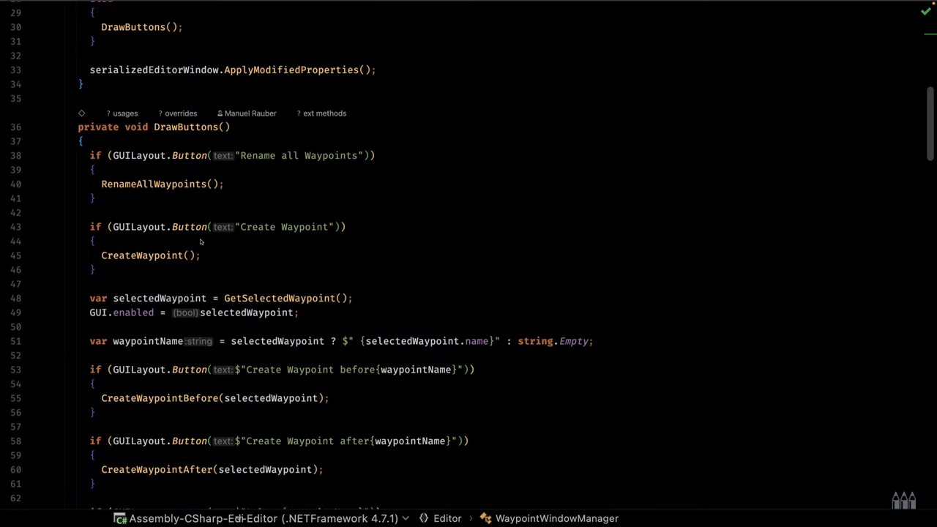
scroll(201, 241, "down", 5)
scroll(200, 242, "down", 5)
left_click_drag(95, 97, 95, 198)
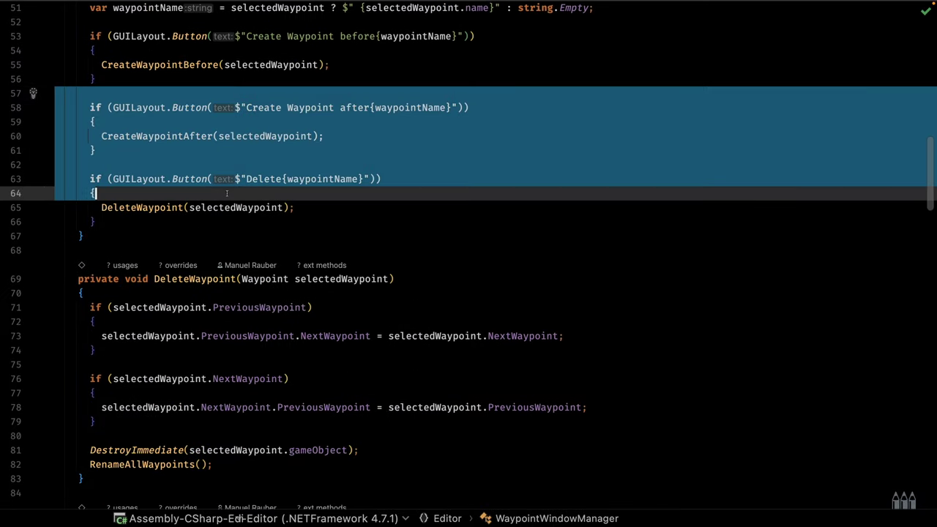
scroll(96, 198, "down", 2)
scroll(223, 293, "down", 10)
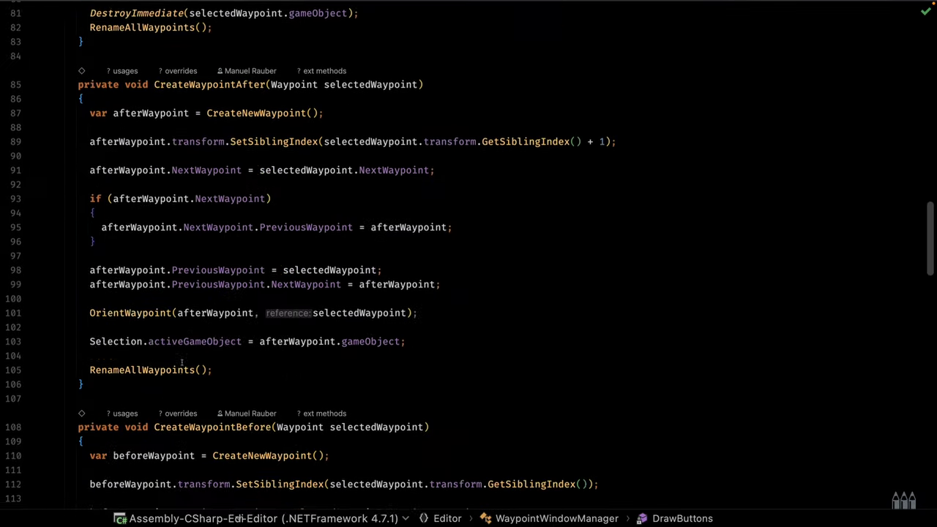
scroll(224, 293, "down", 2)
scroll(224, 294, "down", 1)
scroll(223, 294, "down", 12)
scroll(223, 294, "down", 2)
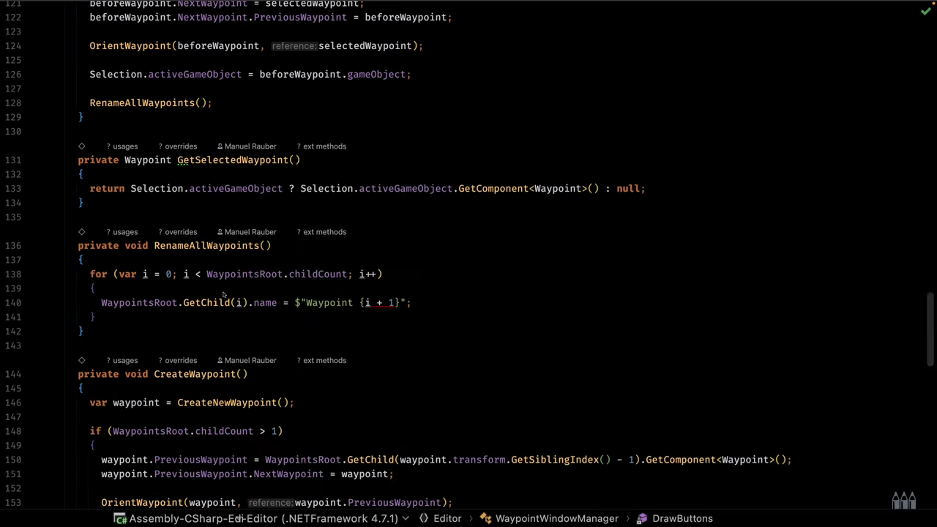
scroll(224, 293, "down", 2)
scroll(223, 294, "down", 1)
scroll(223, 294, "down", 1)
scroll(223, 293, "down", 2)
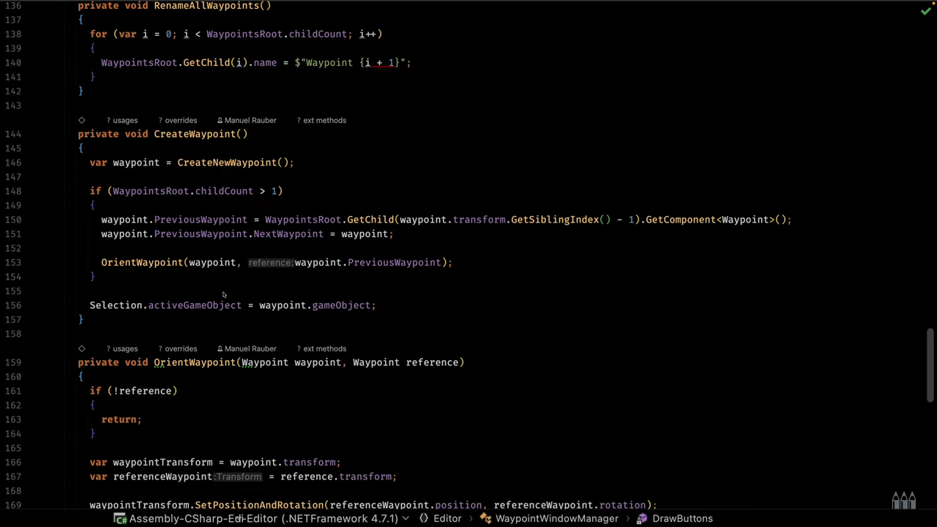
scroll(223, 294, "down", 2)
scroll(223, 294, "down", 3)
scroll(224, 293, "down", 1)
scroll(224, 294, "down", 3)
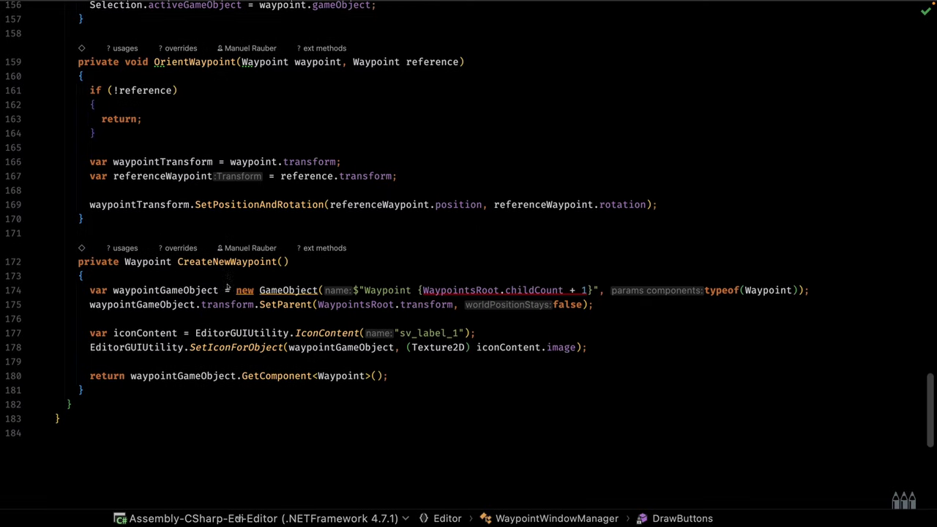
scroll(226, 290, "down", 2)
scroll(228, 287, "down", 2)
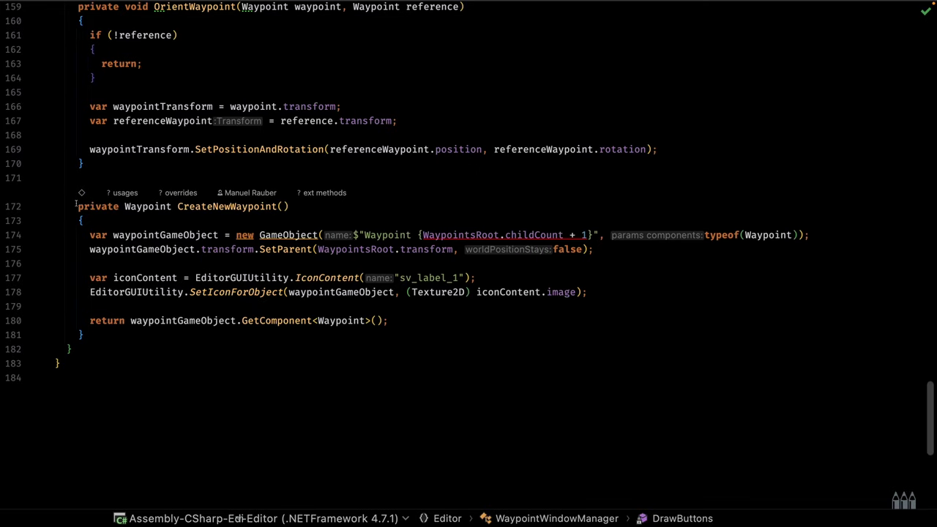
- Highlight CreateNewWaypoint's signature, its new GameObject creation and the SetParent call
left_click_drag(94, 206, 289, 207)
left_click(313, 213)
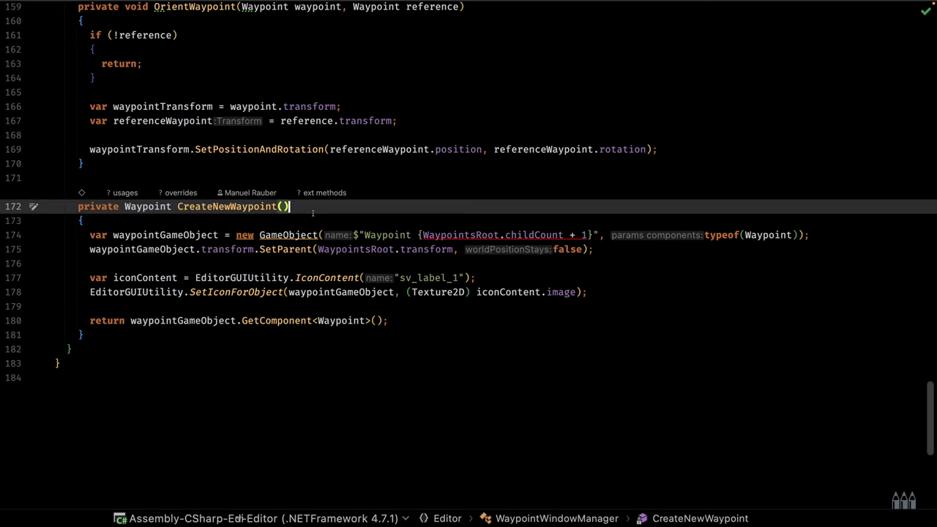
left_click_drag(236, 235, 319, 235)
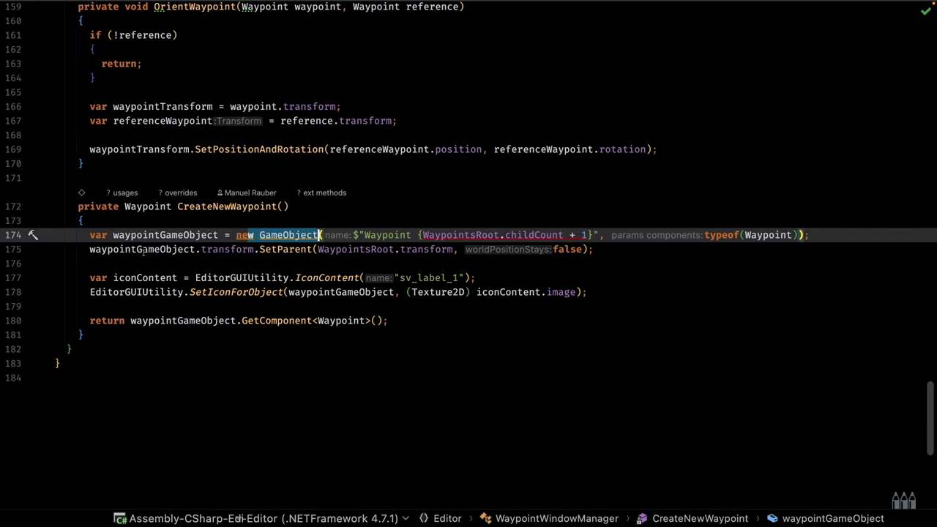
left_click_drag(147, 250, 316, 249)
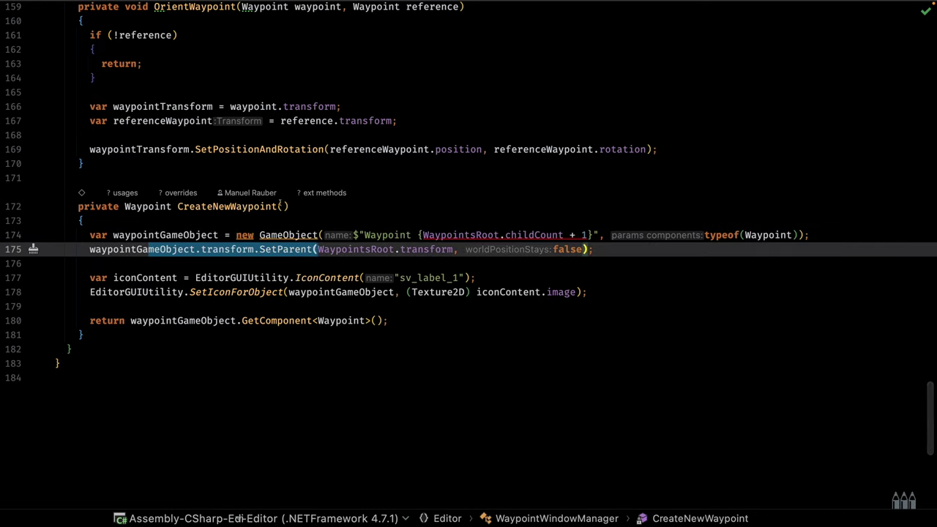
left_click_drag(235, 235, 318, 235)
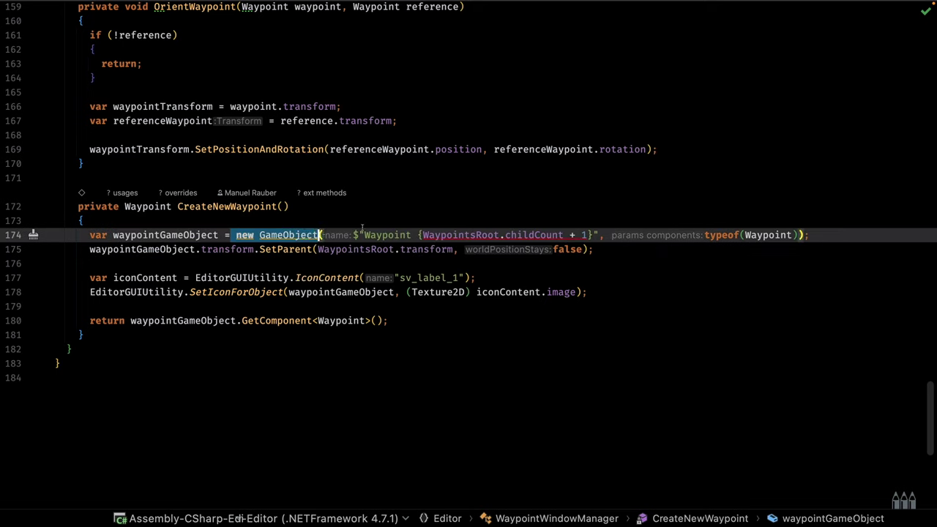
left_click(223, 223)
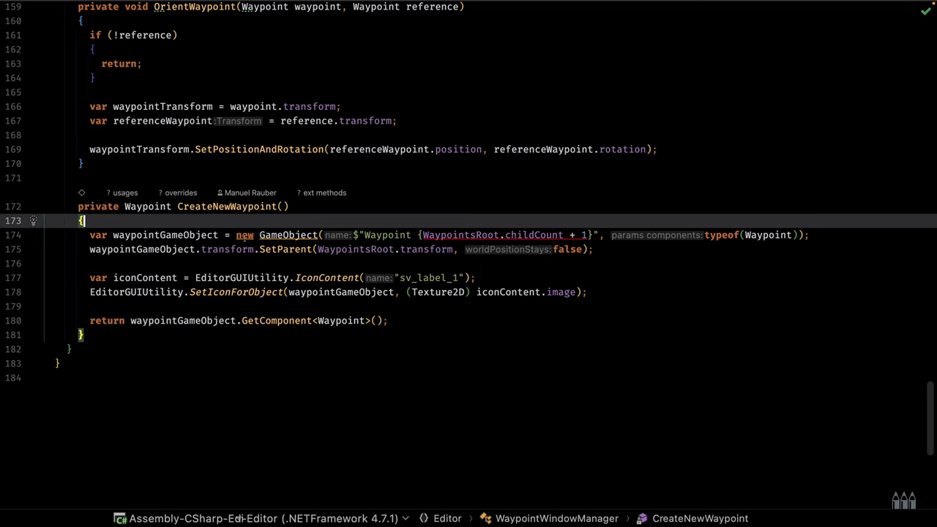
- After the icon line, add Undo.RegisterCreatedObjectUndo(waypointGameObject, "Created new waypoint")
left_click(608, 293)
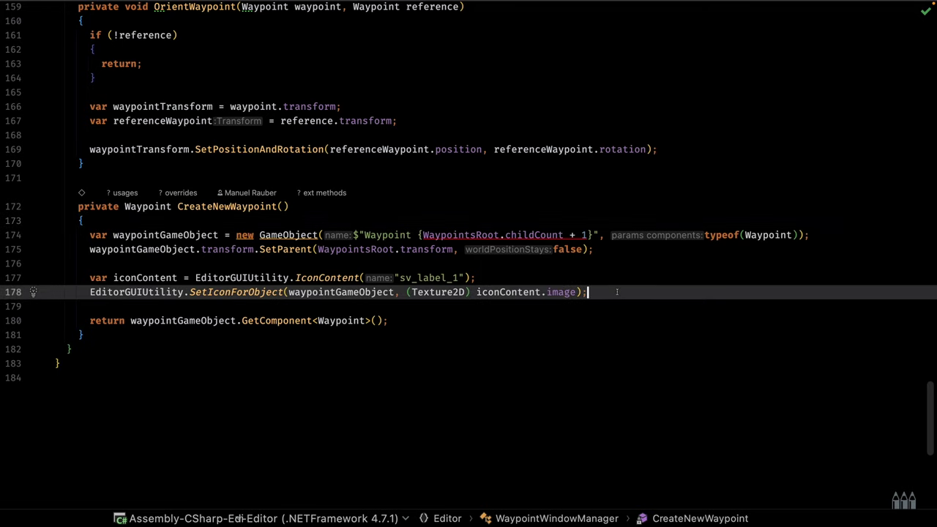
key("Return")
key("Return")
type("Undo")
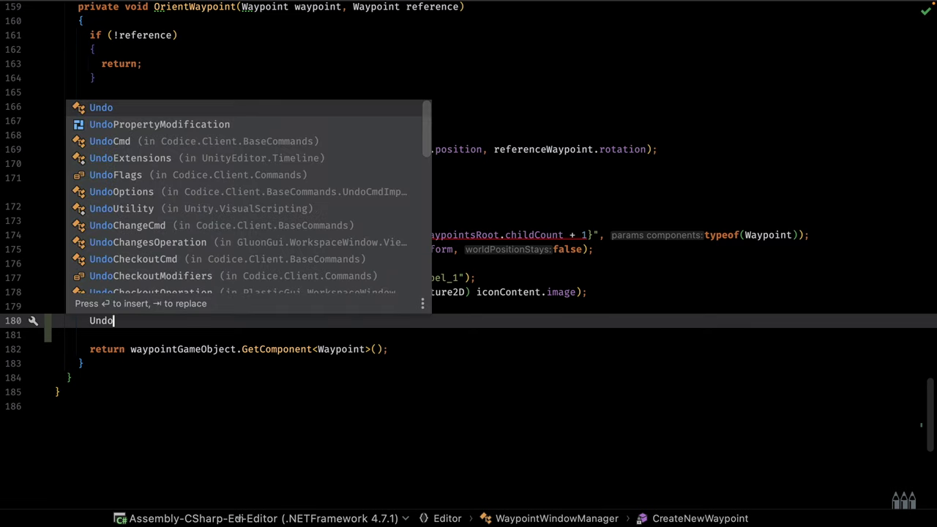
type(".")
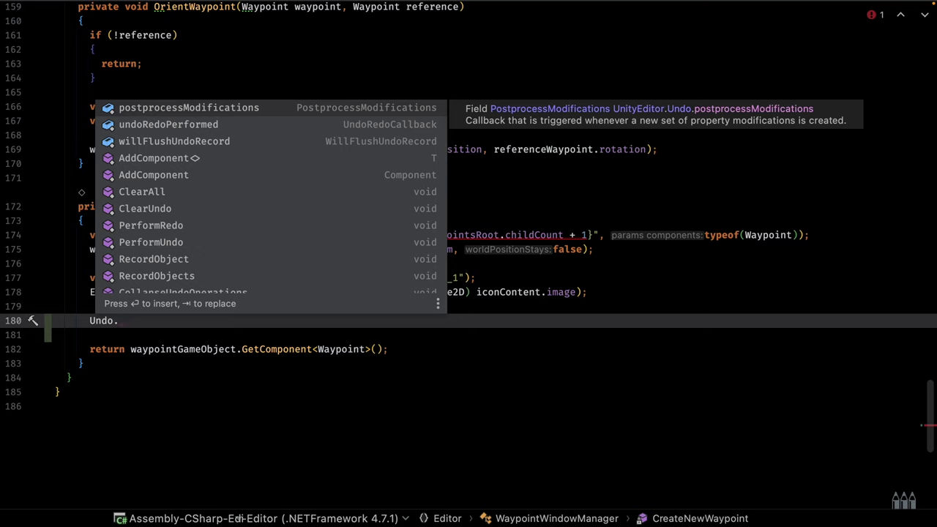
type("Re")
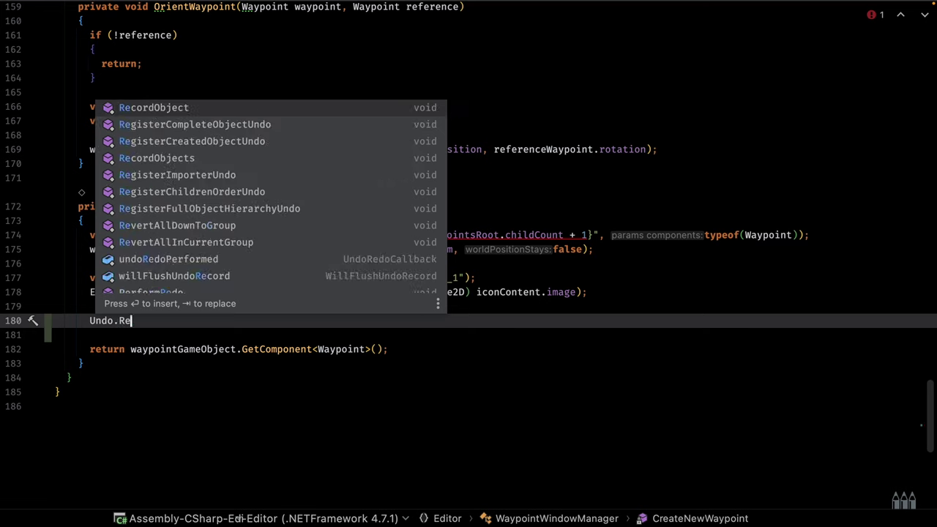
type("gisterCrea")
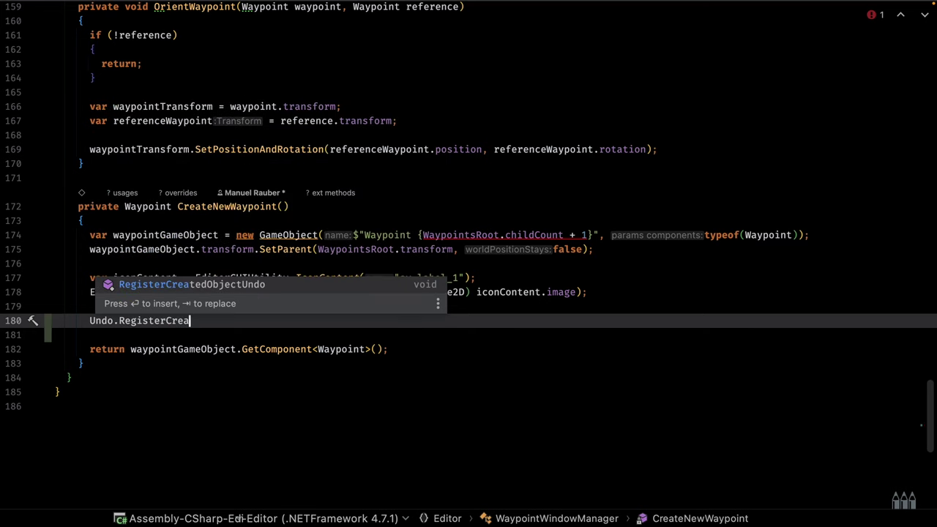
key("Return")
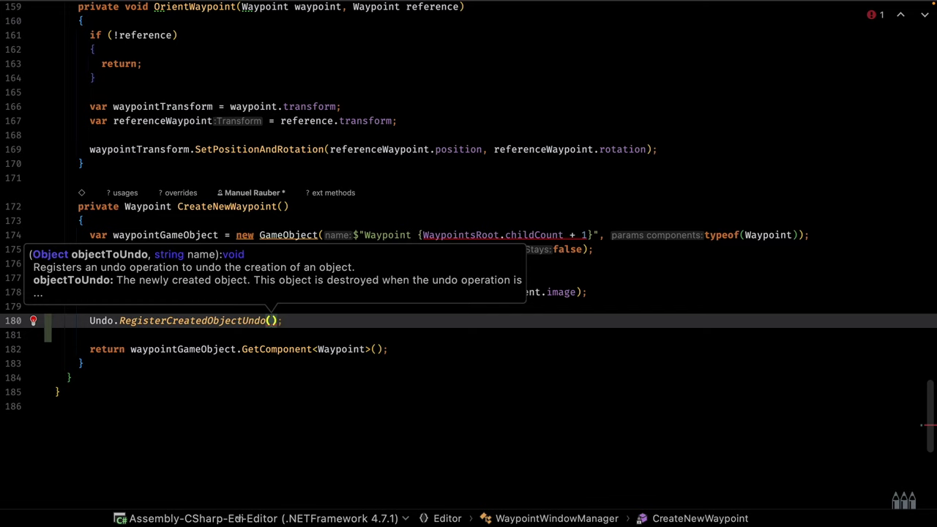
type("waypo")
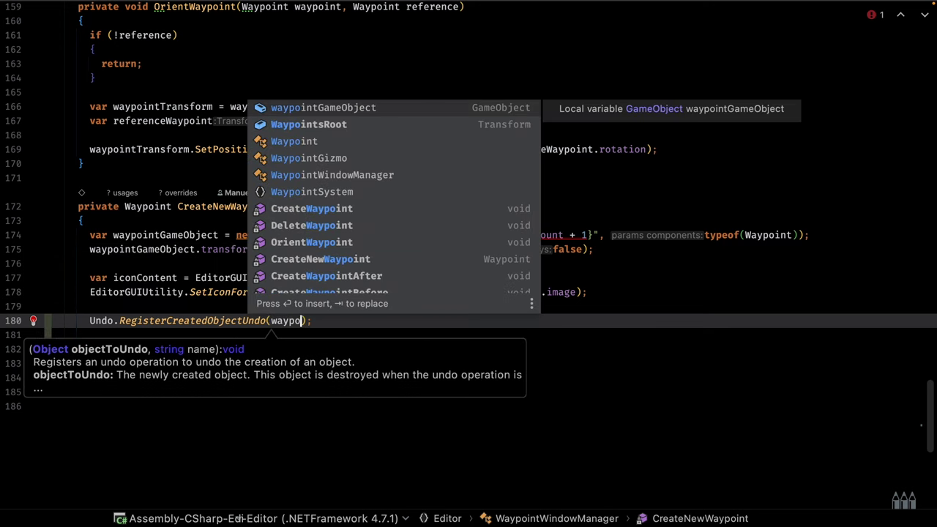
key("Return")
type(", ")
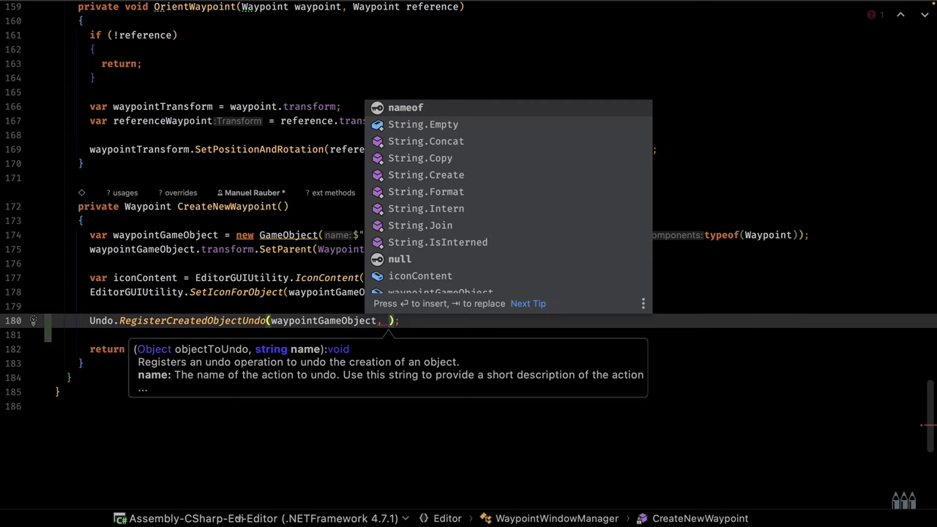
type("\"")
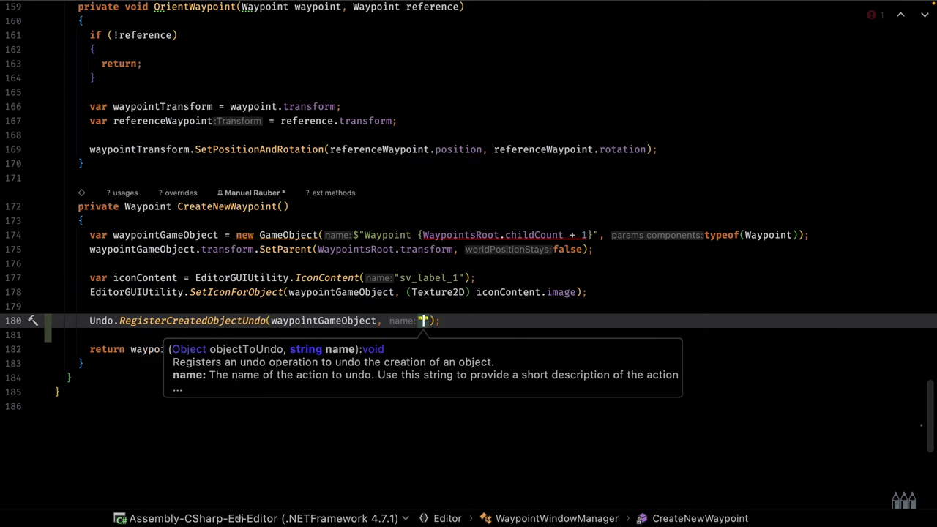
type("Created new ")
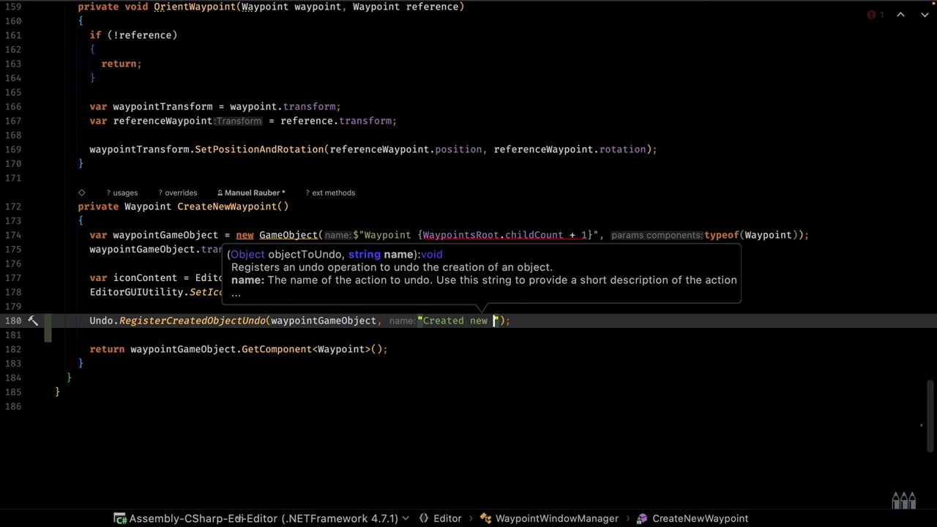
type("waypoint")
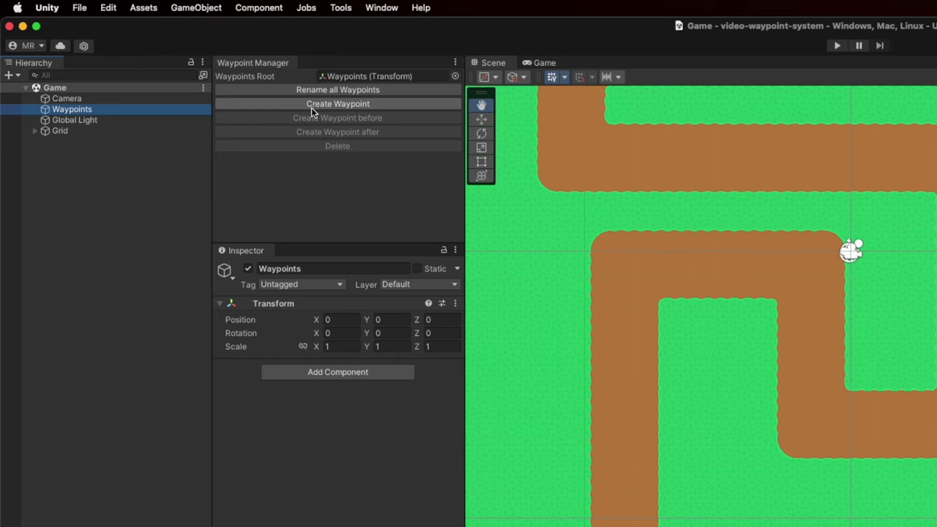
- Create a waypoint and undo it with Edit > Undo Created new waypoint
left_click(311, 107)
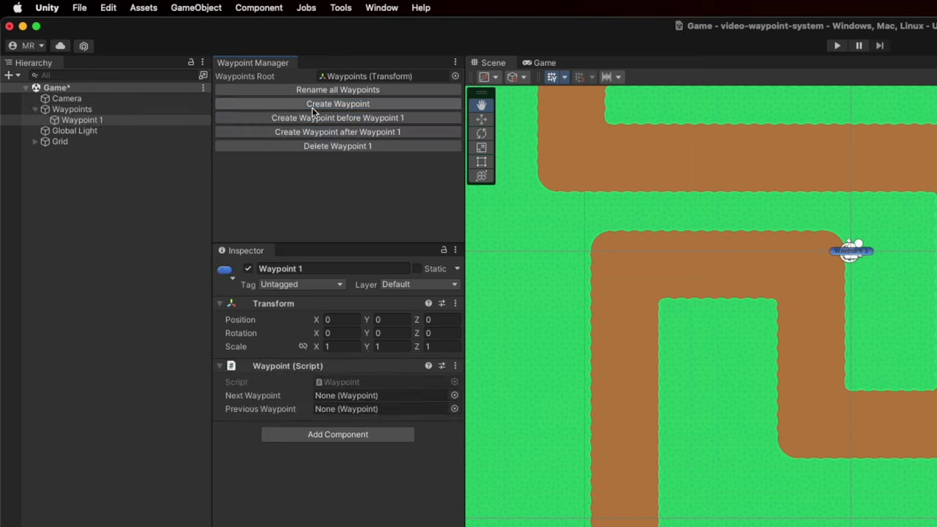
left_click(108, 10)
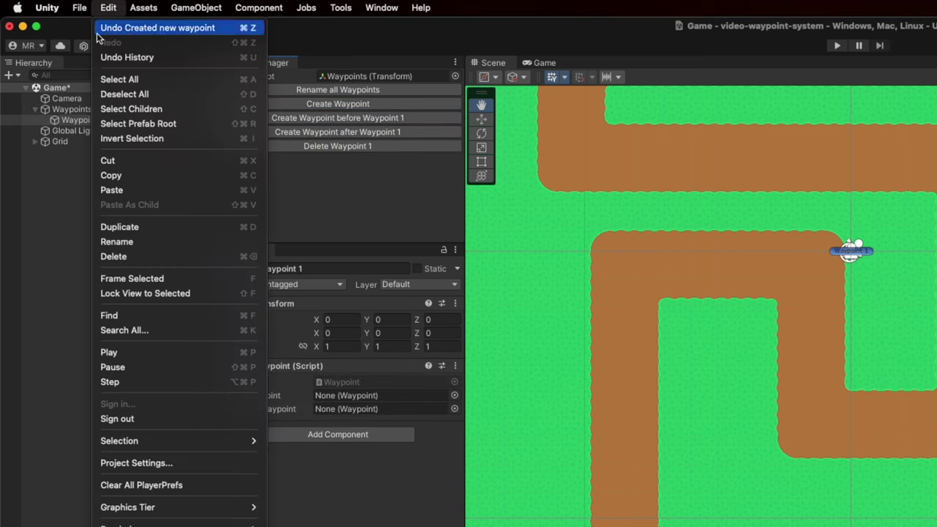
left_click(225, 27)
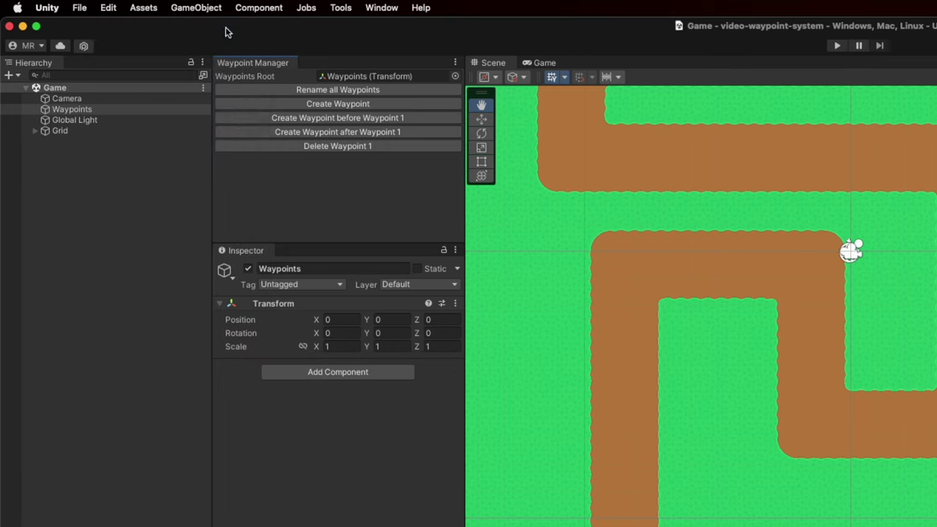
- With Waypoints selected, create and delete Waypoint 1, then undo the last action
left_click(117, 110)
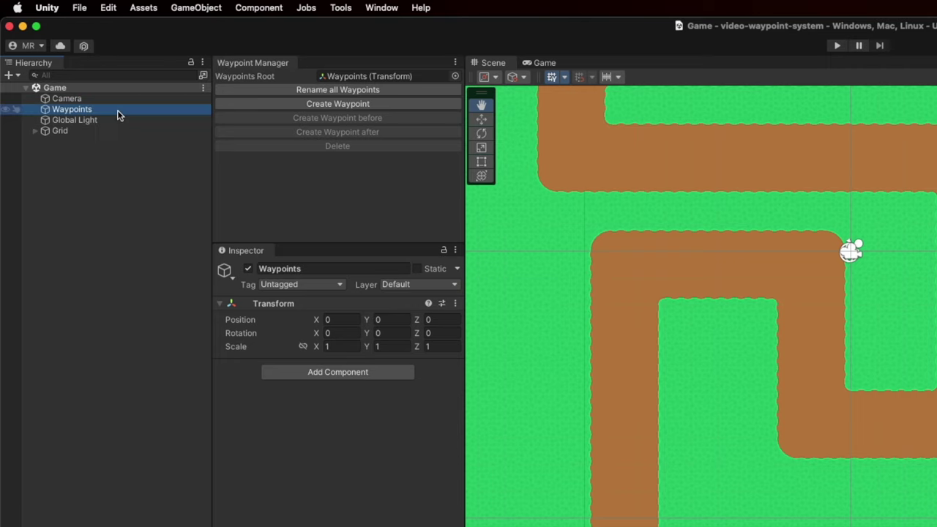
left_click(350, 107)
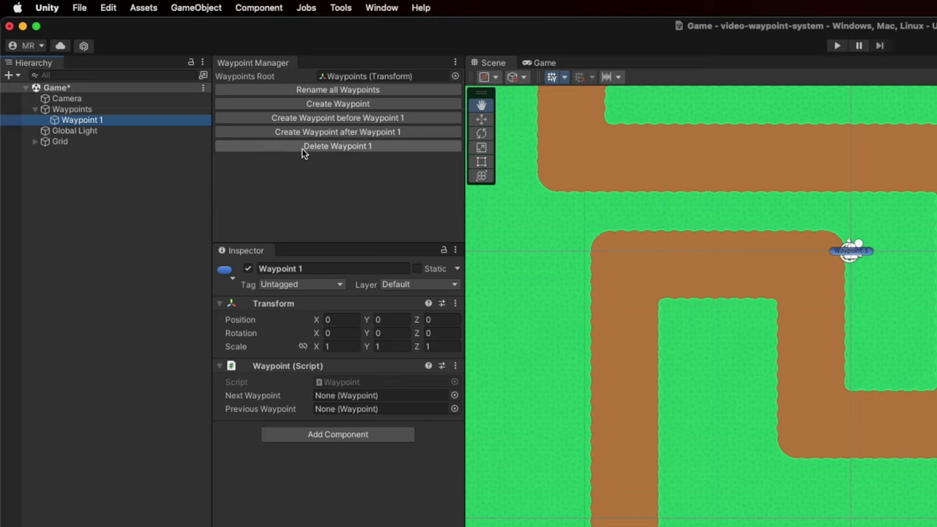
left_click(340, 147)
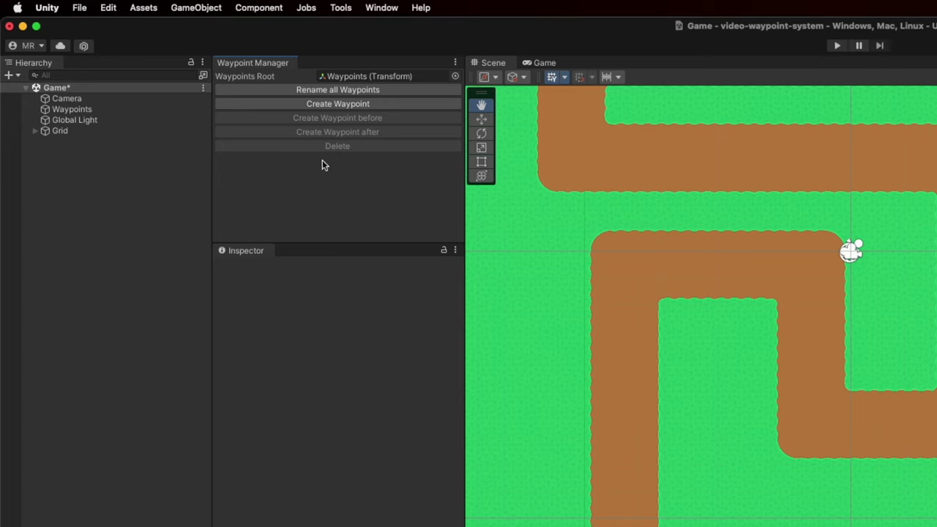
left_click(110, 9)
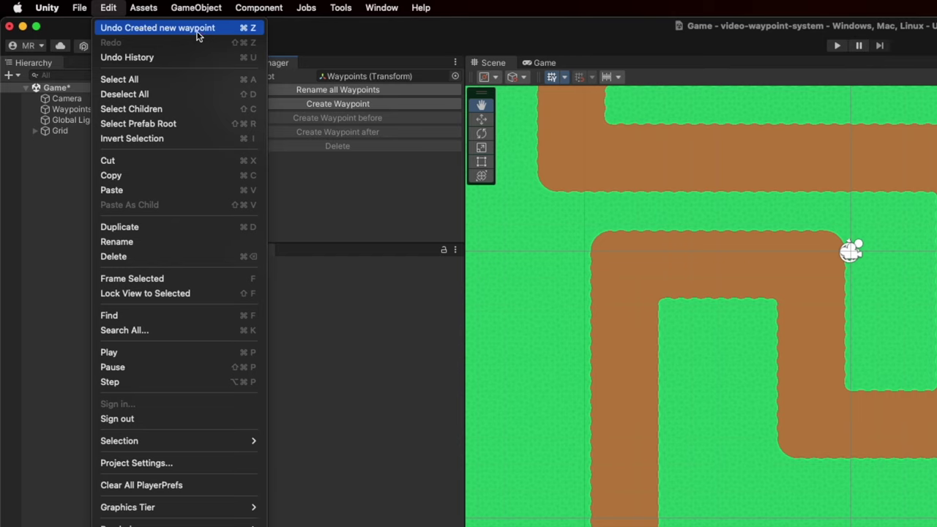
left_click(197, 32)
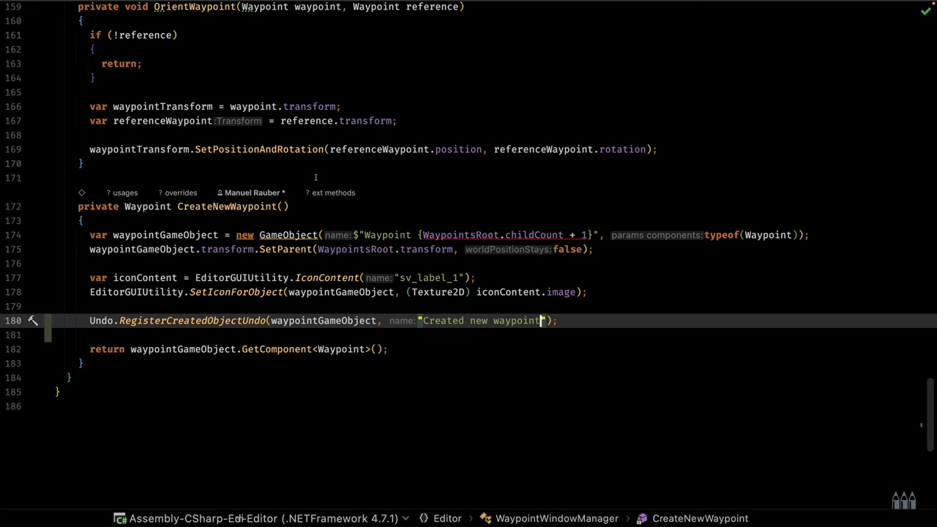
- Scroll up to DeleteWaypoint and place the cursor at the DestroyImmediate call on line 81
scroll(285, 156, "up", 1)
scroll(285, 156, "up", 2)
scroll(285, 156, "up", 5)
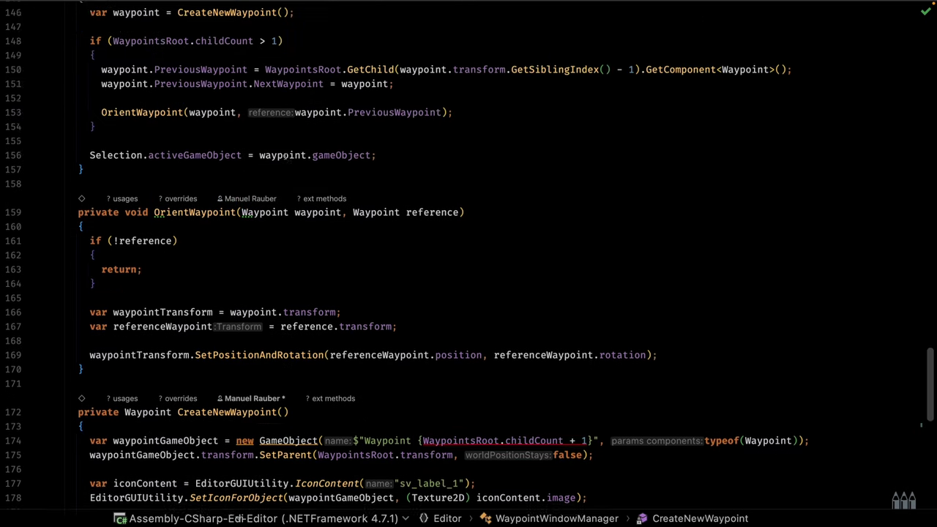
scroll(285, 156, "up", 2)
scroll(285, 156, "up", 2)
scroll(284, 156, "up", 3)
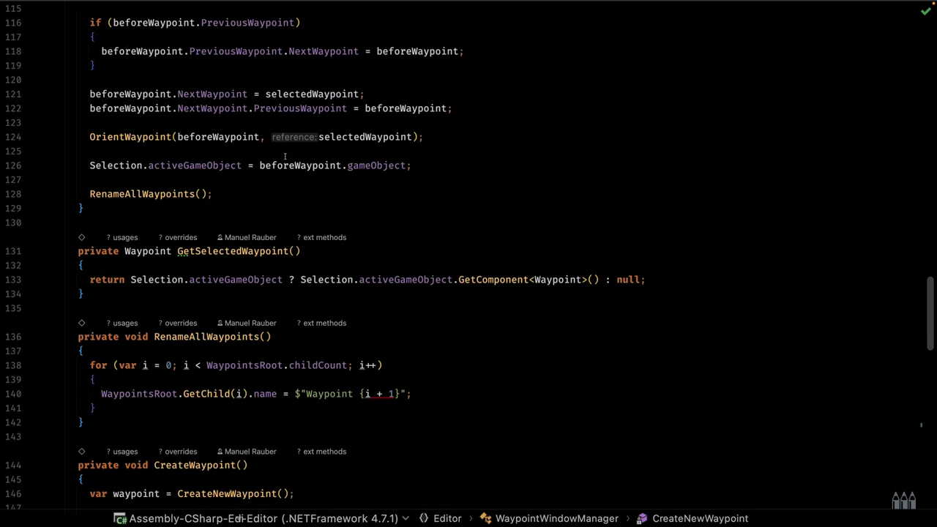
scroll(285, 155, "up", 3)
scroll(285, 156, "up", 3)
scroll(284, 156, "up", 4)
scroll(285, 156, "up", 3)
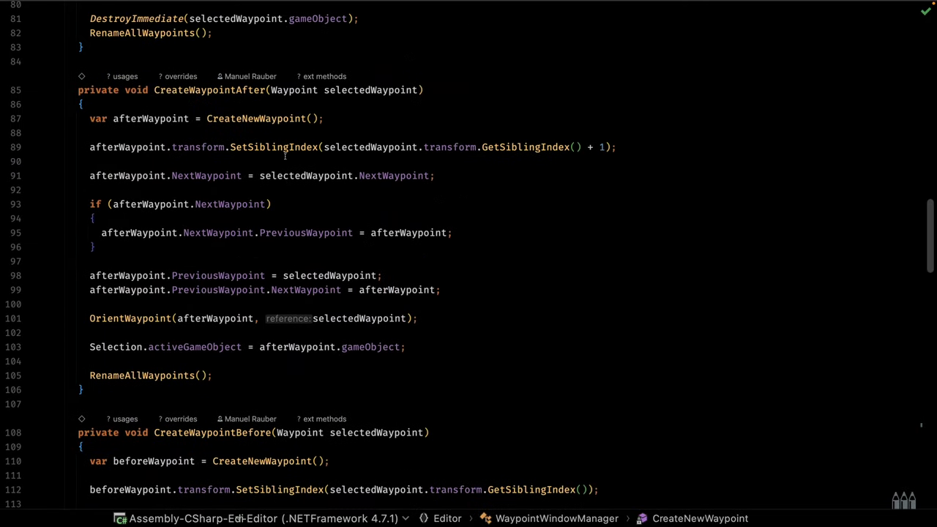
scroll(284, 155, "up", 4)
scroll(285, 155, "up", 2)
scroll(285, 155, "up", 1)
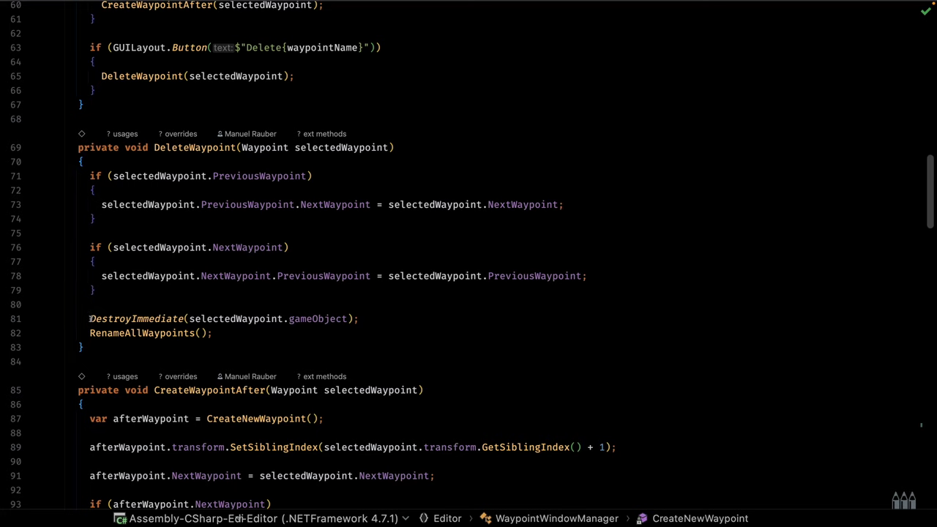
left_click_drag(89, 318, 184, 319)
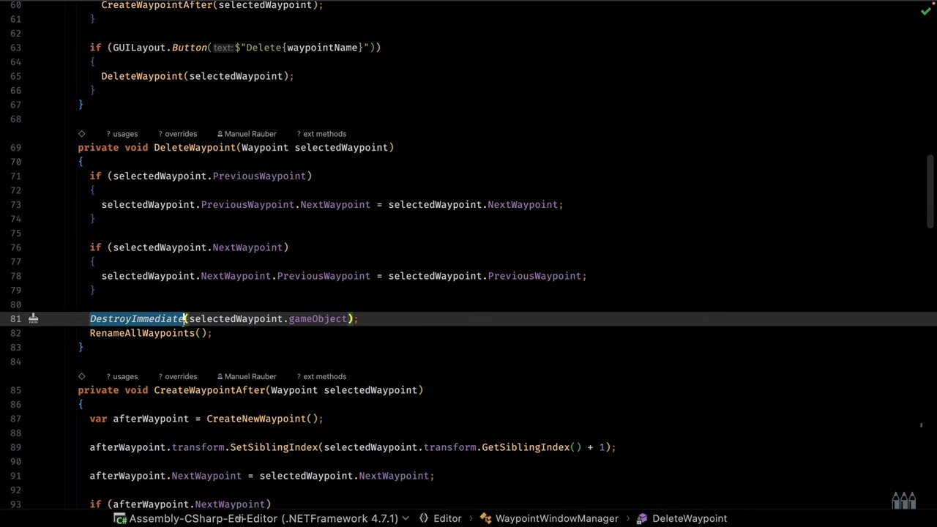
left_click(92, 320)
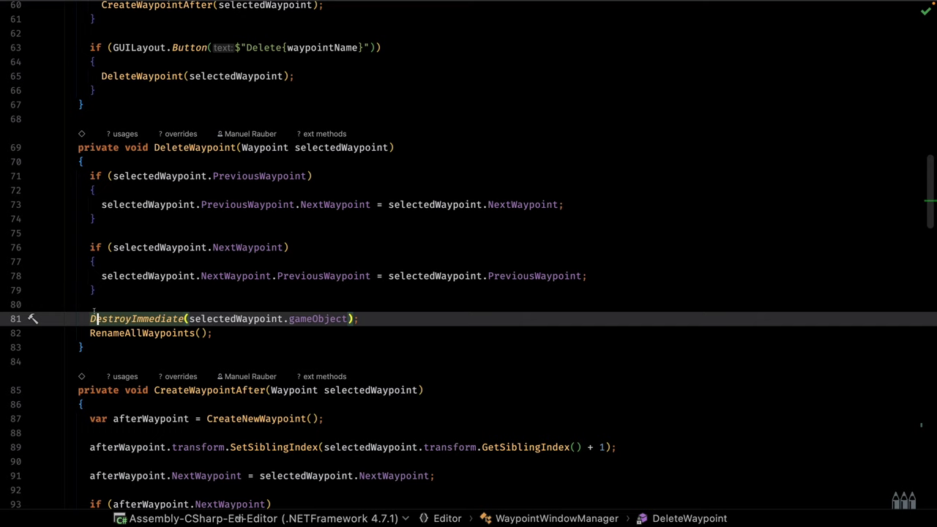
key("Left")
- Replace DestroyImmediate with Undo.DestroyObjectImmediate on selectedWaypoint.gameObject, then return to Unity
type("Undo.")
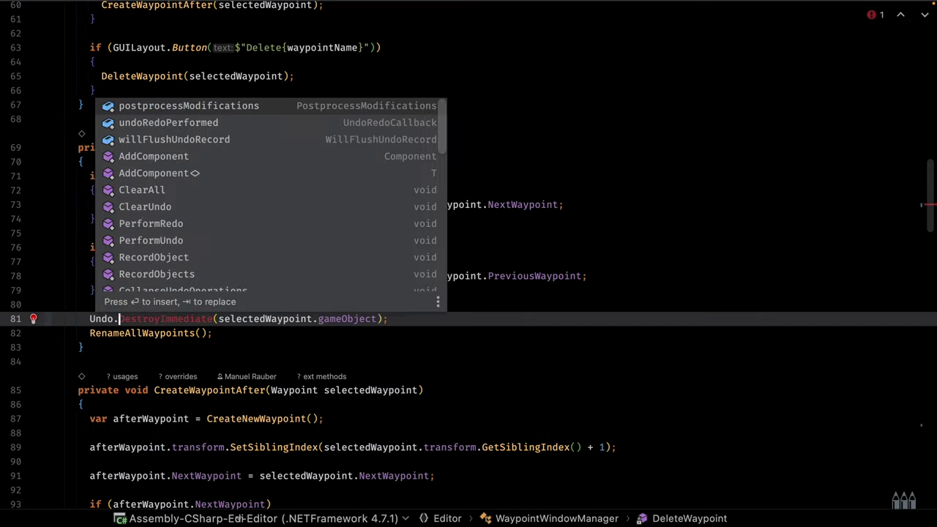
type("De")
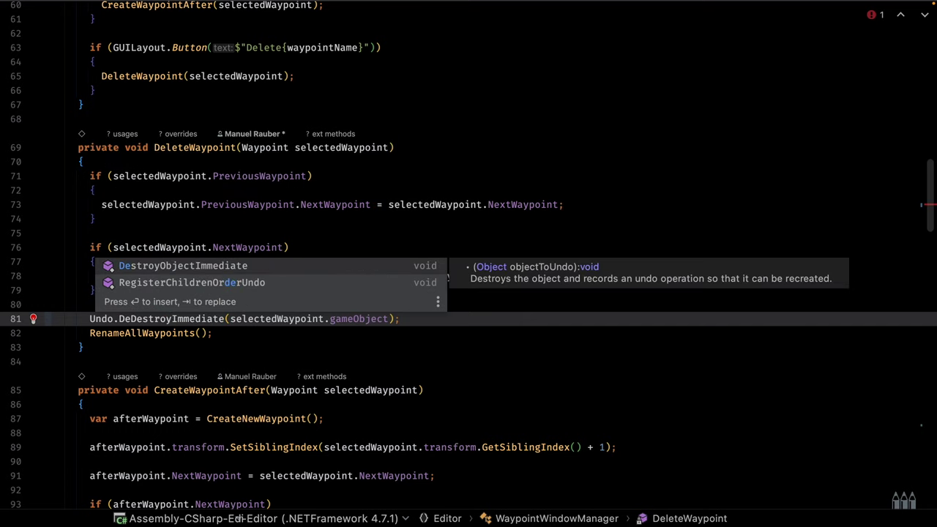
key("Tab")
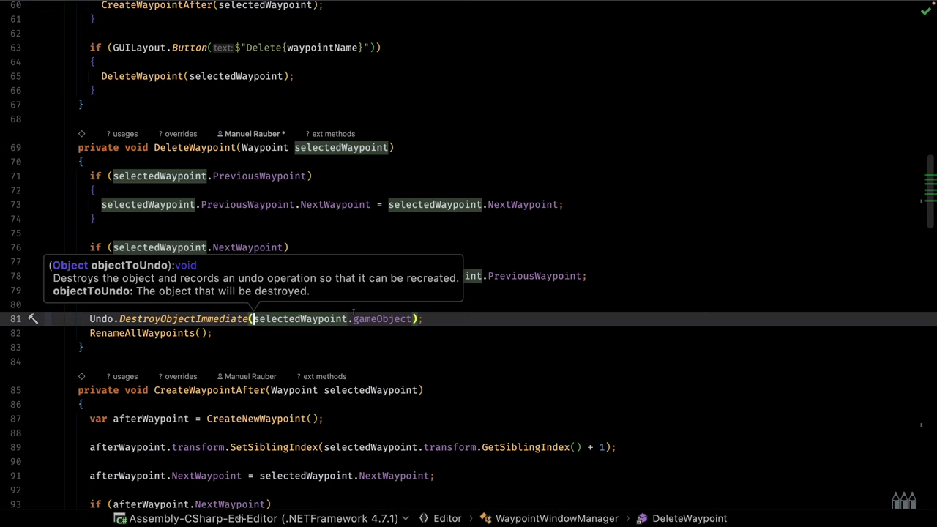
left_click(344, 319)
key("alt+Up")
key("alt+Up")
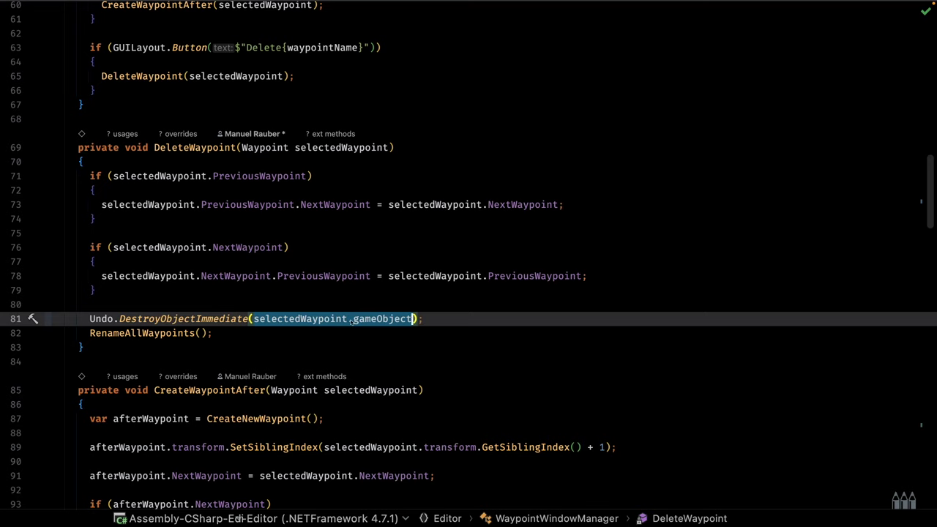
left_click(287, 304)
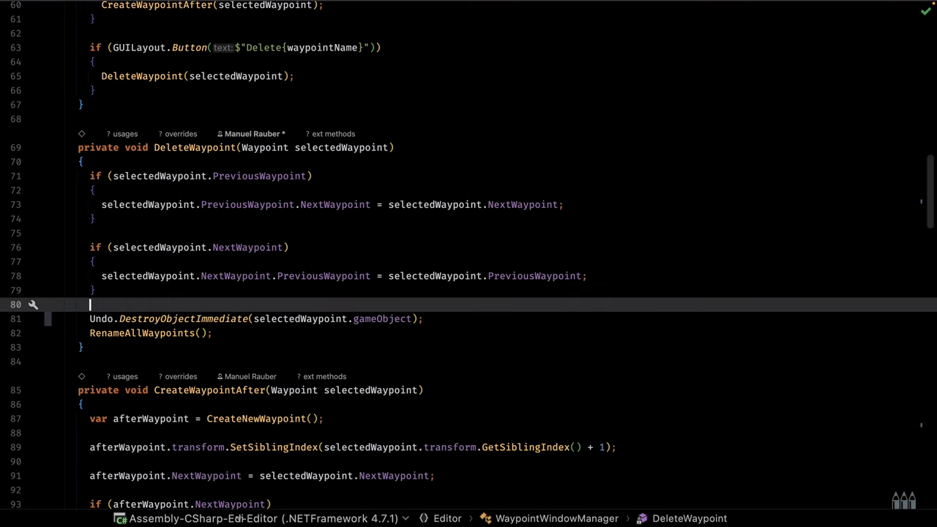
key("super+Tab")
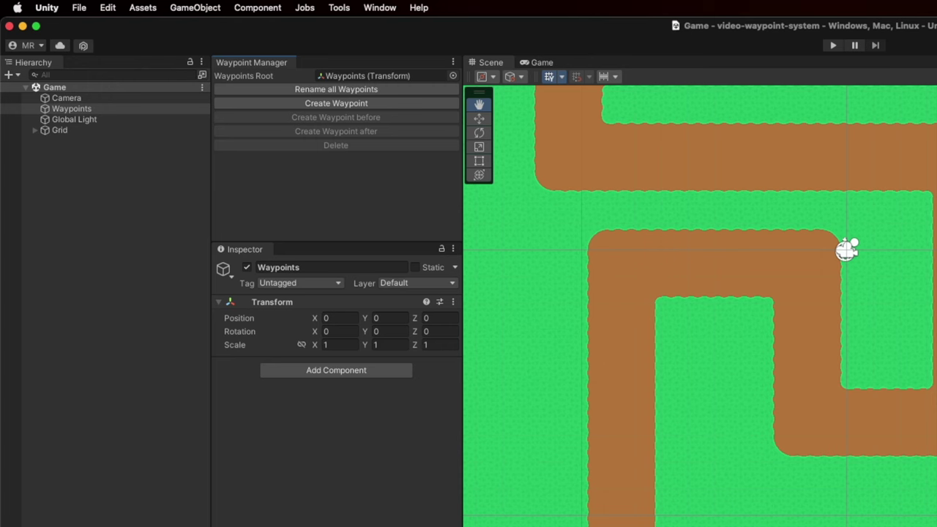
- Create Waypoint 1 under Waypoints, delete it, and undo the deletion
left_click(110, 110)
left_click(298, 105)
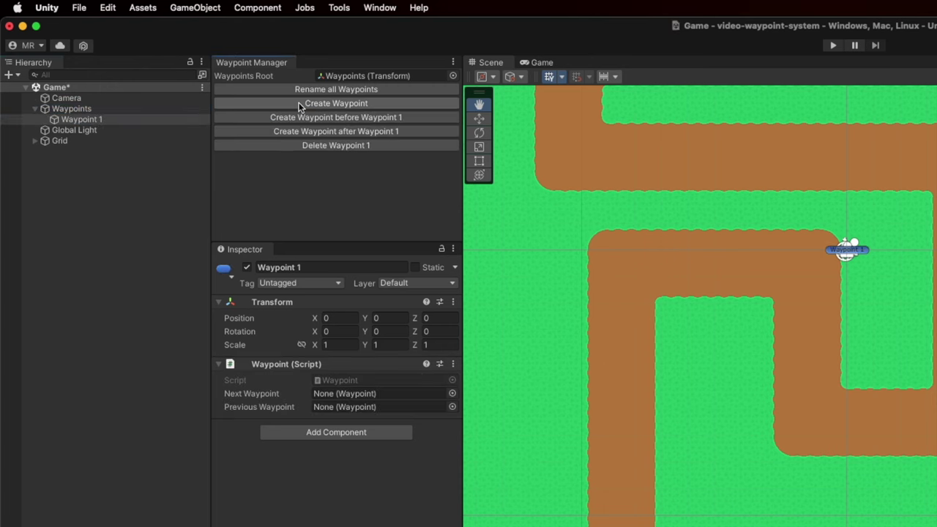
left_click(338, 146)
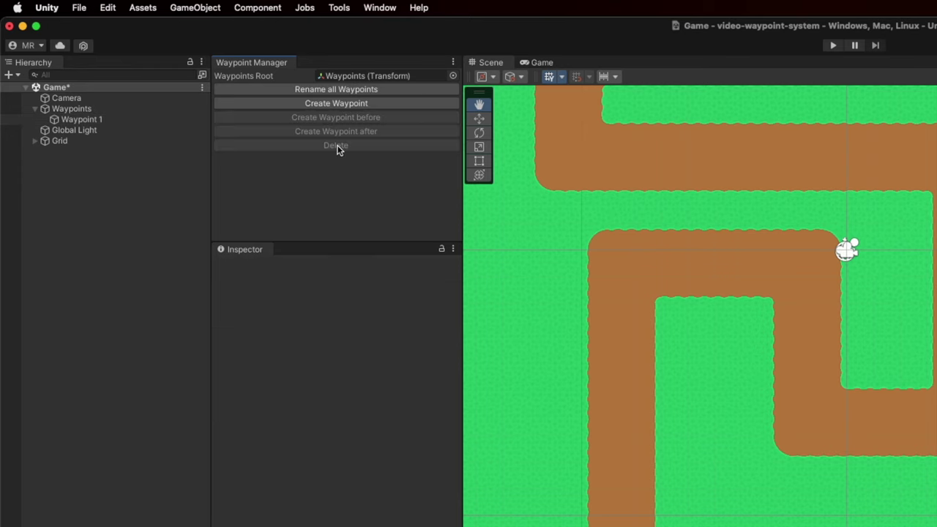
left_click(110, 9)
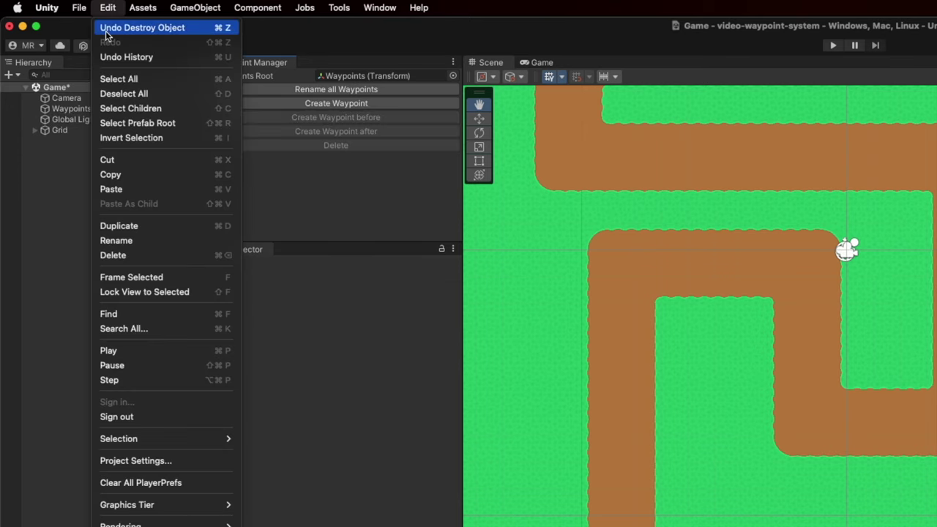
left_click(196, 28)
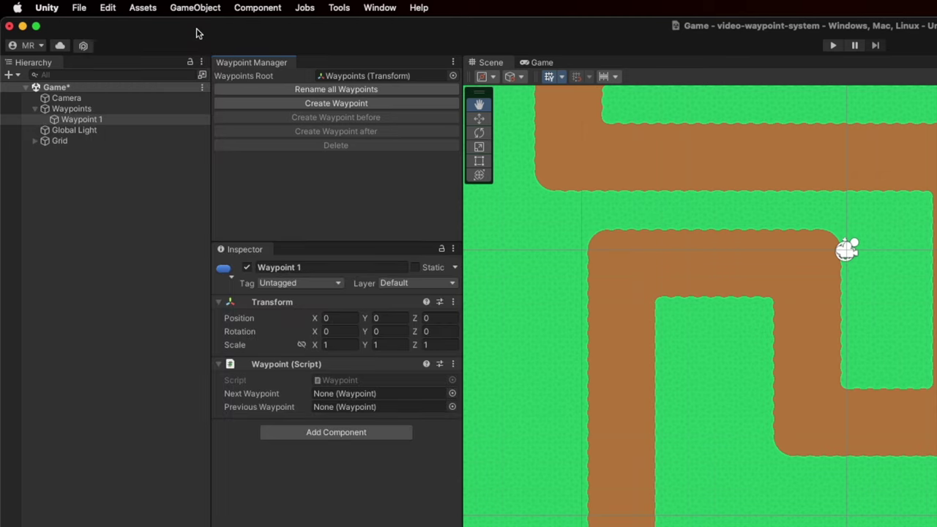
- Select the restored Waypoint 1 and add two more waypoints to the chain
left_click(94, 119)
left_click(135, 121)
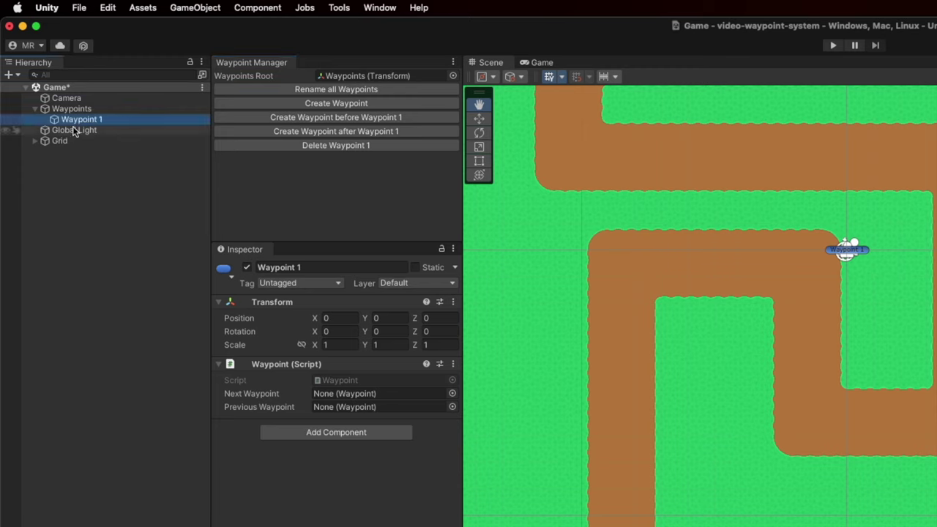
left_click(292, 130)
left_click(292, 131)
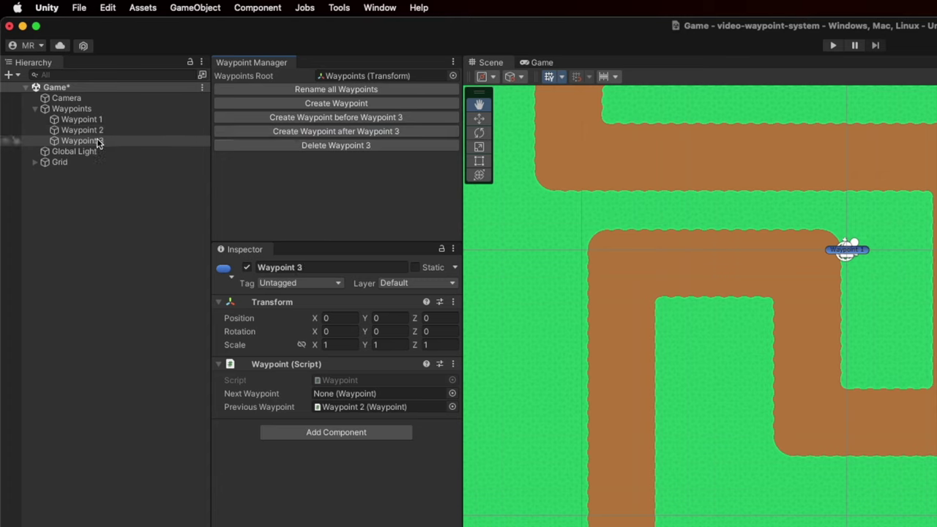
- Check the Next/Previous links of Waypoints 1–3, then delete Waypoint 2
left_click(111, 121)
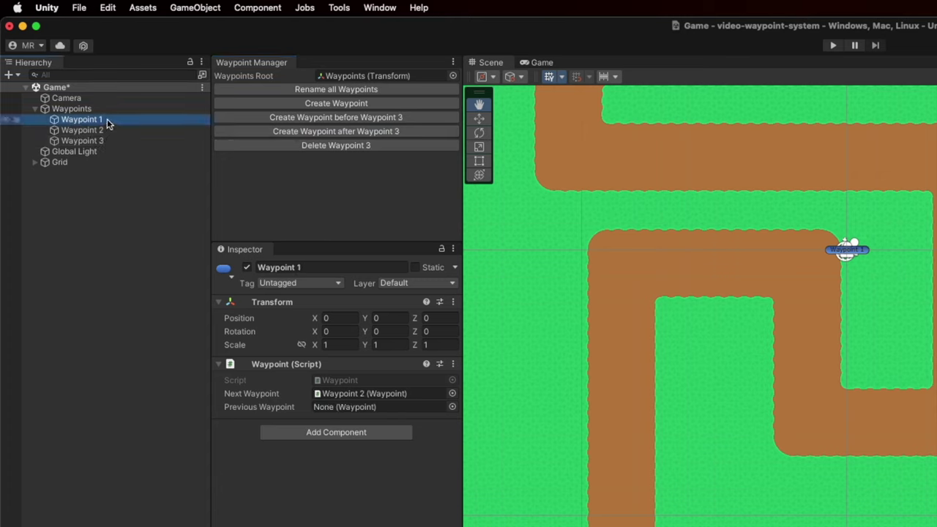
left_click(330, 396)
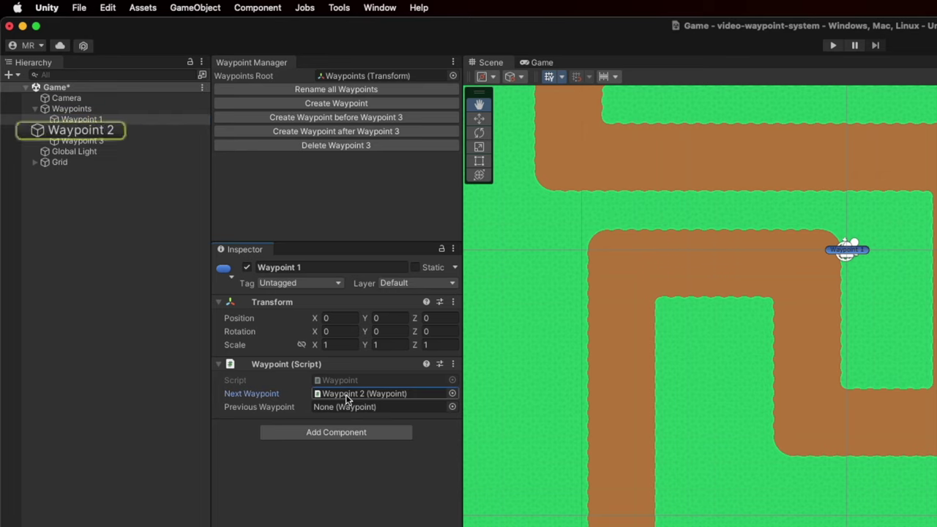
left_click(81, 129)
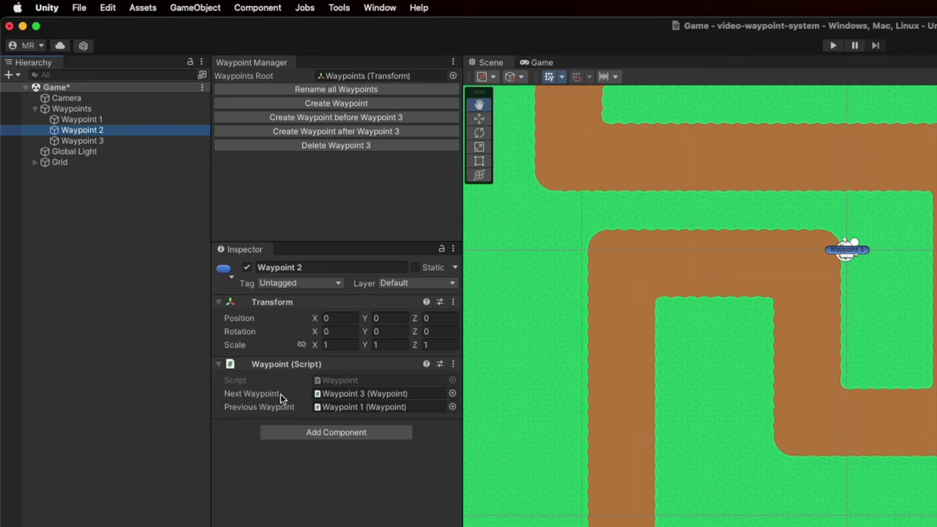
left_click(366, 395)
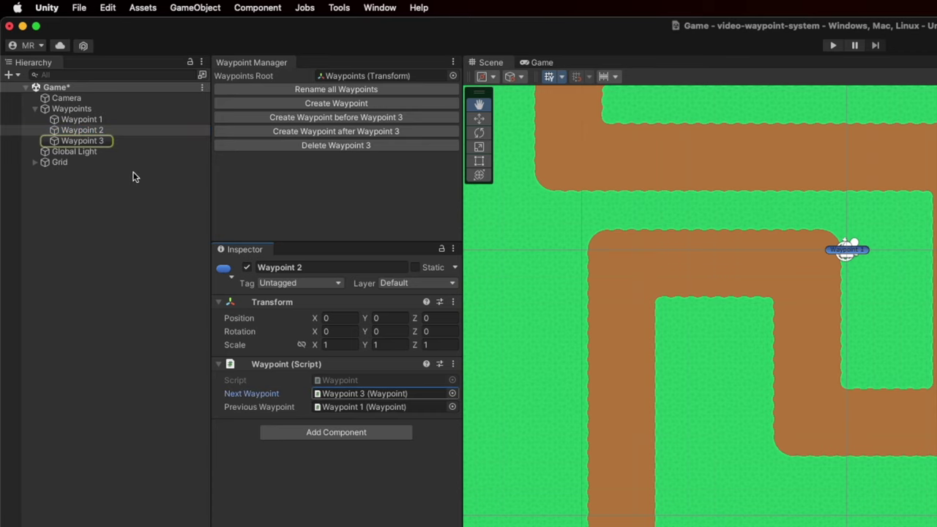
left_click(101, 141)
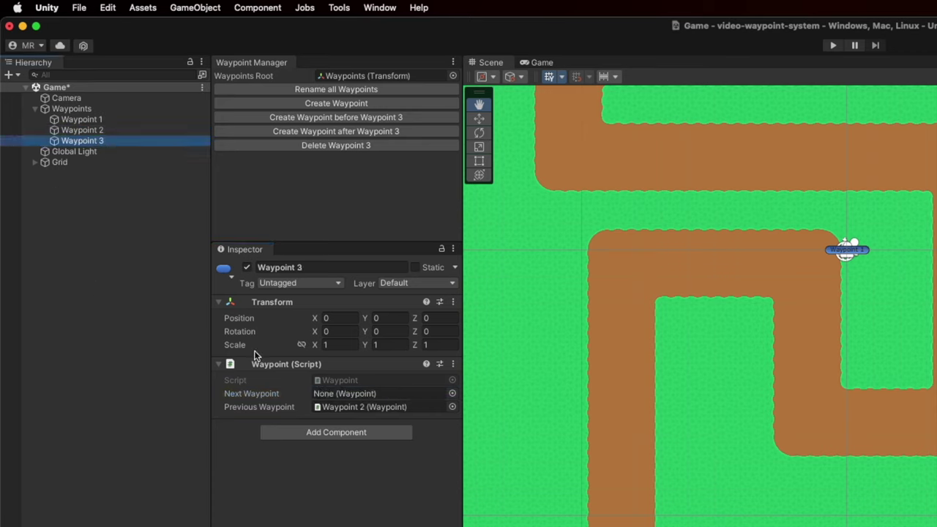
left_click(372, 409)
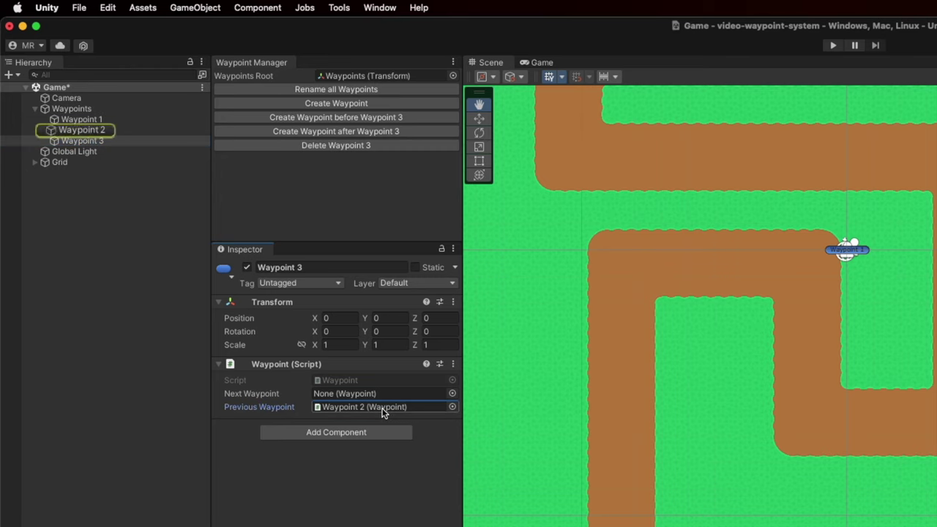
left_click(86, 132)
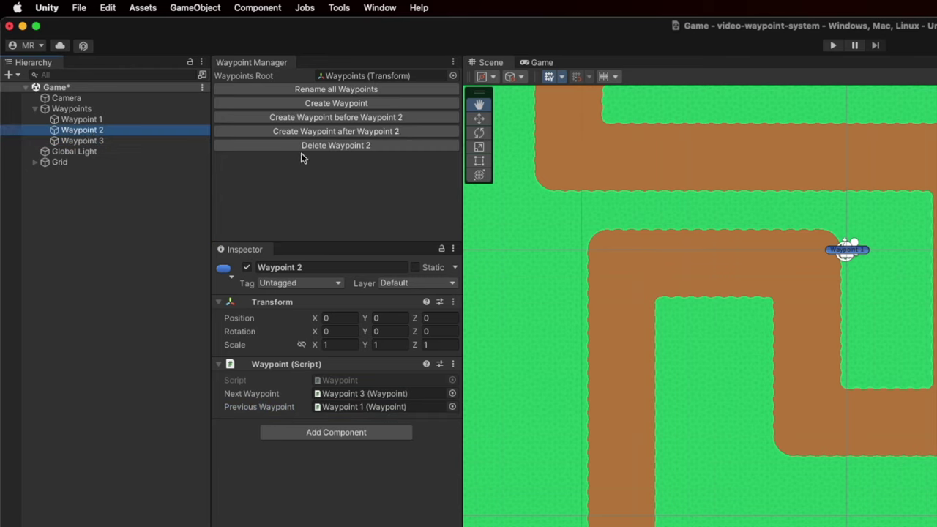
left_click(332, 144)
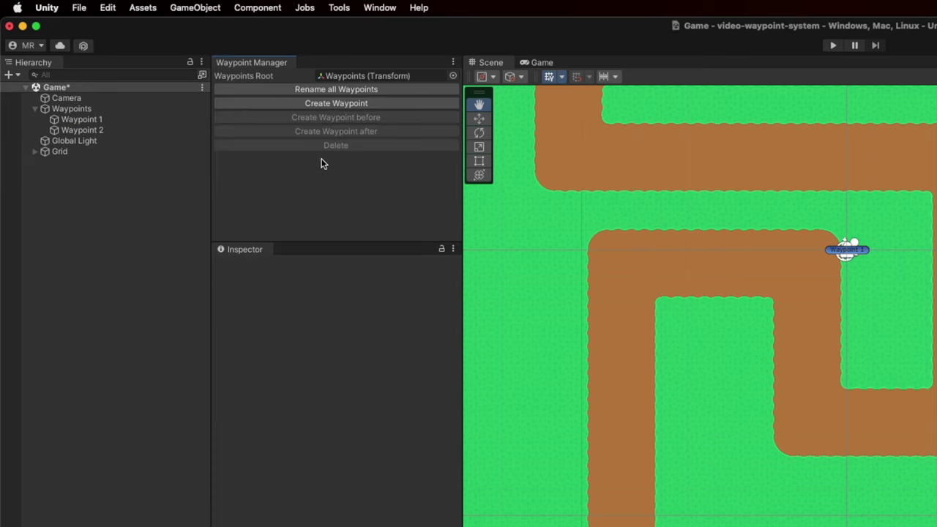
- Undo Destroy Object, then check Waypoint 1's next link and the last Waypoint 2's previous link
left_click(109, 8)
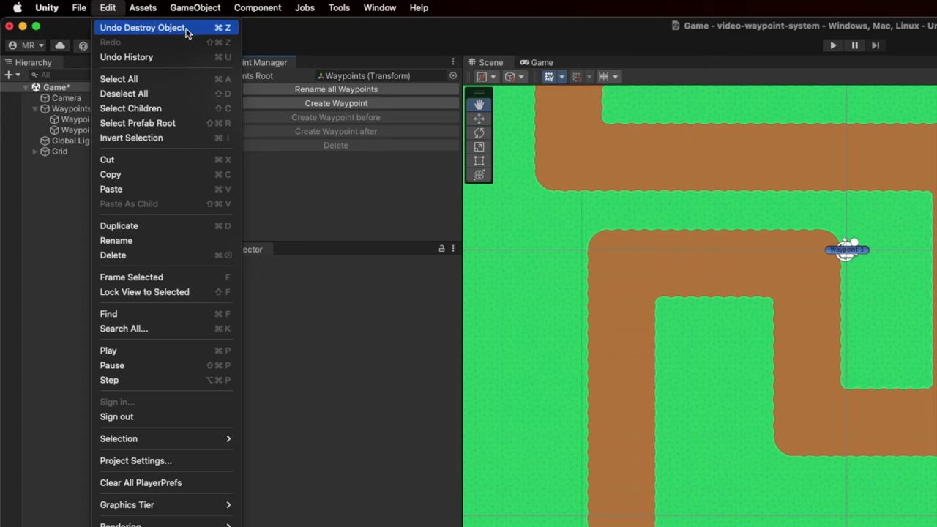
left_click(186, 30)
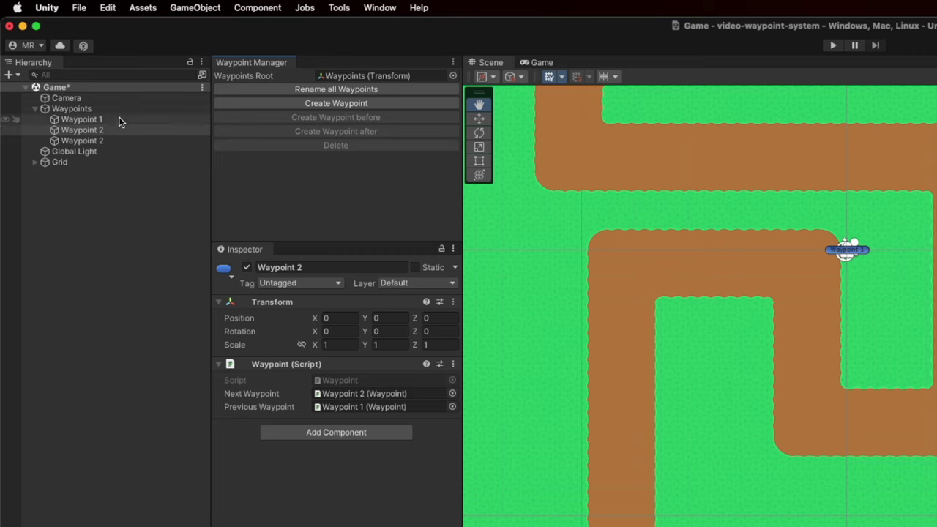
left_click(119, 119)
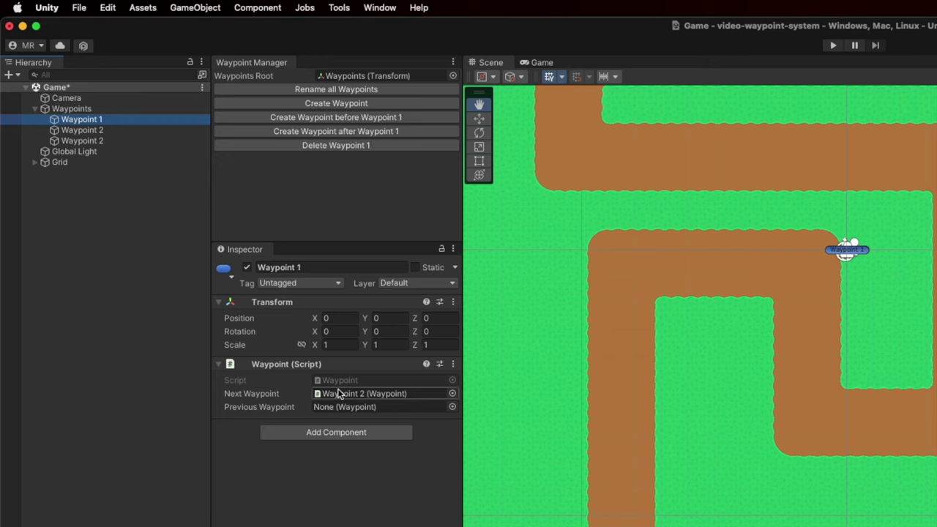
left_click(358, 396)
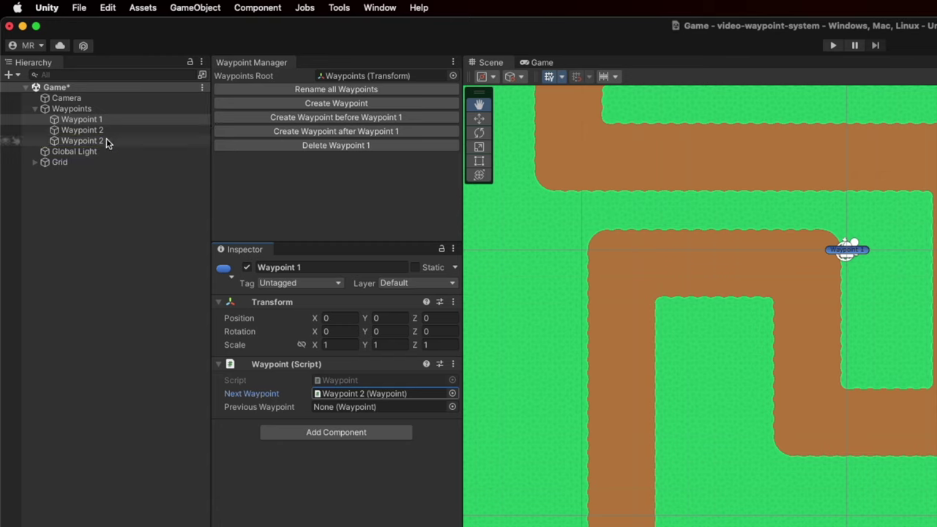
left_click(79, 141)
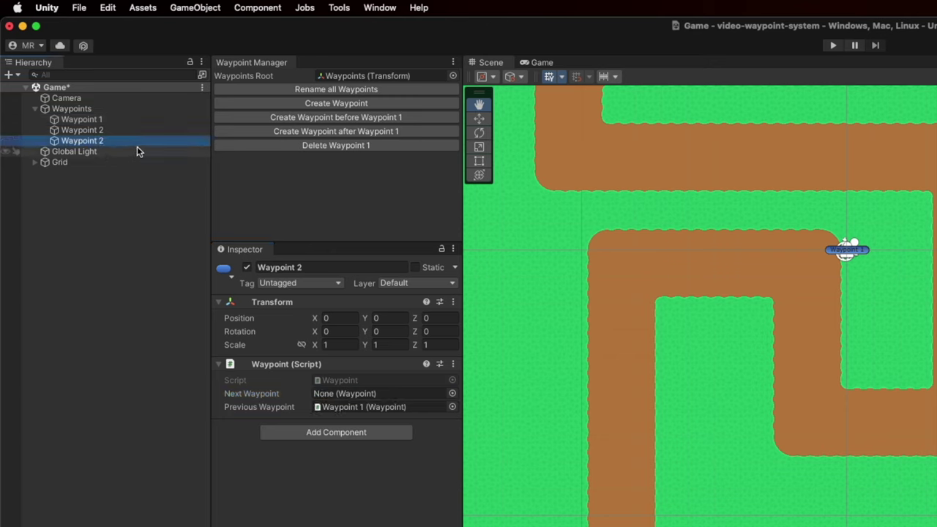
left_click(354, 408)
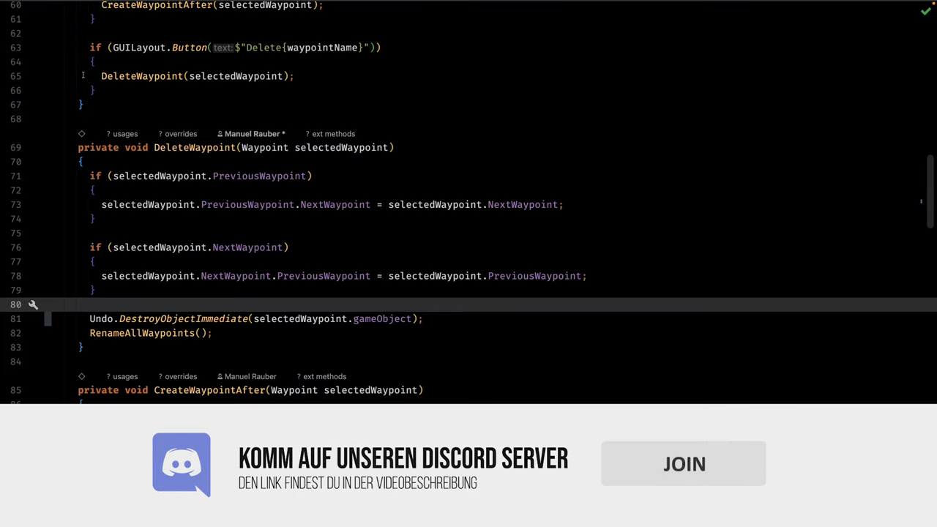
- Insert an Undo.RecordObject call inside DeleteWaypoint's first if block
scroll(131, 154, "down", 1)
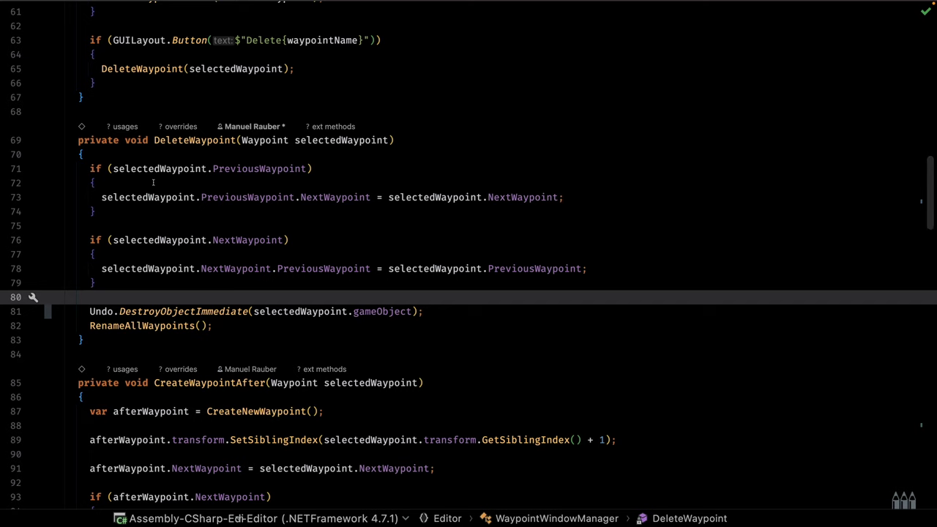
scroll(153, 183, "down", 1)
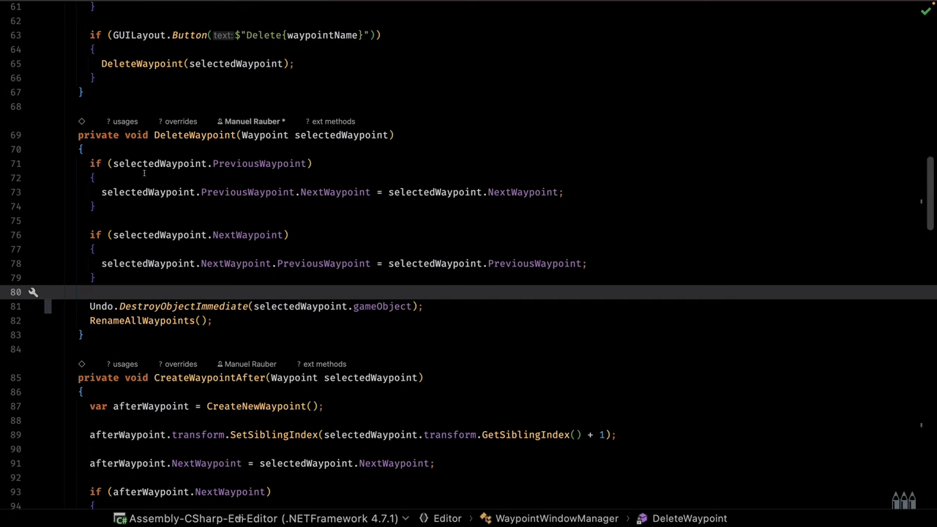
left_click_drag(89, 163, 105, 279)
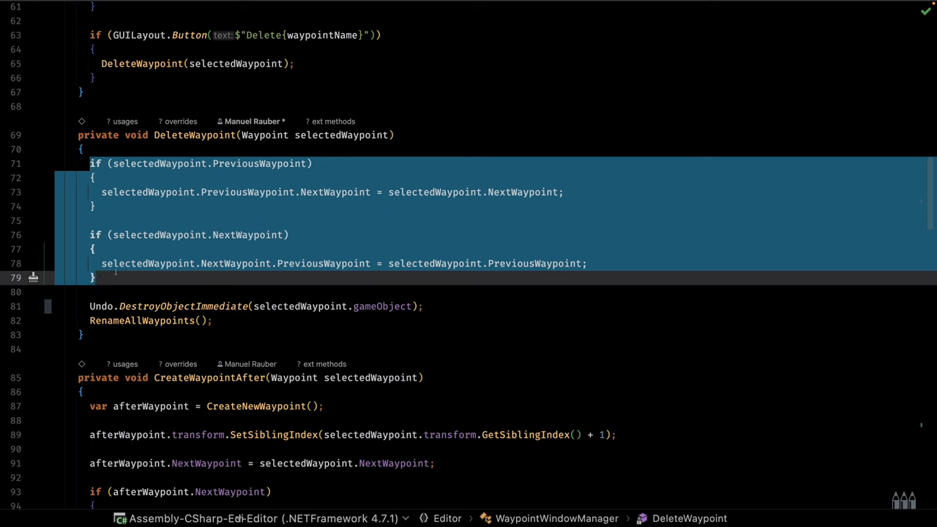
left_click(101, 176)
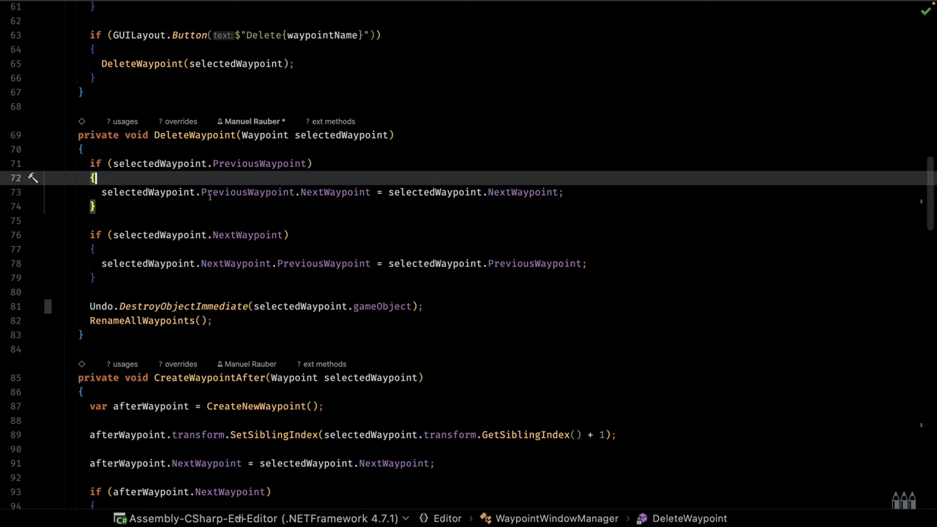
key("Return")
type("Undo.")
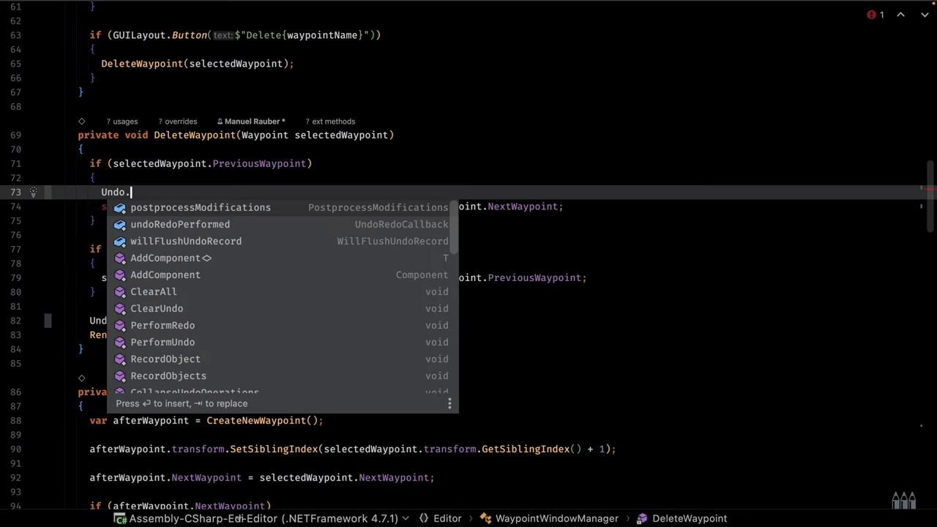
type("Re")
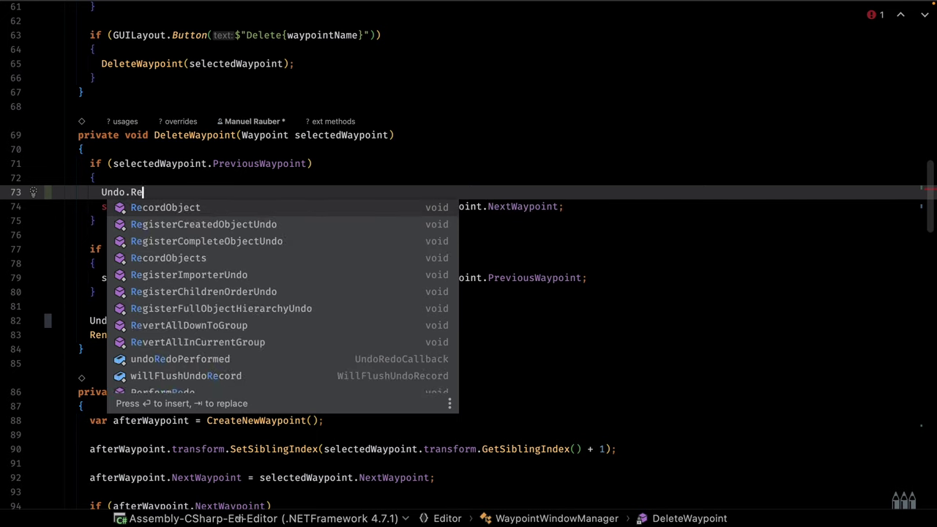
type("cord")
key("Return")
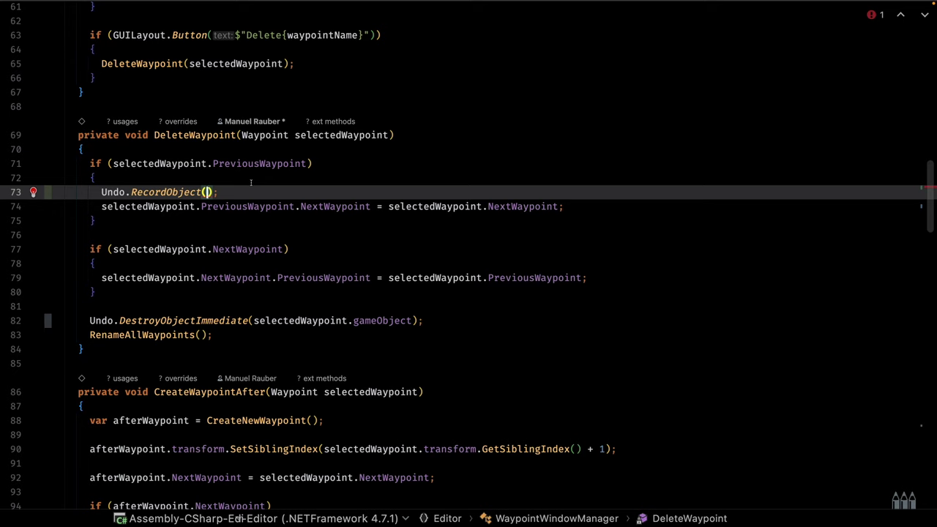
- Fill it in as Undo.RecordObject(selectedWaypoint.PreviousWaypoint, "Change previous waypoint")
left_click_drag(126, 192, 227, 192)
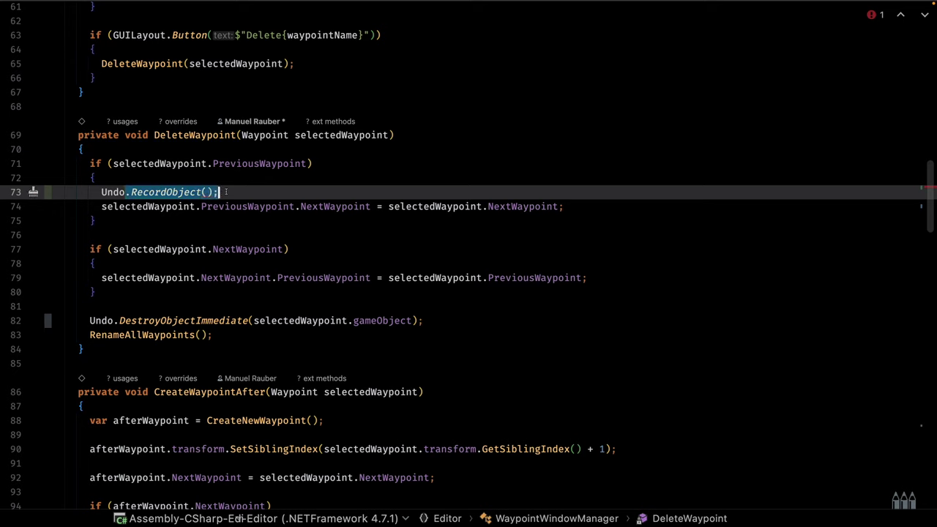
left_click(492, 192)
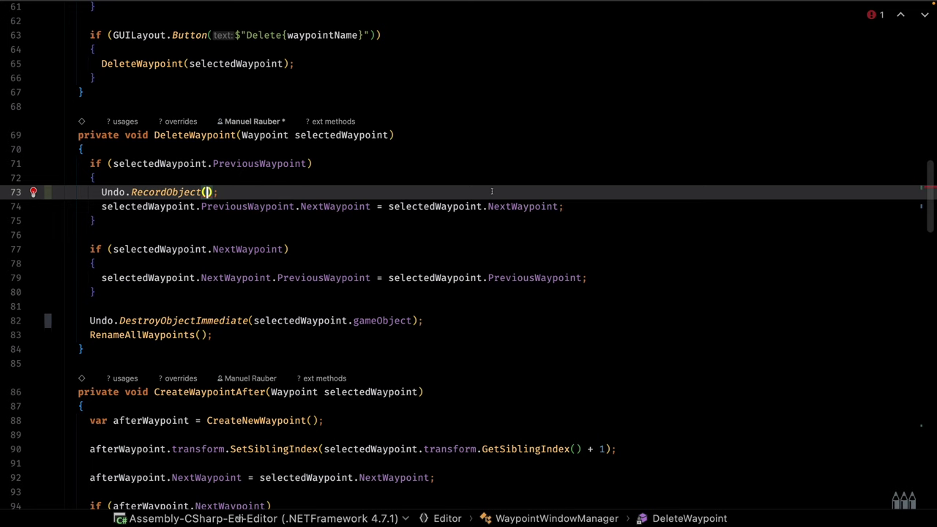
type("se")
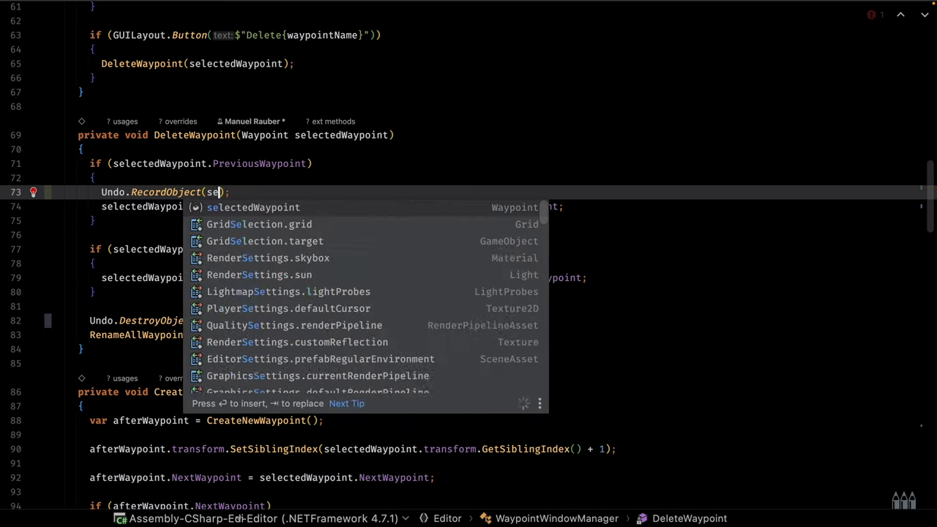
type("l")
key("Return")
type(".Pre")
key("Return")
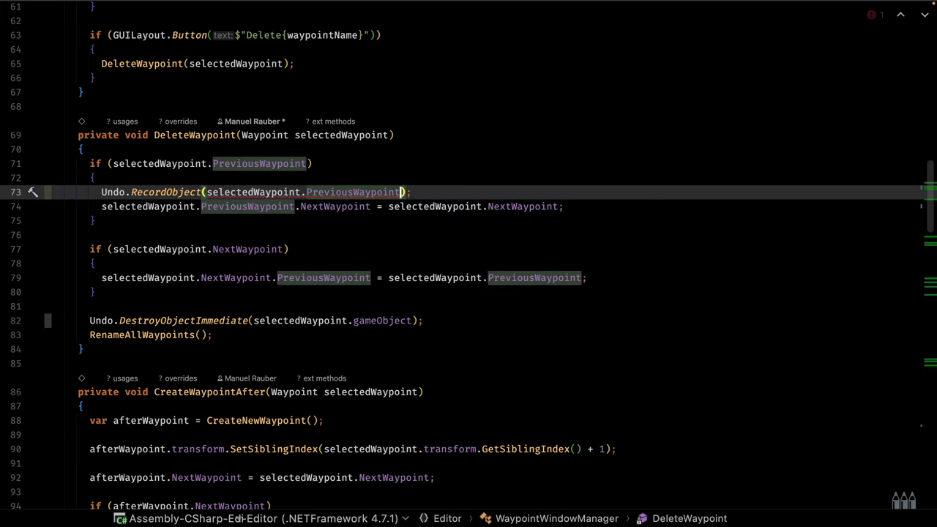
type(",")
key("Escape")
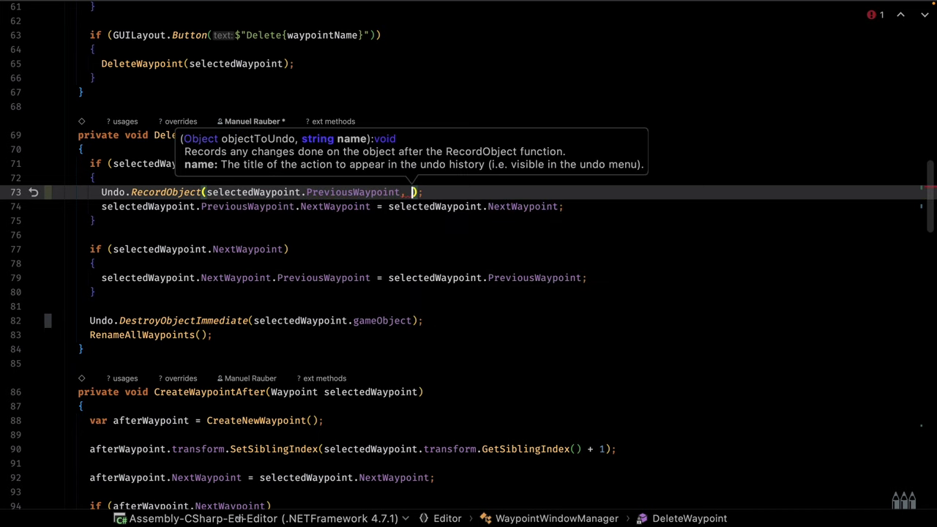
type("\"")
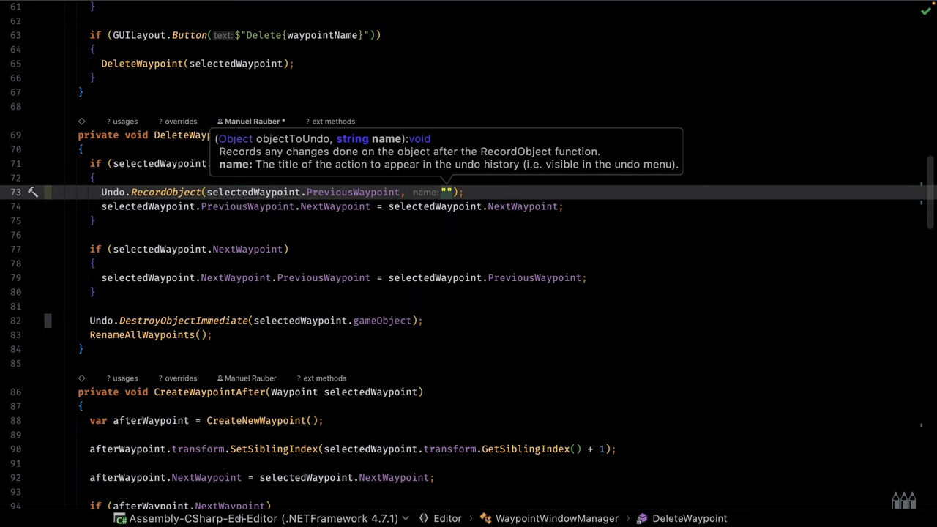
type("Change ")
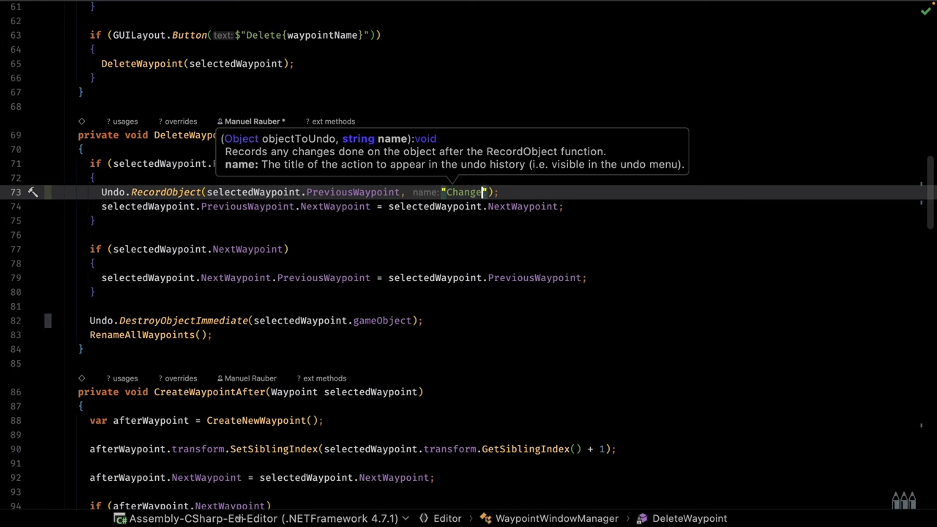
type("previous")
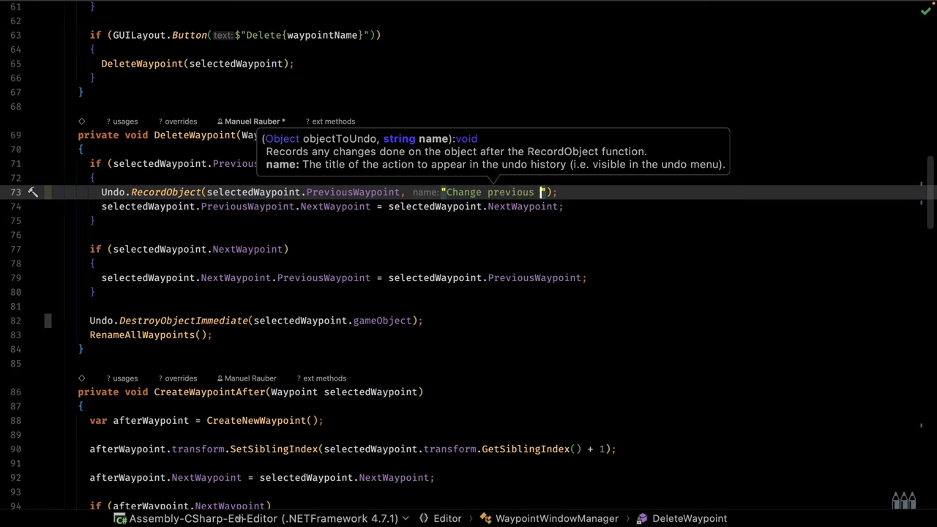
type(" waypoint")
key("End")
key("shift+Home")
key("ctrl+c")
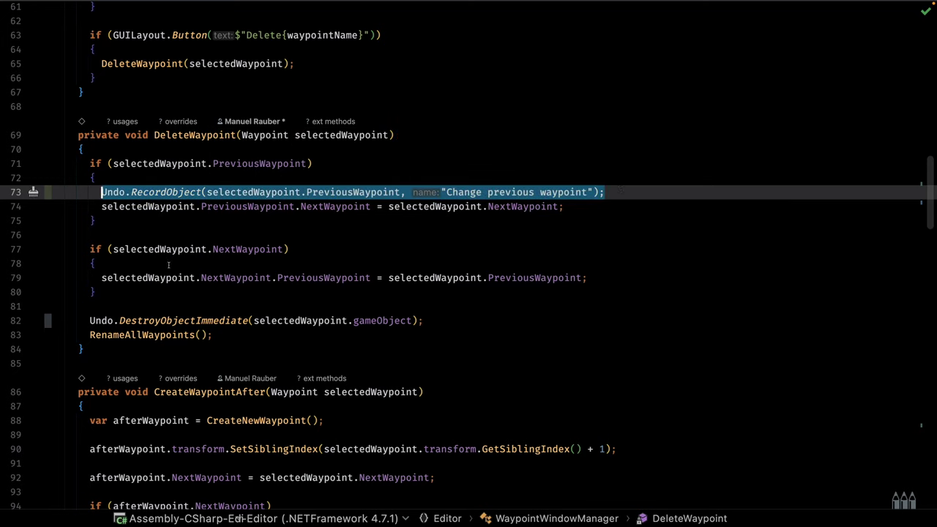
- Paste a copy of the undo line into the next-waypoint block, recording NextWaypoint instead
left_click(155, 265)
key("Return")
key("ctrl+v")
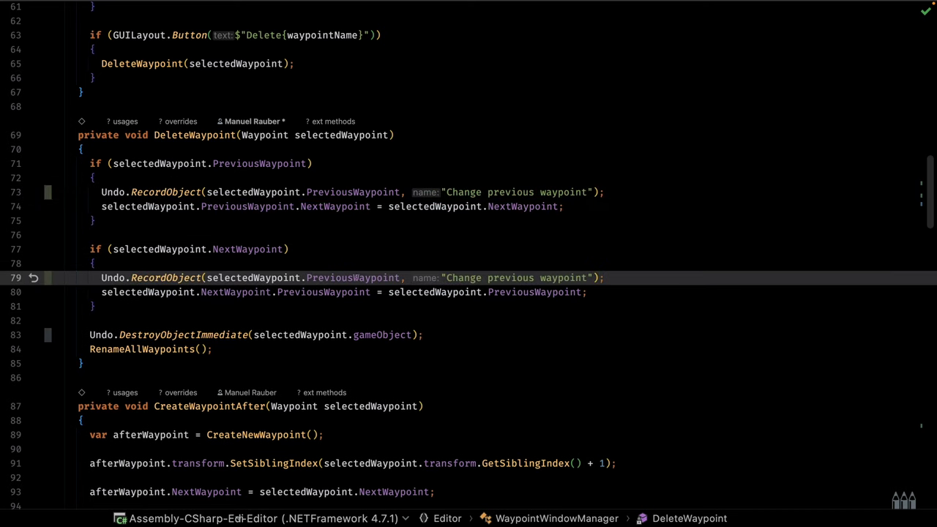
left_click(339, 278)
double_click(372, 278)
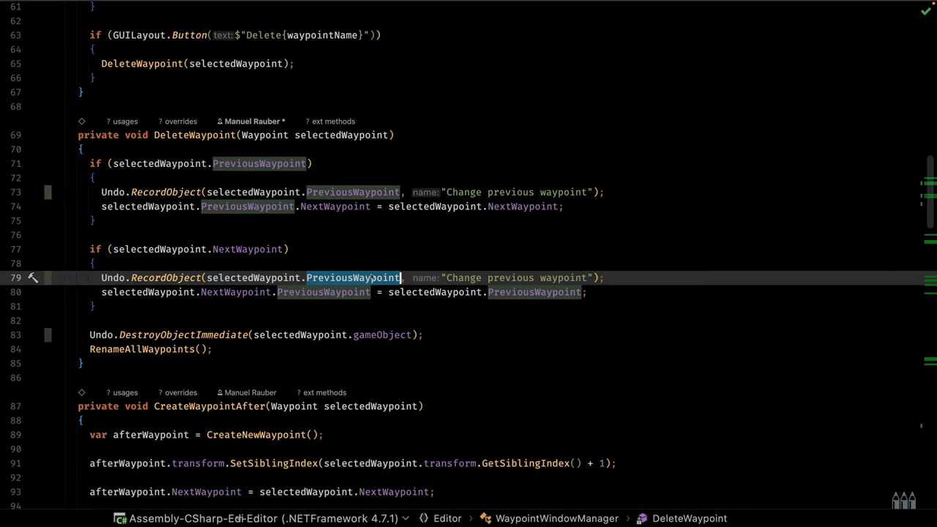
key("BackSpace")
type("Ne")
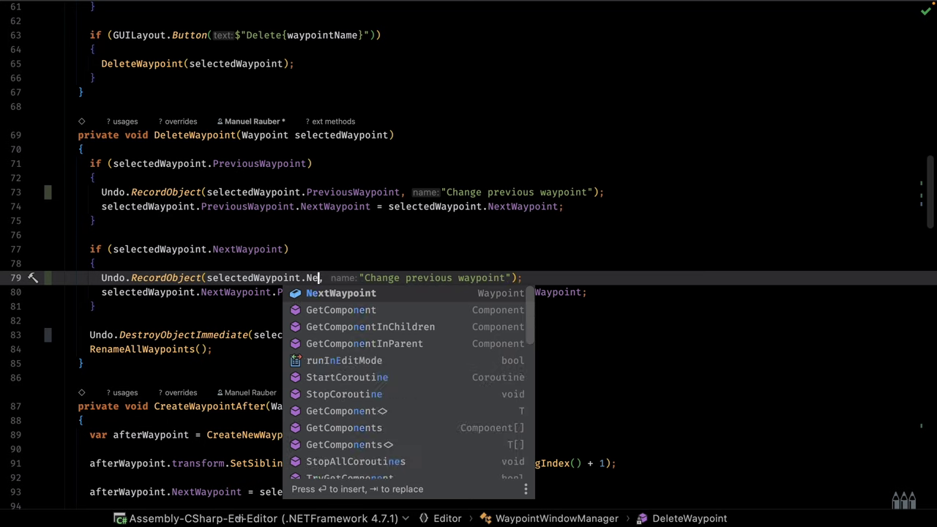
key("Return")
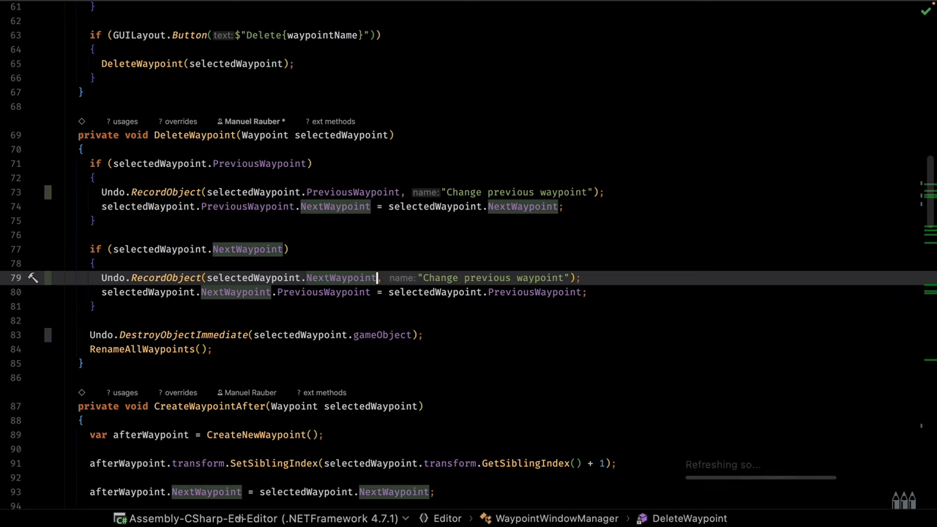
double_click(483, 277)
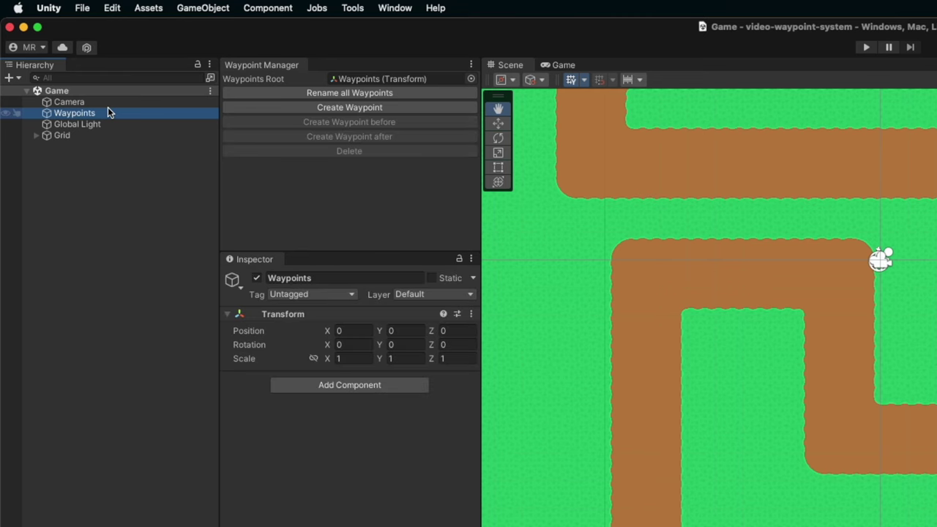
- Create three waypoints with Create Waypoint, then select and delete Waypoint 2
left_click(333, 108)
left_click(334, 108)
left_click(333, 109)
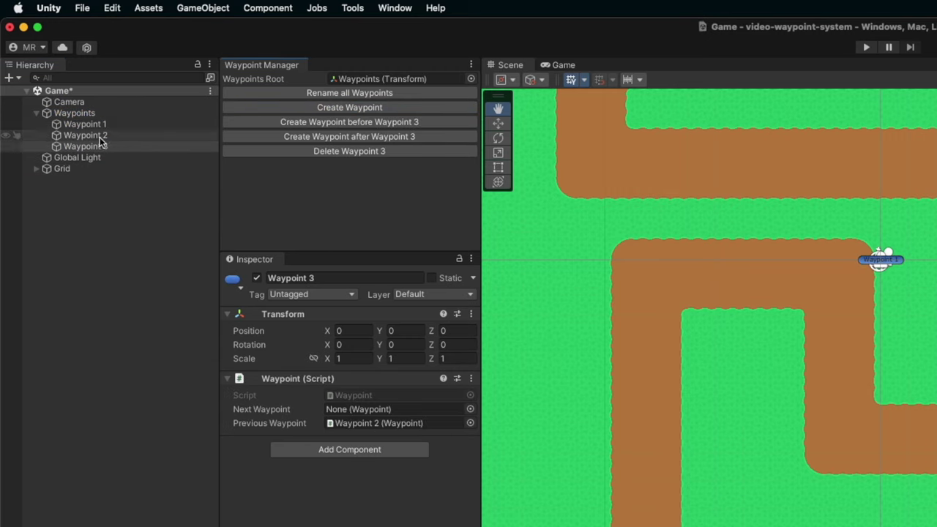
left_click(105, 136)
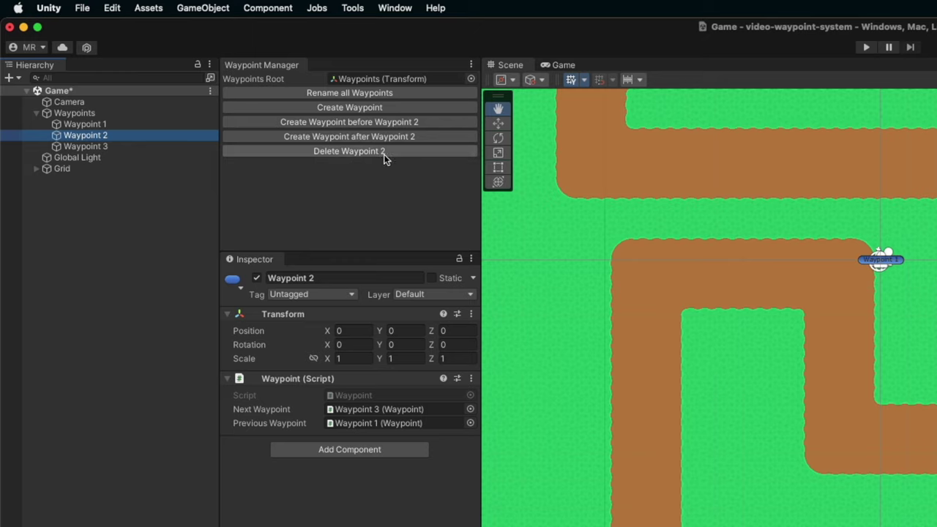
left_click(384, 151)
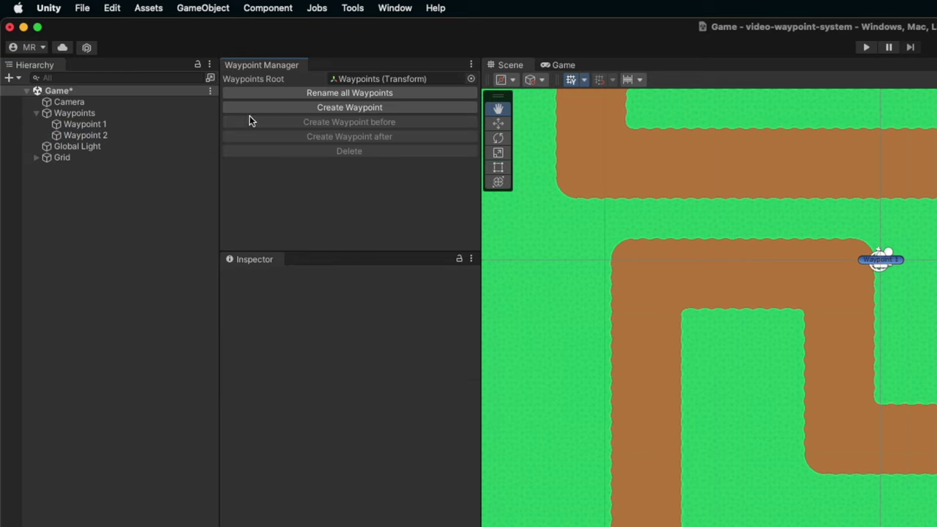
left_click(113, 11)
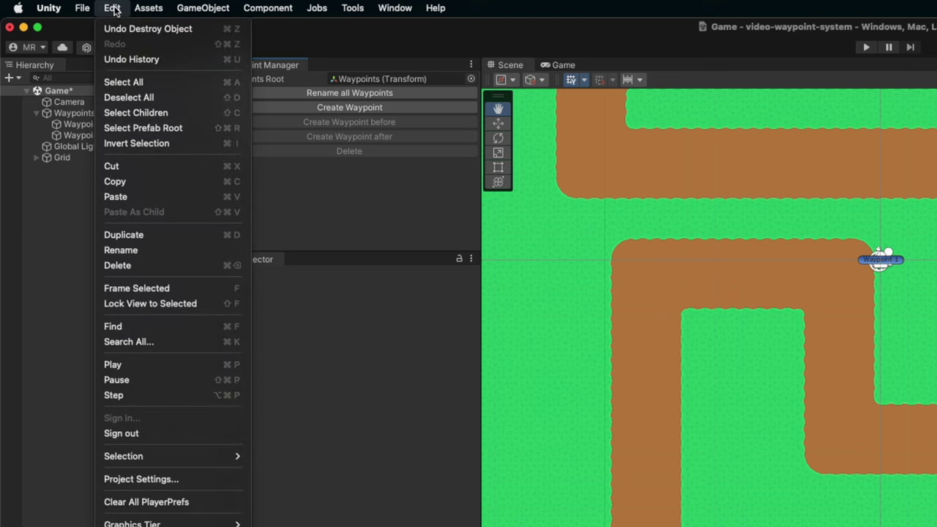
left_click(125, 60)
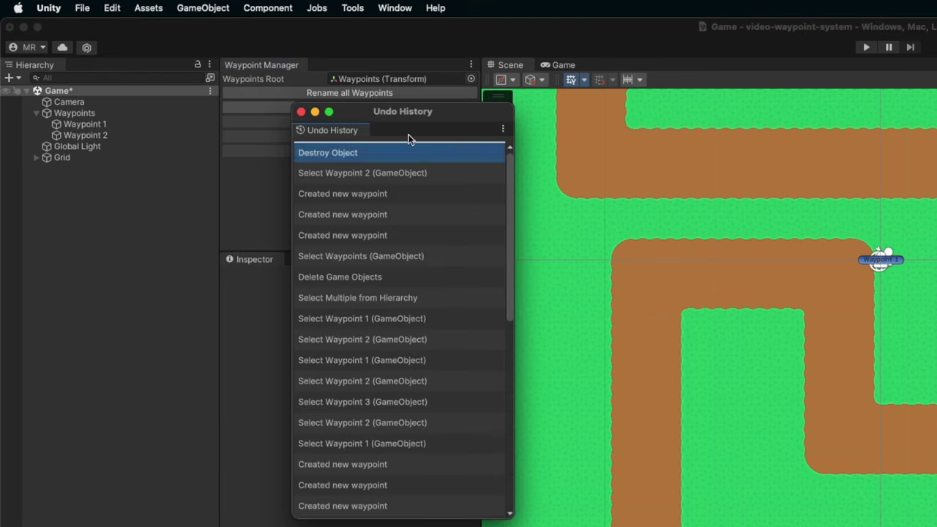
scroll(401, 306, "down", 3)
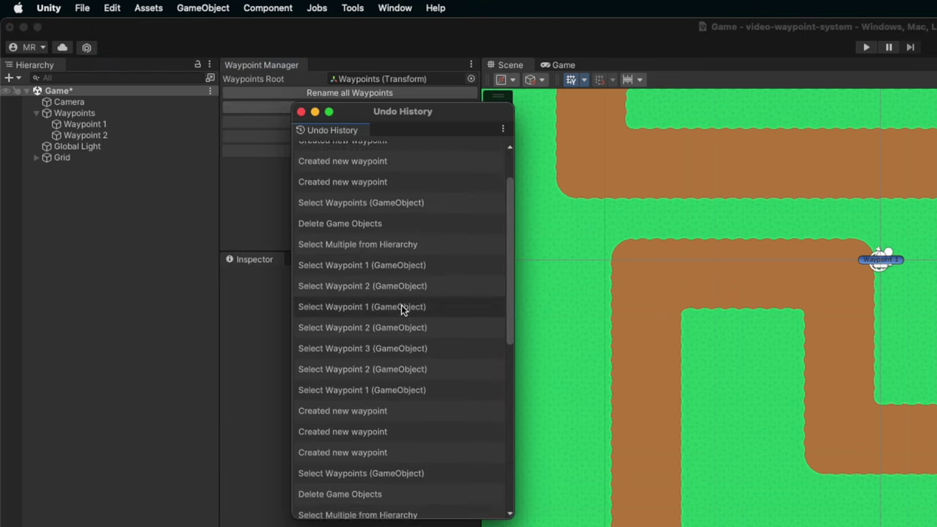
scroll(401, 306, "down", 5)
scroll(401, 306, "up", 10)
left_click(340, 152)
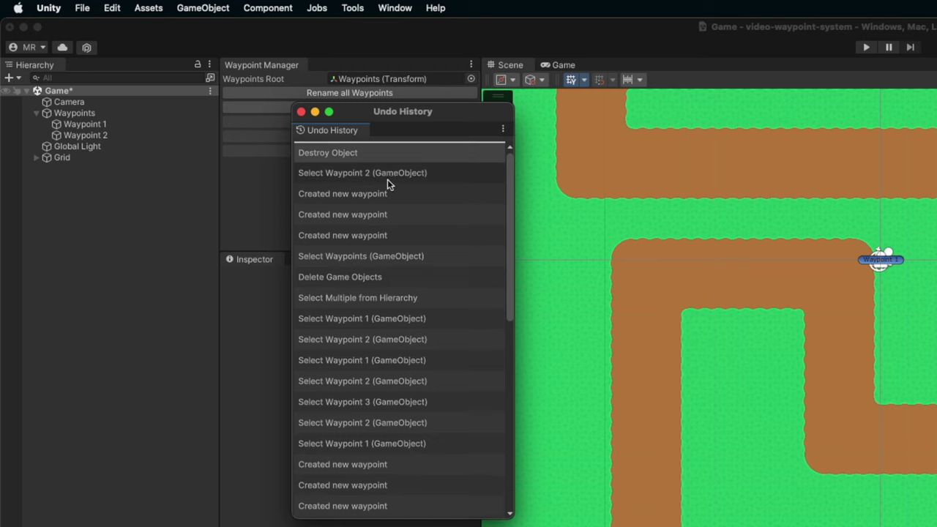
left_click(382, 159)
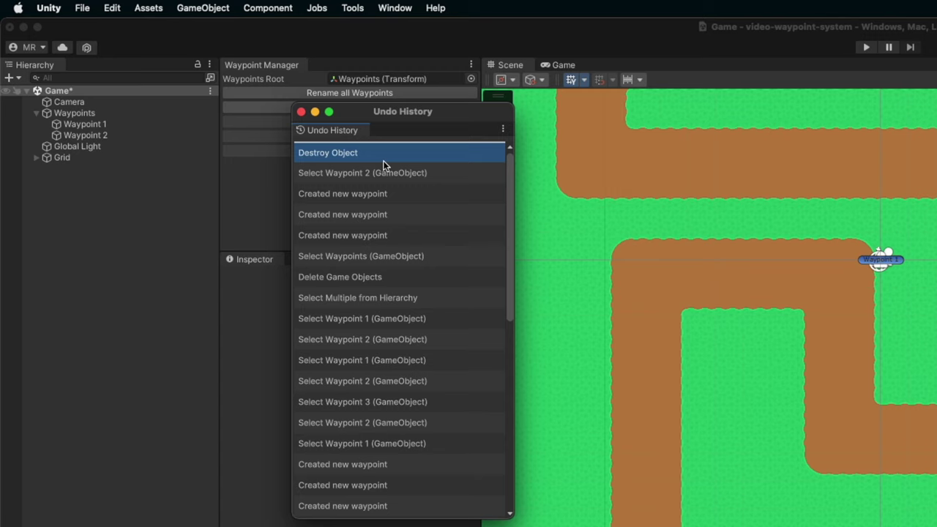
left_click(339, 157)
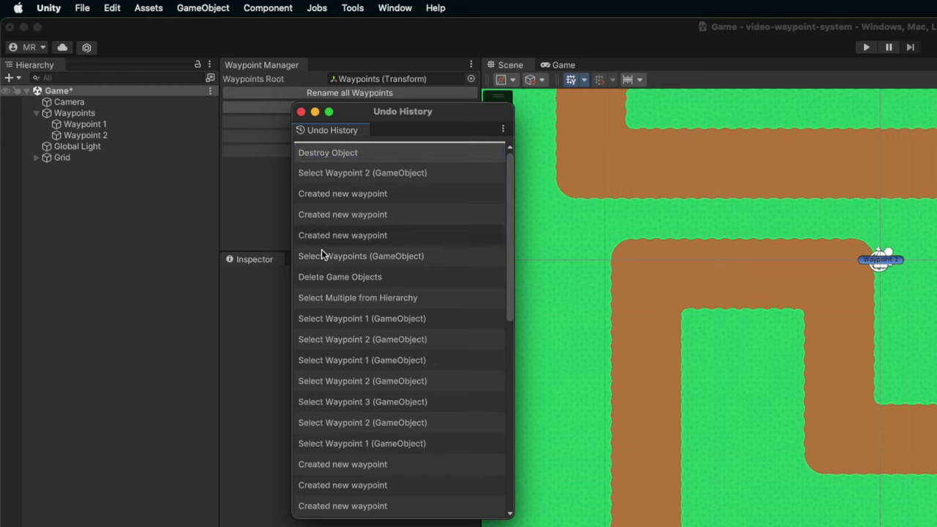
left_click(356, 155)
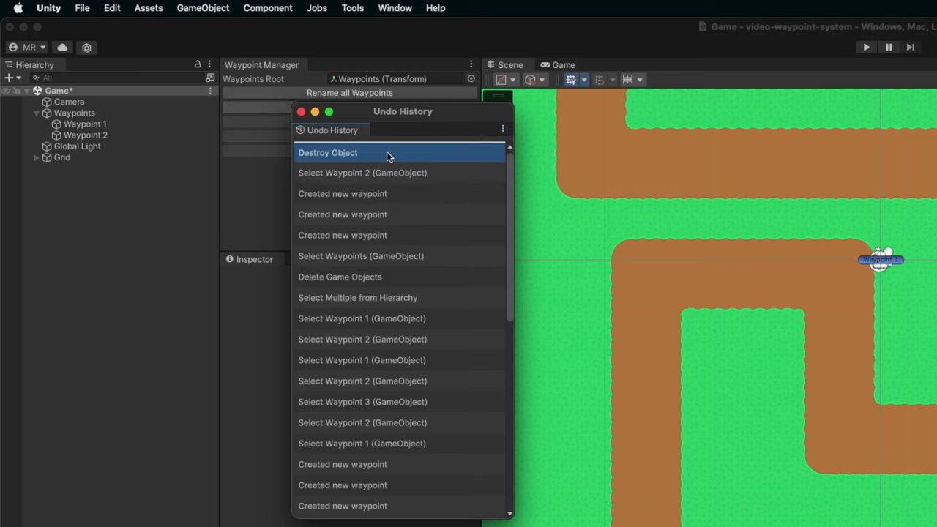
left_click_drag(380, 112, 354, 207)
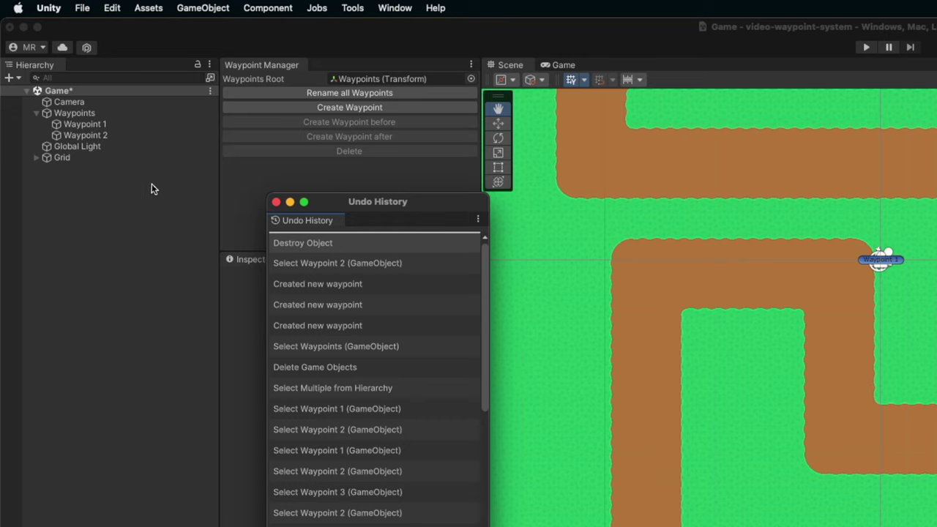
left_click_drag(404, 202, 382, 178)
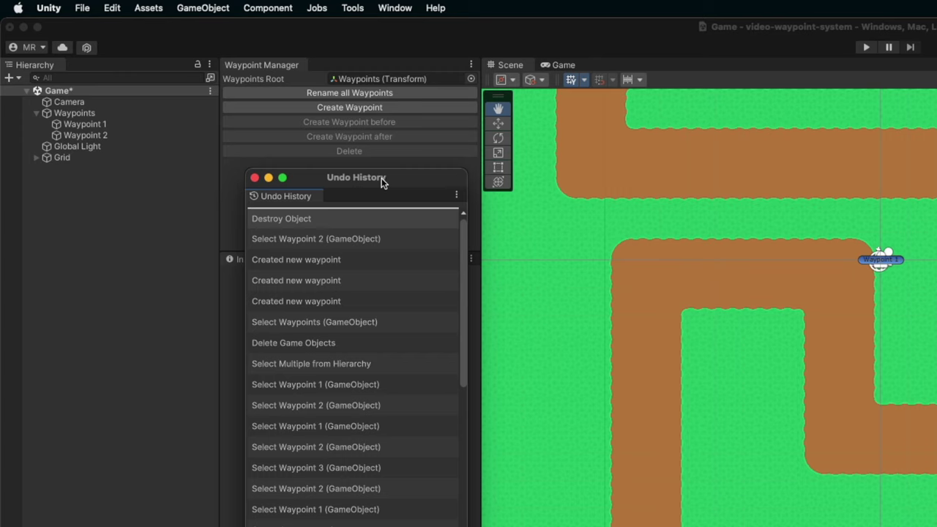
left_click(111, 198)
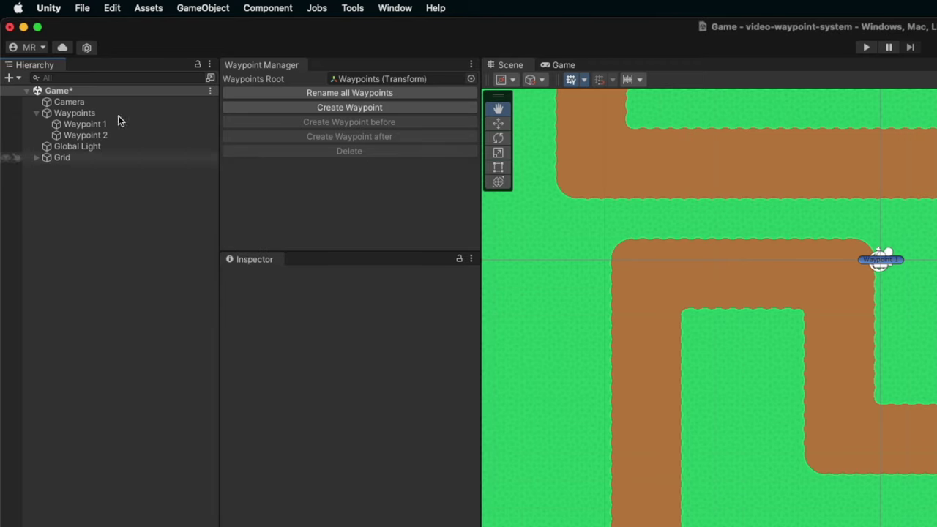
- Undo Destroy Object from the Edit menu, then check the waypoints' Next and Previous links
left_click(114, 8)
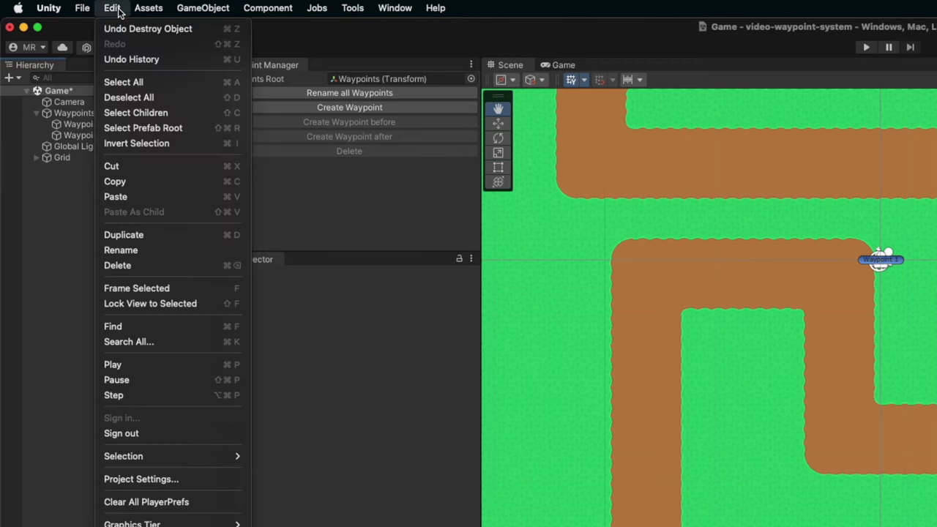
left_click(186, 30)
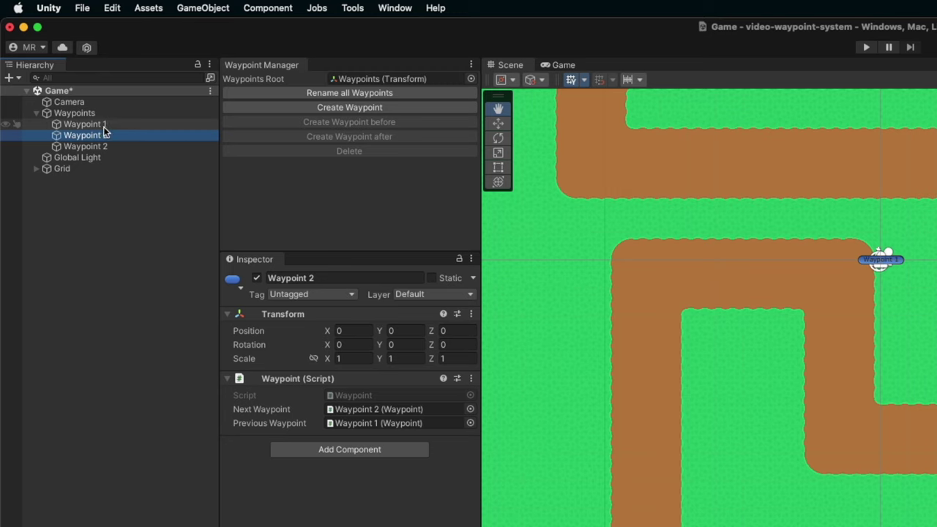
left_click(128, 126)
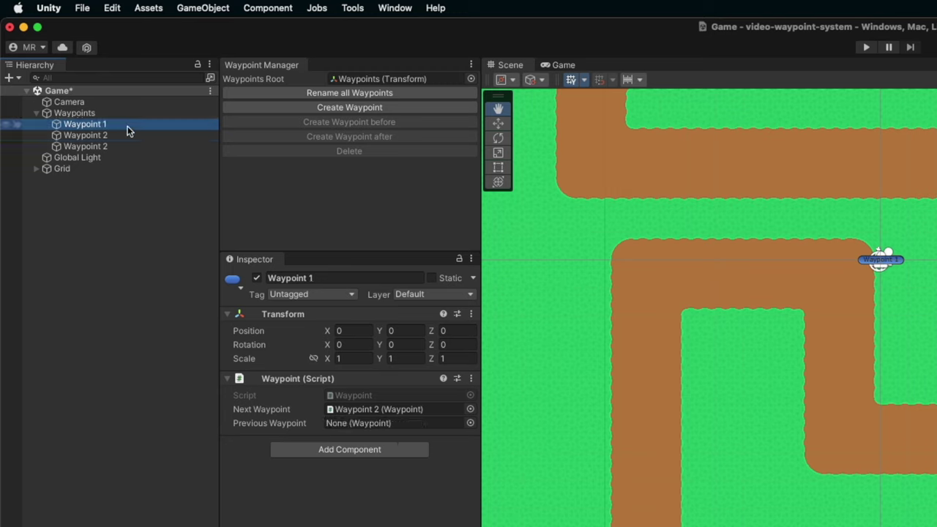
left_click(360, 410)
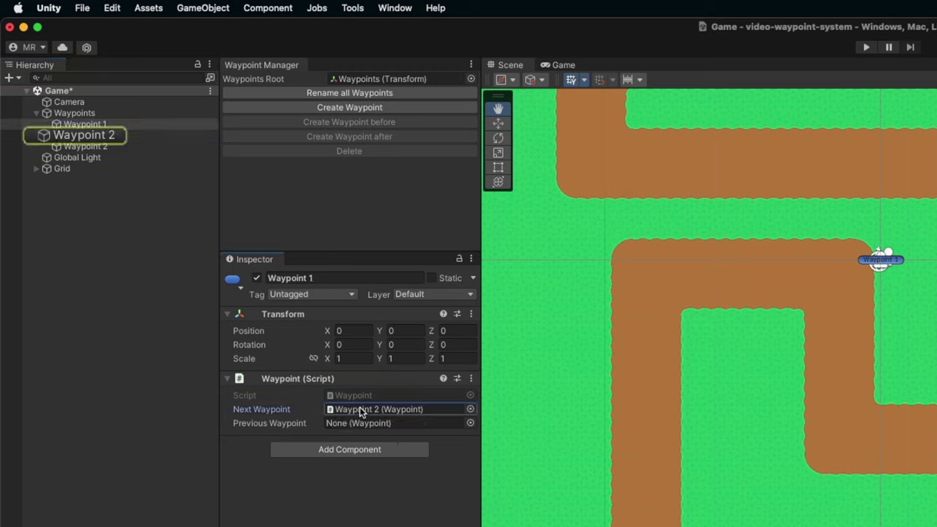
left_click(114, 148)
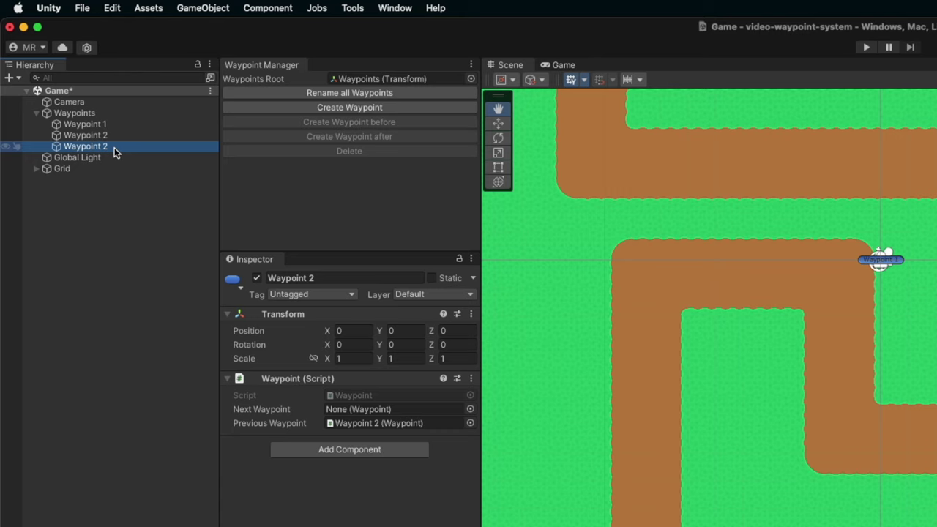
left_click(375, 422)
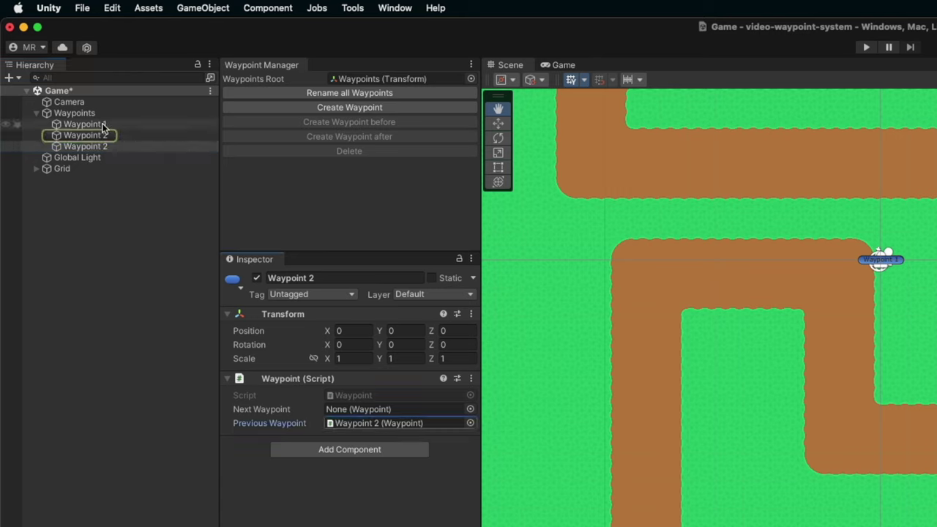
left_click(121, 148)
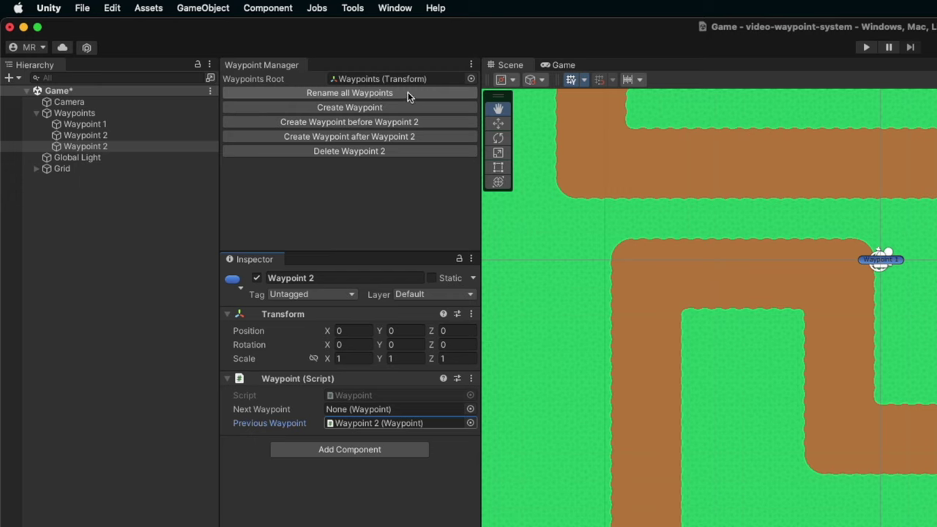
- Save the scene, renumber the waypoints with Rename all Waypoints, and open Undo History
key("super+s")
left_click(352, 96)
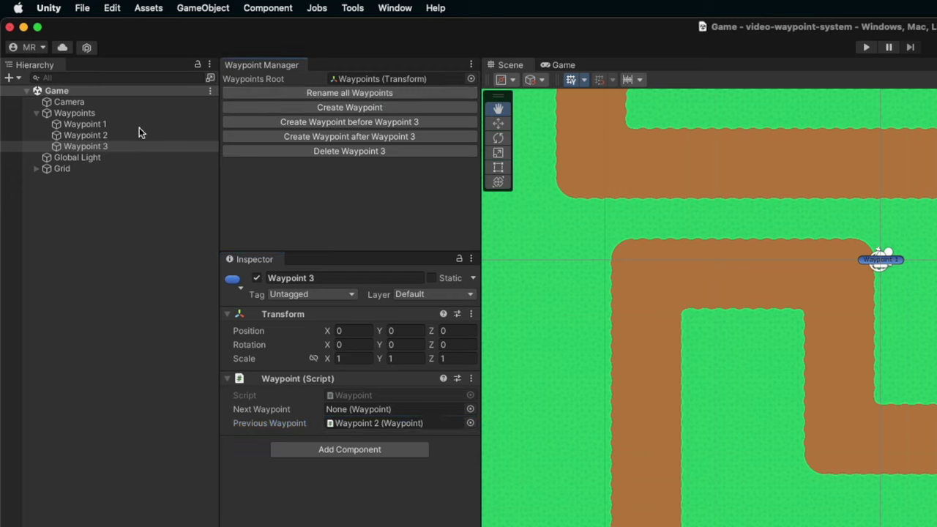
left_click(113, 10)
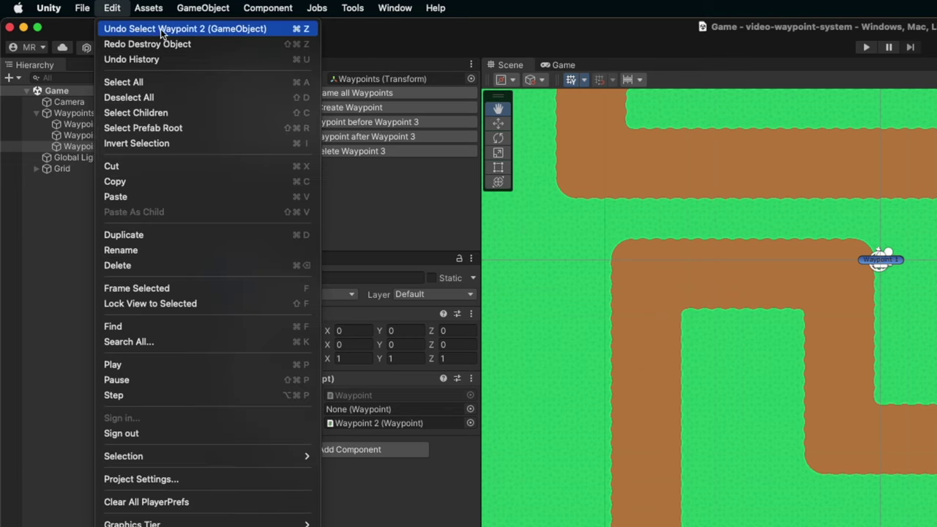
left_click(169, 59)
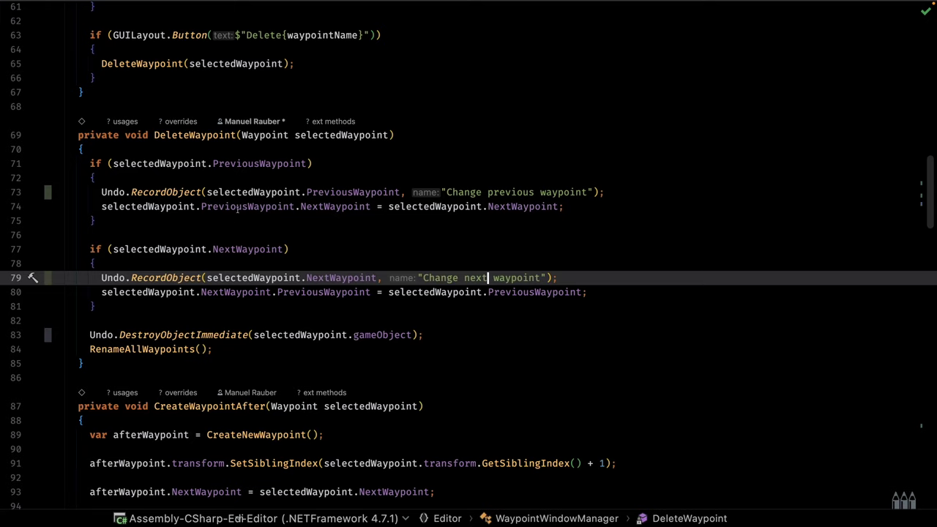
- In Rider, jump to the RenameAllWaypoints method definition
scroll(236, 214, "down", 2)
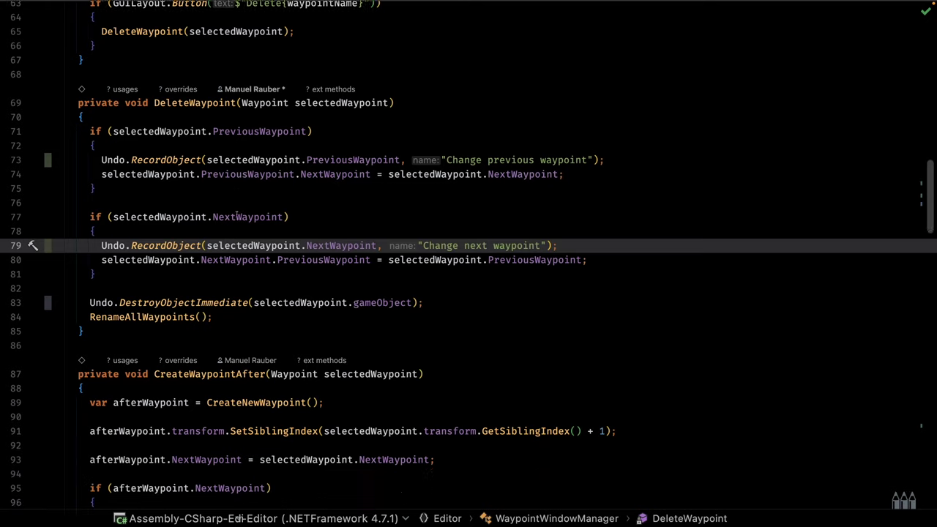
scroll(237, 215, "down", 3)
scroll(236, 215, "down", 3)
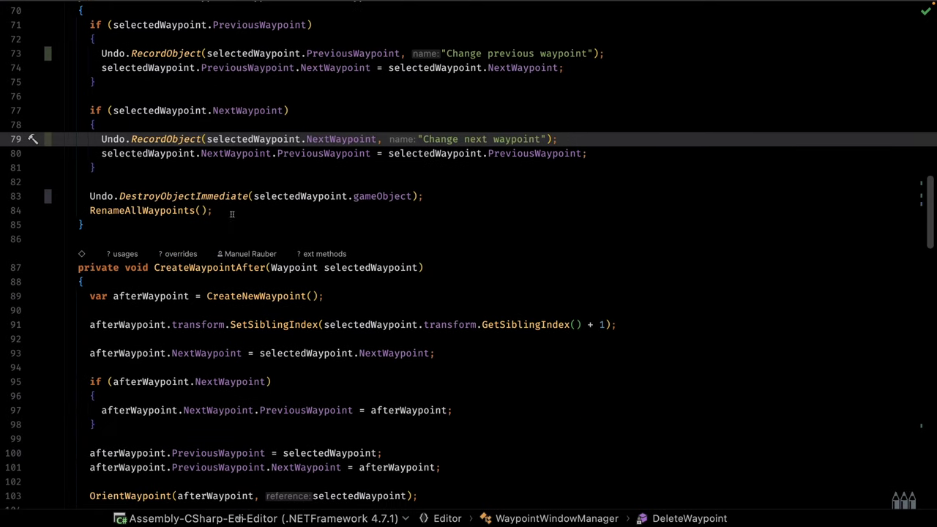
left_click(145, 211, "ctrl")
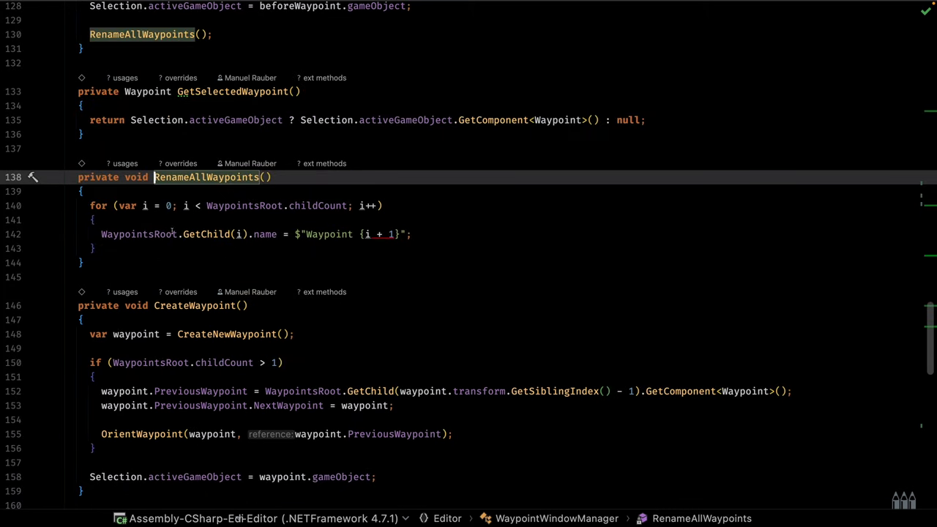
- Extract WaypointsRoot.GetChild(i) into var child and use child in the renaming line
left_click_drag(101, 234, 443, 239)
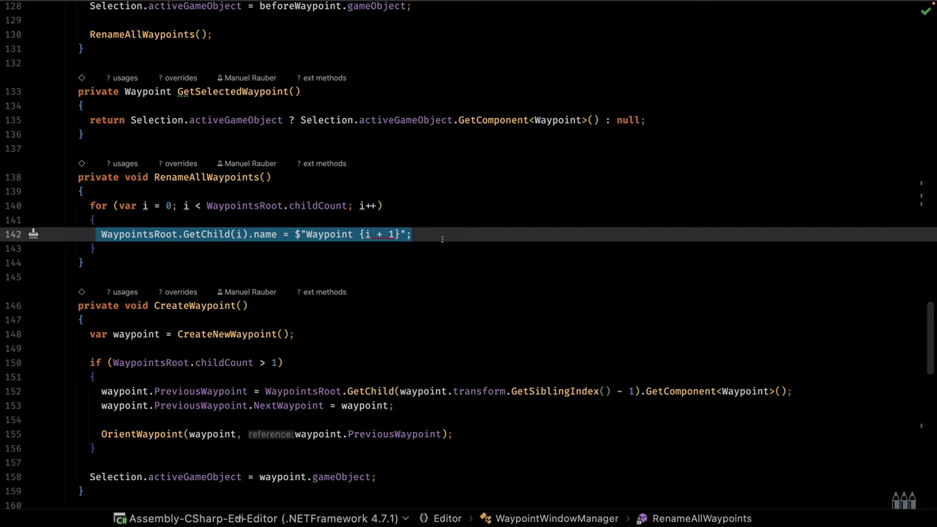
left_click(250, 235)
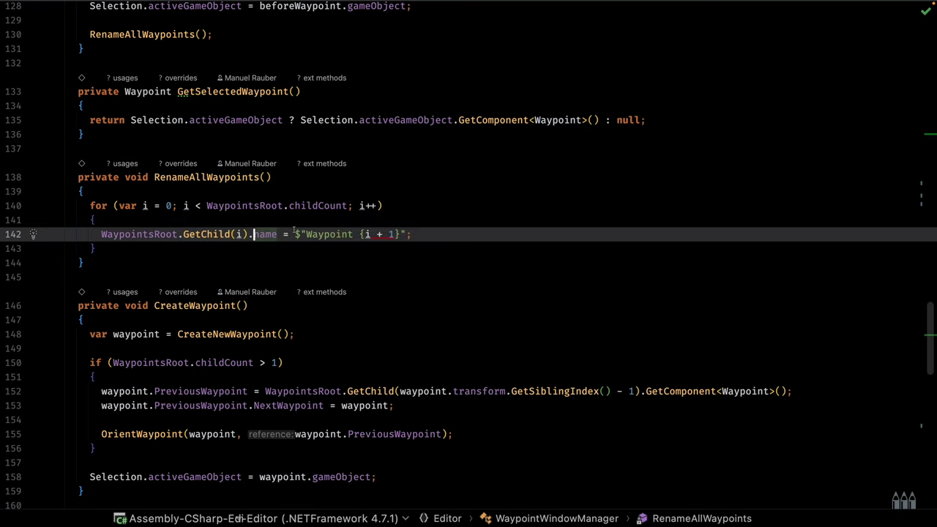
key("shift+Home")
key("ctrl+alt+Return")
type("var")
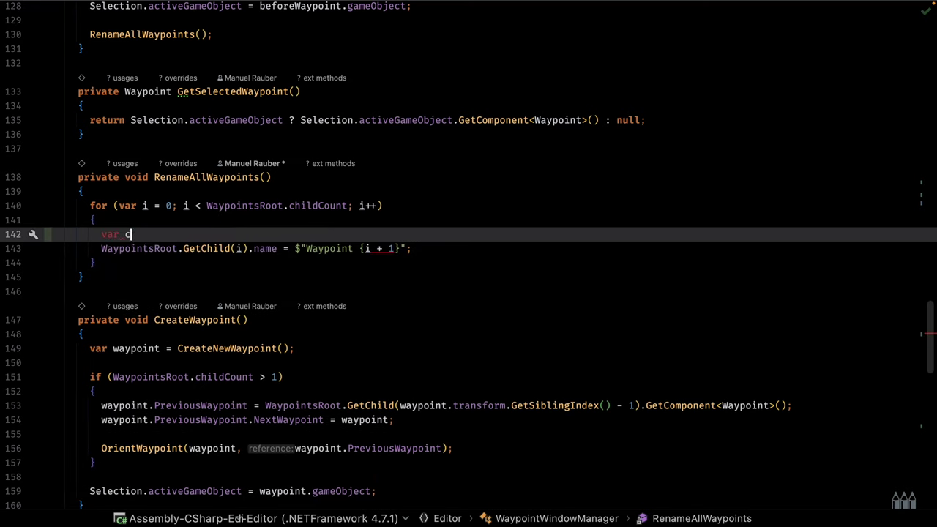
type(" child =")
type("WaypointsRoot.GetChild(i)")
type(";")
left_click(101, 248)
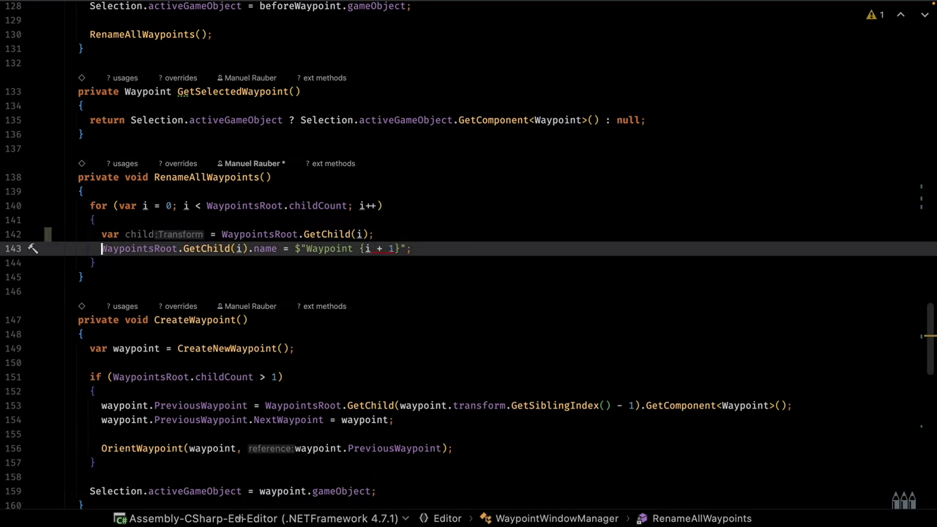
key("ctrl+shift+Right")
key("ctrl+shift+Right")
key("ctrl+shift+Right")
key("ctrl+shift+Right")
key("ctrl+shift+Right")
type("ch")
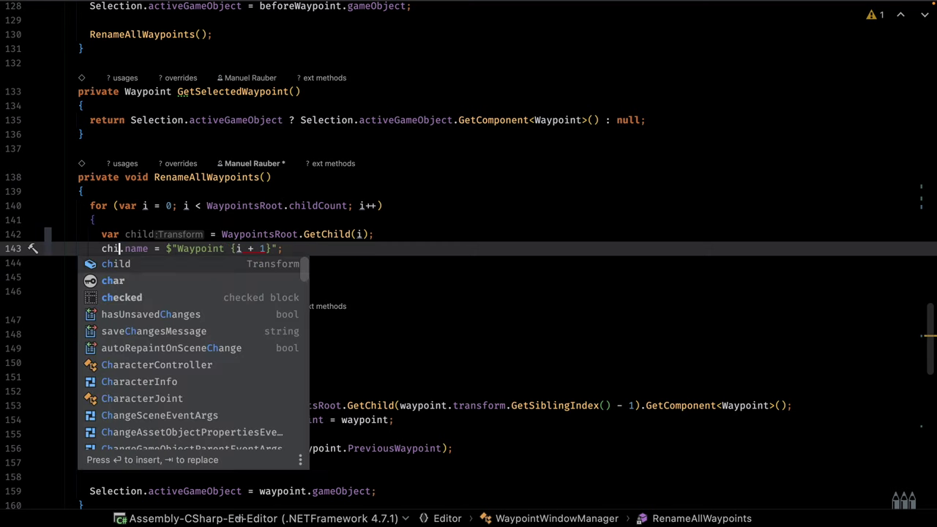
key("Return")
- Add Undo.RecordObject(child, "Rename waypoint") above the name assignment
key("ctrl+alt+Return")
type("U")
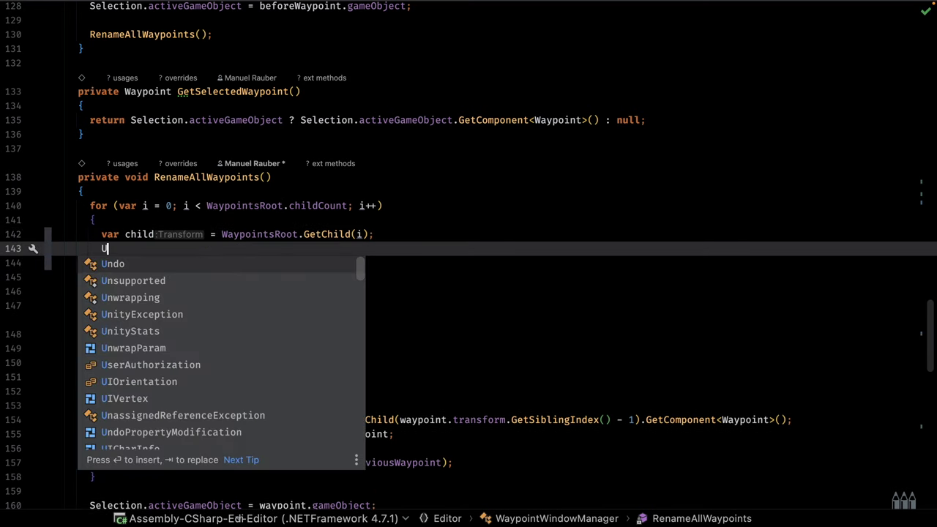
type("ndo.Re")
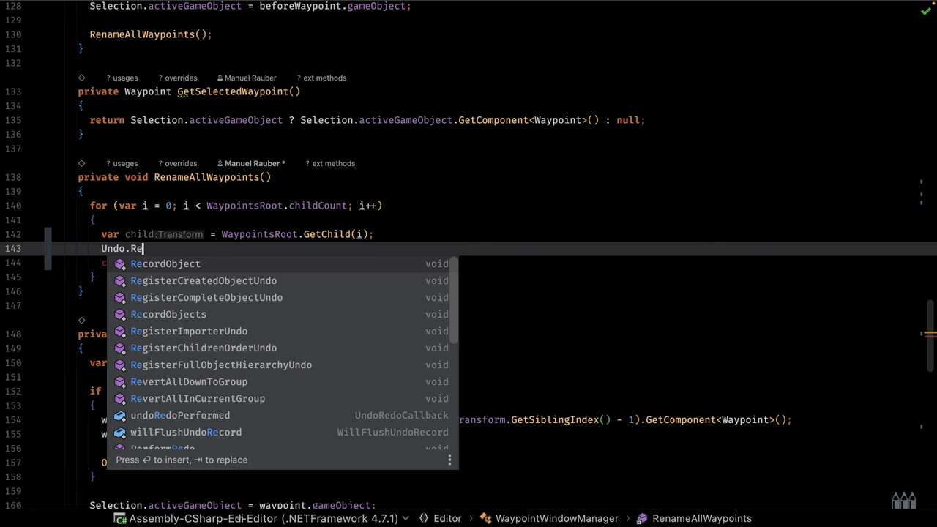
key("Return")
type("cordObject(child, );")
key("Return")
type(", ")
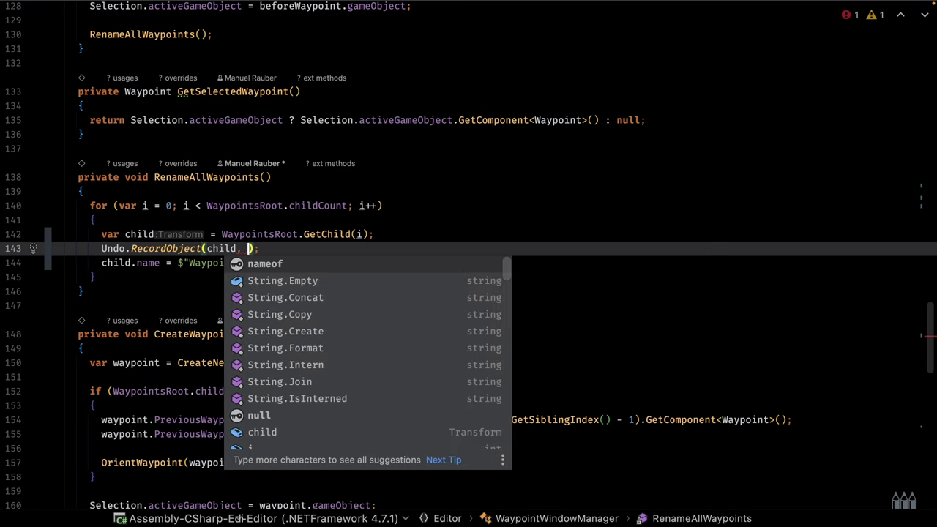
type("\"Rename ")
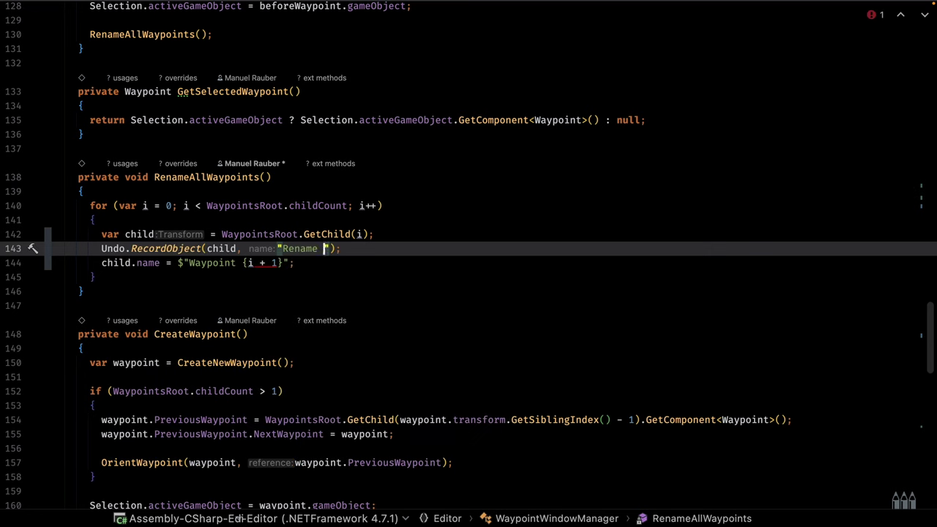
type("waypoint")
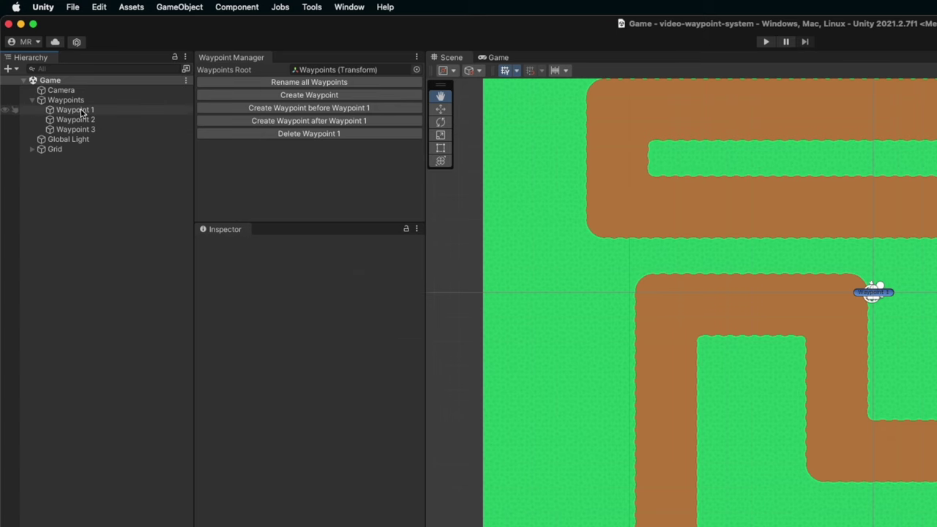
- Rename Waypoint 1 to wef and Waypoint 2 to asd in the Hierarchy
left_click(89, 110)
left_click(92, 109)
type("wef")
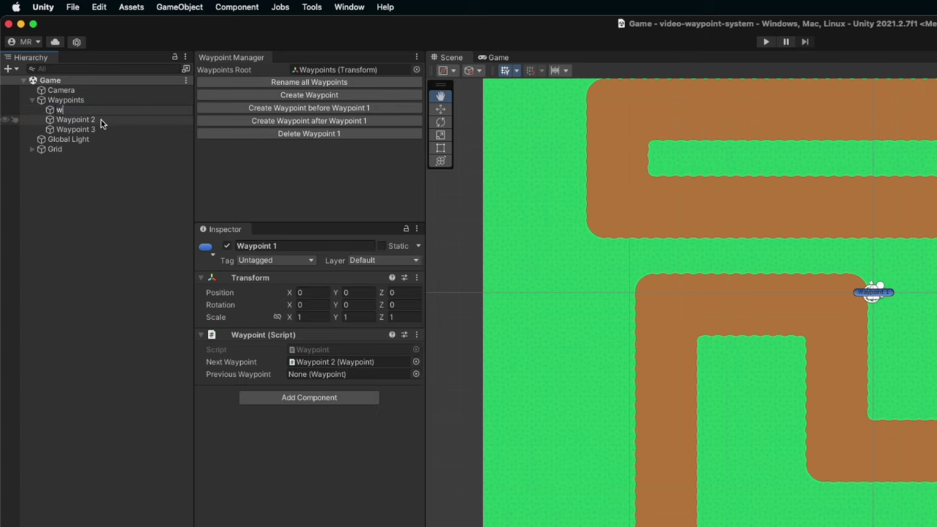
left_click(85, 123)
left_click(96, 120)
type("asd")
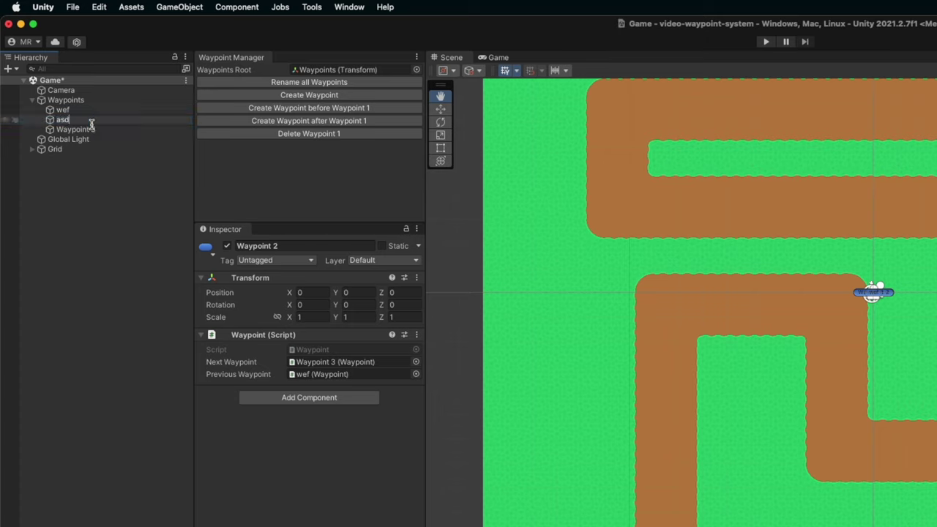
- Deselect and renumber all waypoints back to Waypoint 1–3 with Rename all Waypoints
left_click(119, 158)
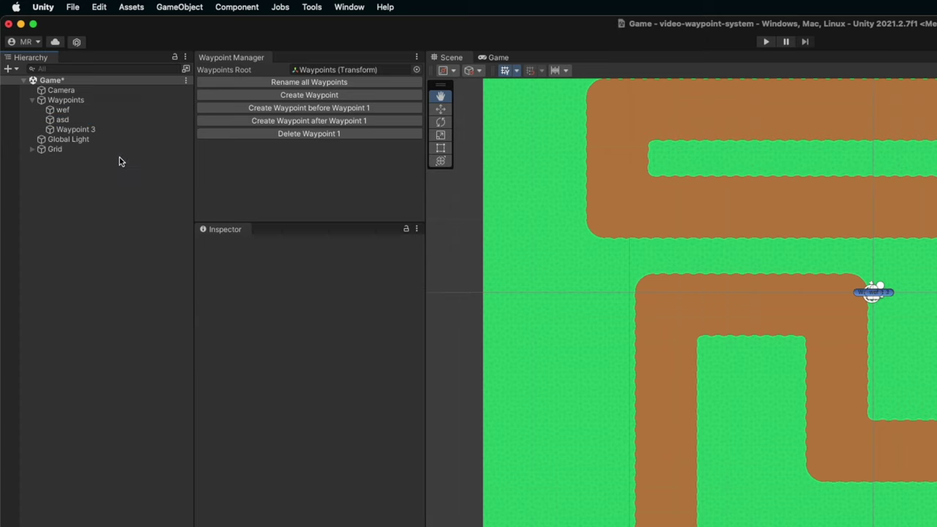
left_click(298, 84)
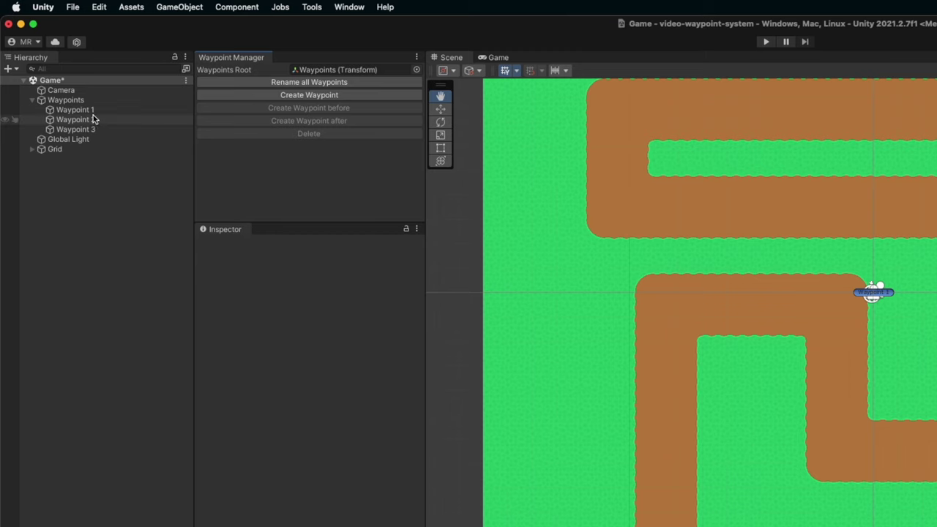
left_click(100, 7)
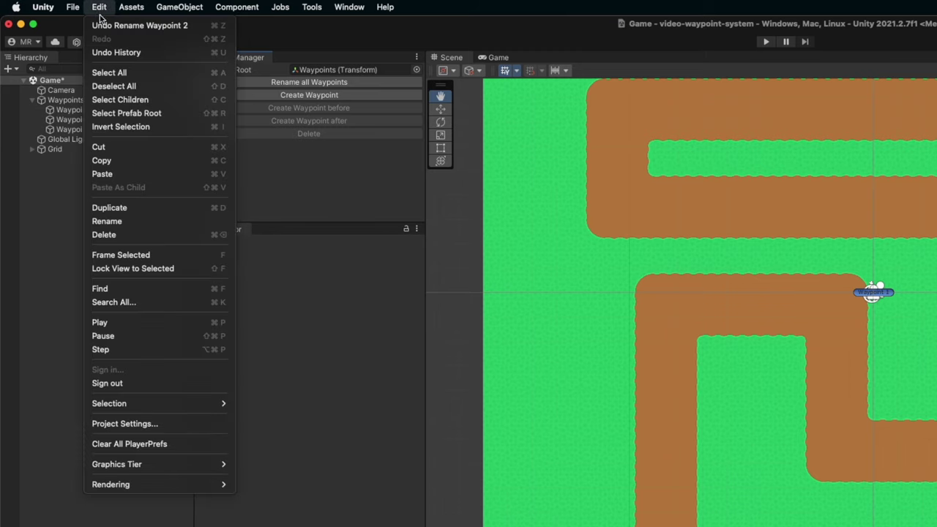
- Open Undo History and step back through the Rename Waypoint 2 and Rename Waypoint 1 entries
left_click(141, 52)
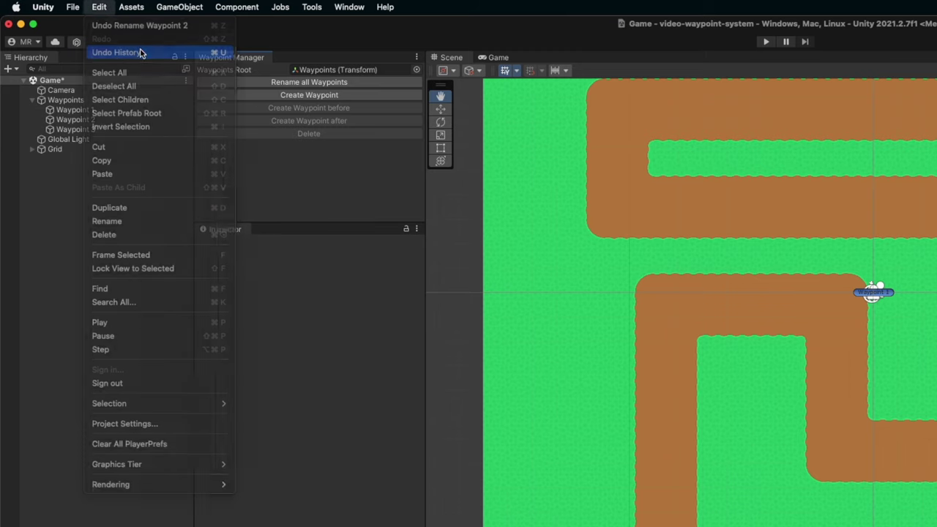
left_click(308, 195)
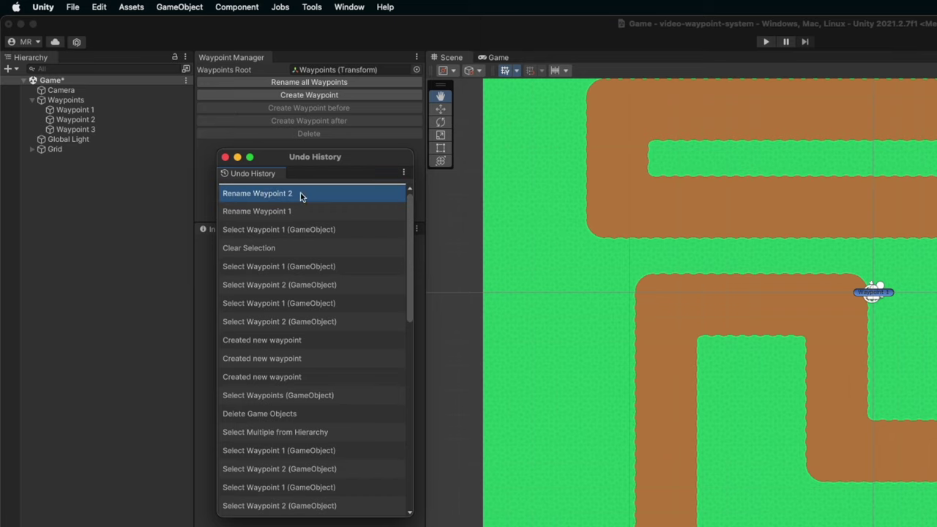
left_click(282, 202)
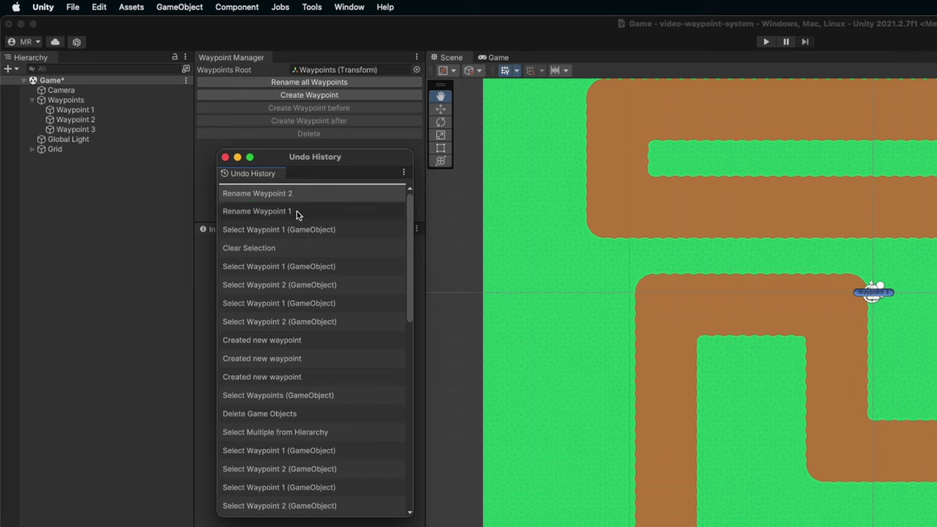
left_click(297, 211)
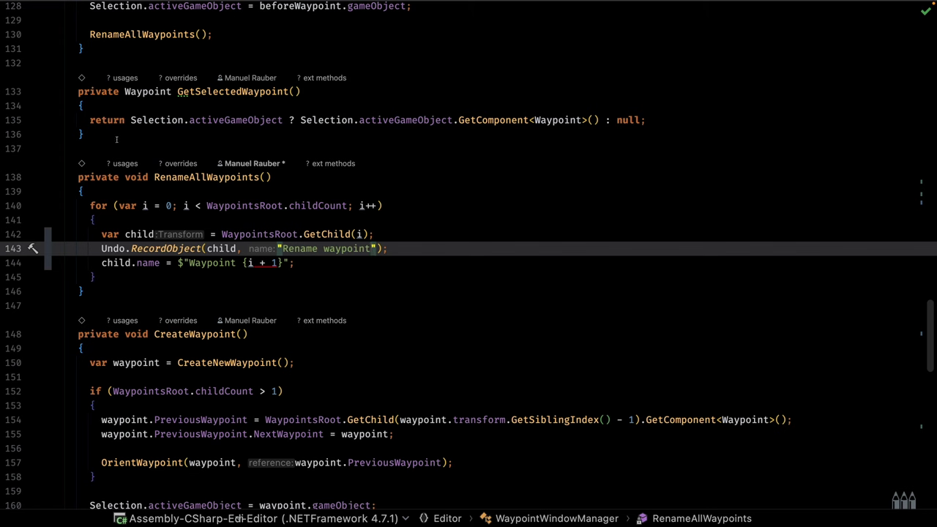
scroll(156, 265, "down", 2)
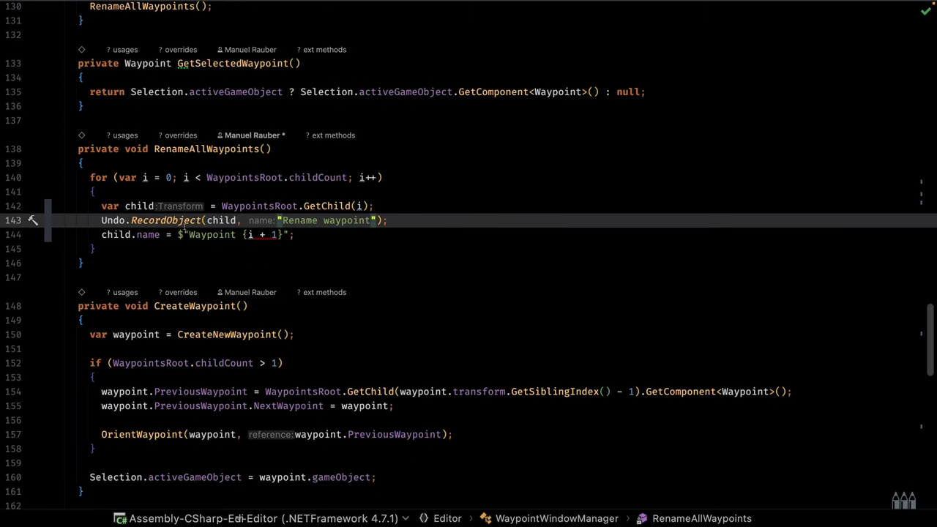
left_click(203, 220)
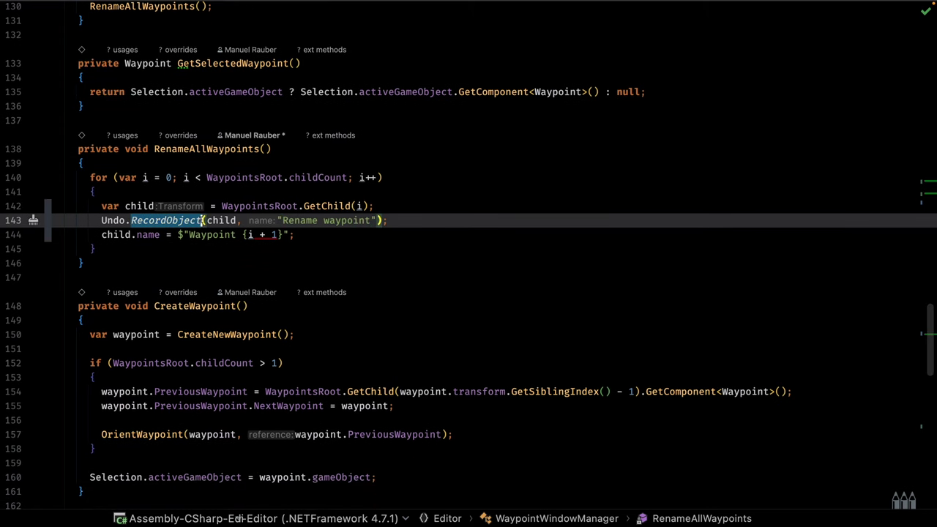
left_click(144, 221)
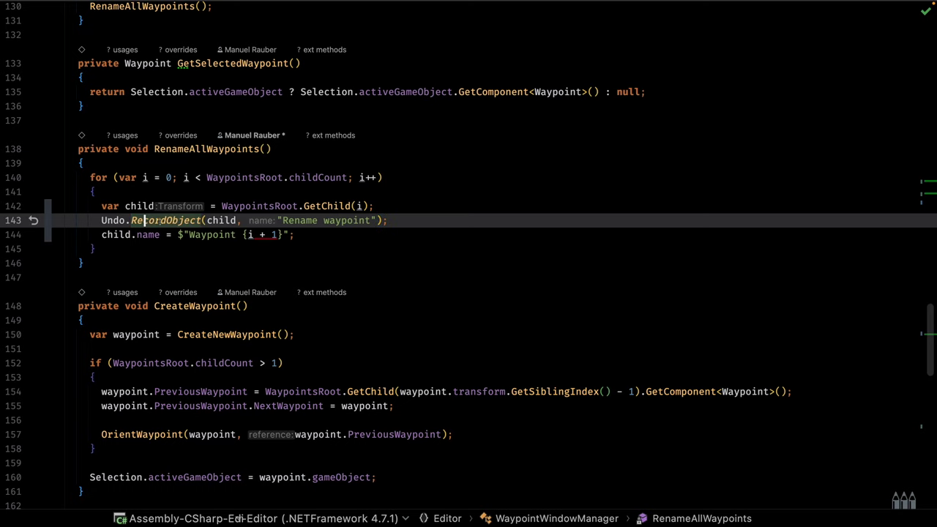
left_click(224, 193)
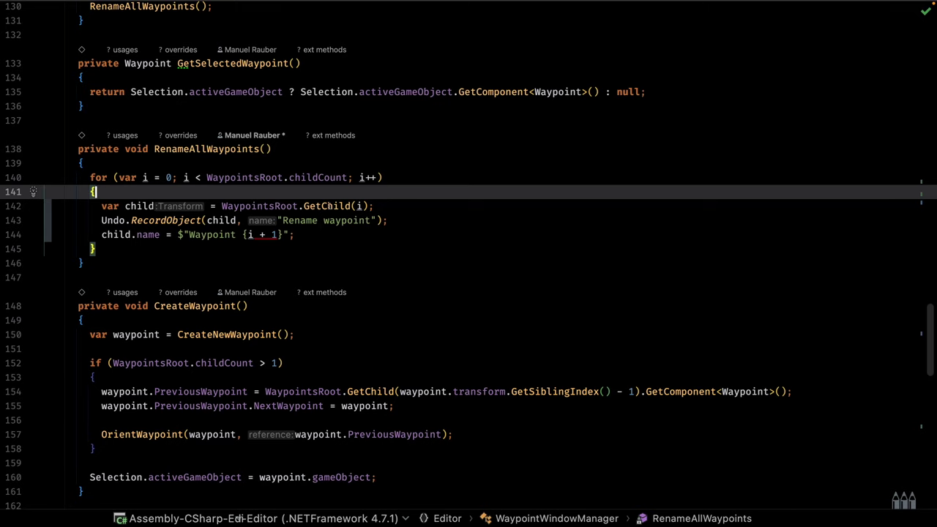
left_click(321, 205)
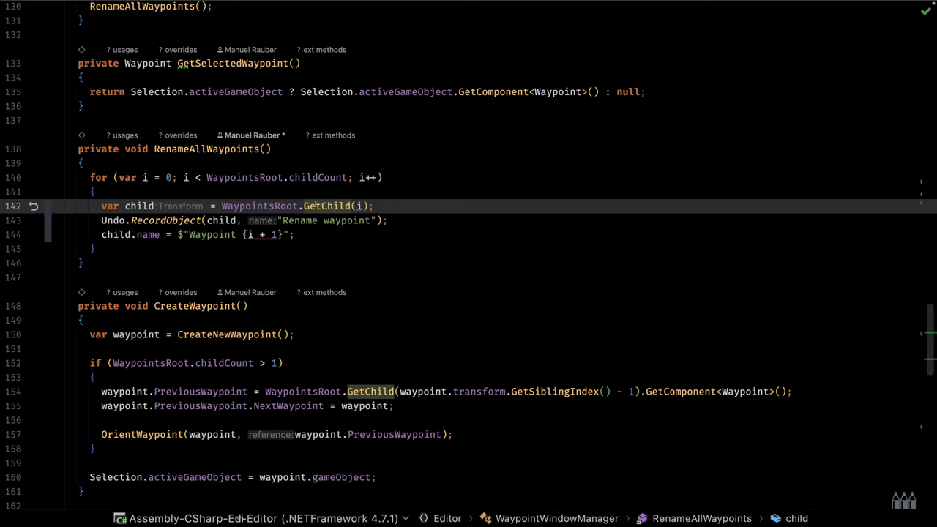
left_click_drag(303, 206, 364, 205)
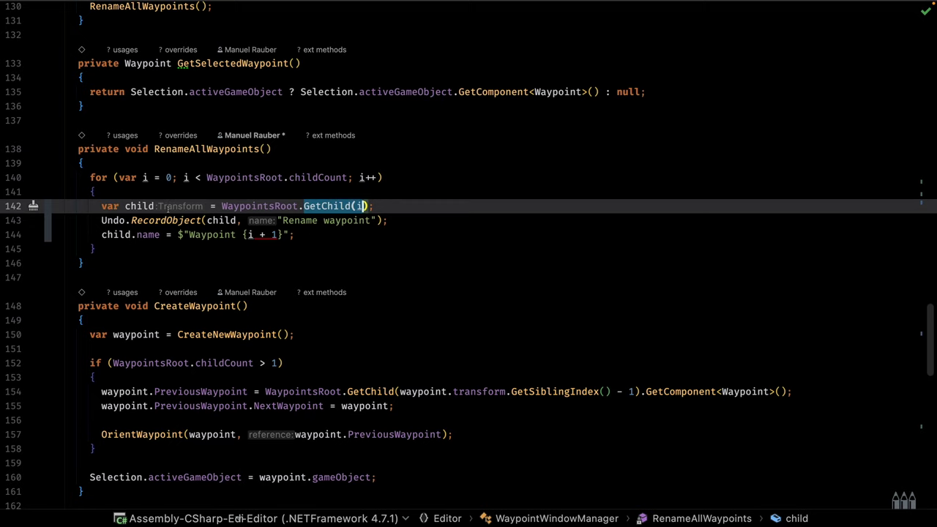
left_click_drag(102, 235, 161, 235)
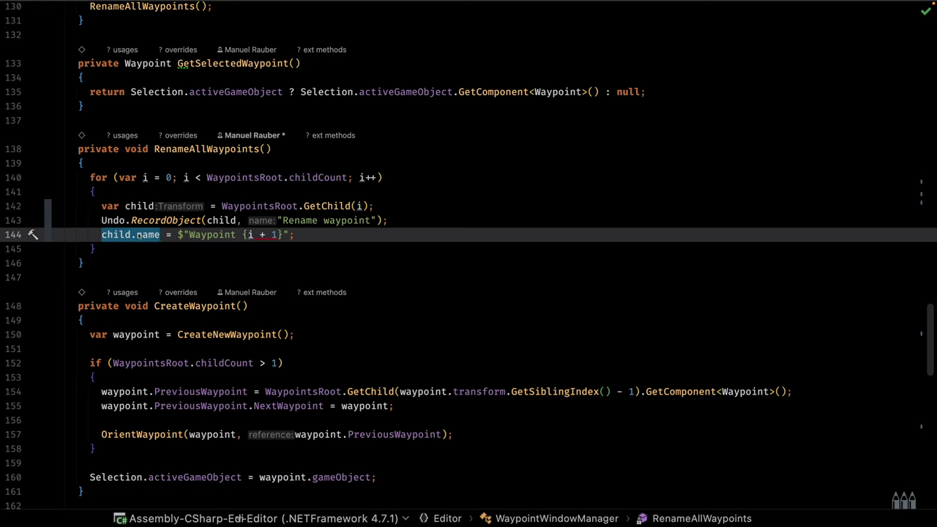
left_click(135, 234)
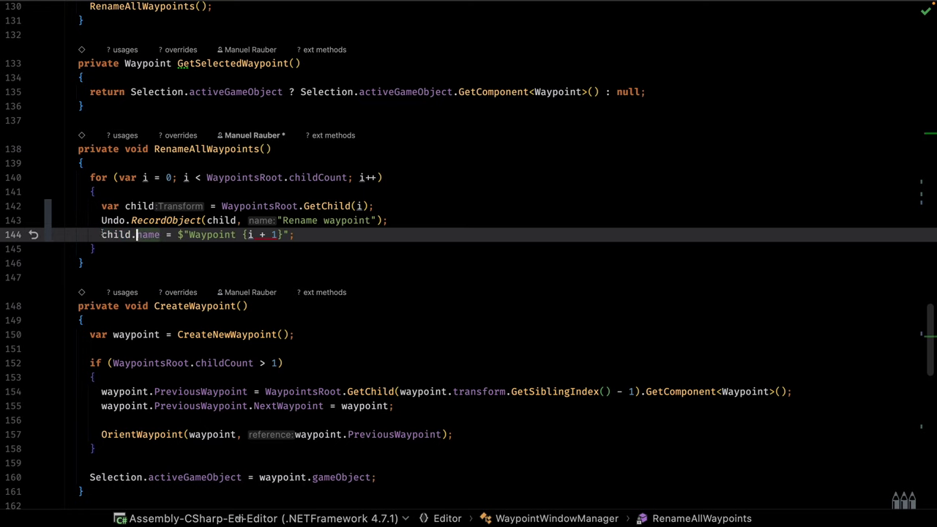
- Add a child.gameObject.name line below the rename, then delete that leftover line again
left_click(334, 234)
key("Return")
key("Return")
type("chi")
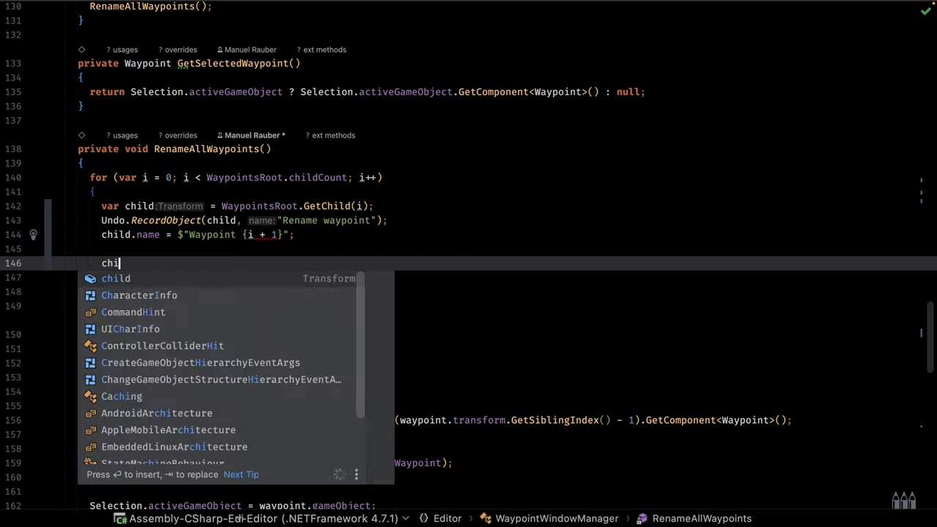
type("ld.gameObject.name")
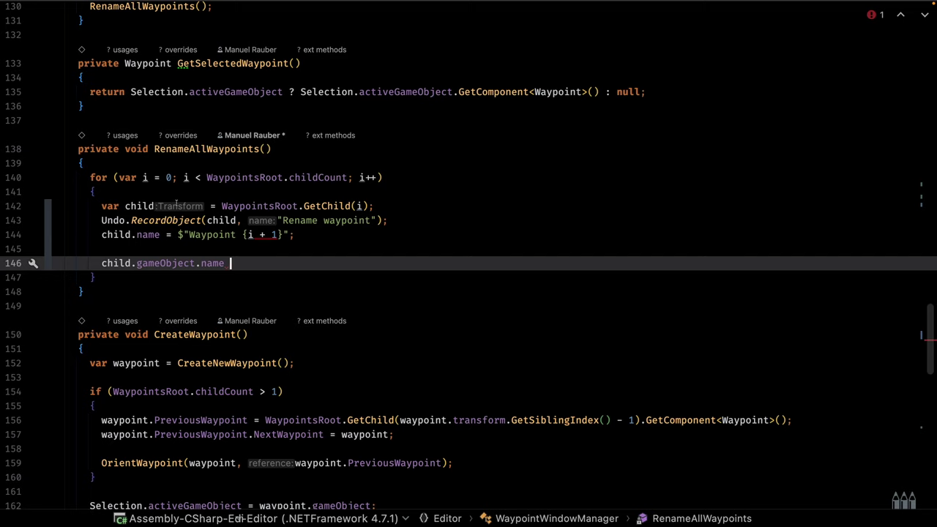
left_click_drag(103, 219, 198, 220)
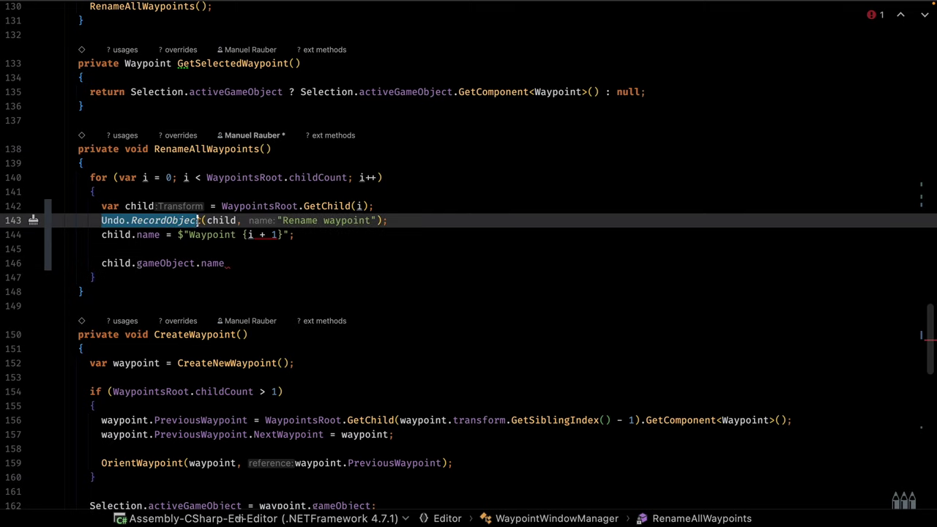
left_click(153, 206)
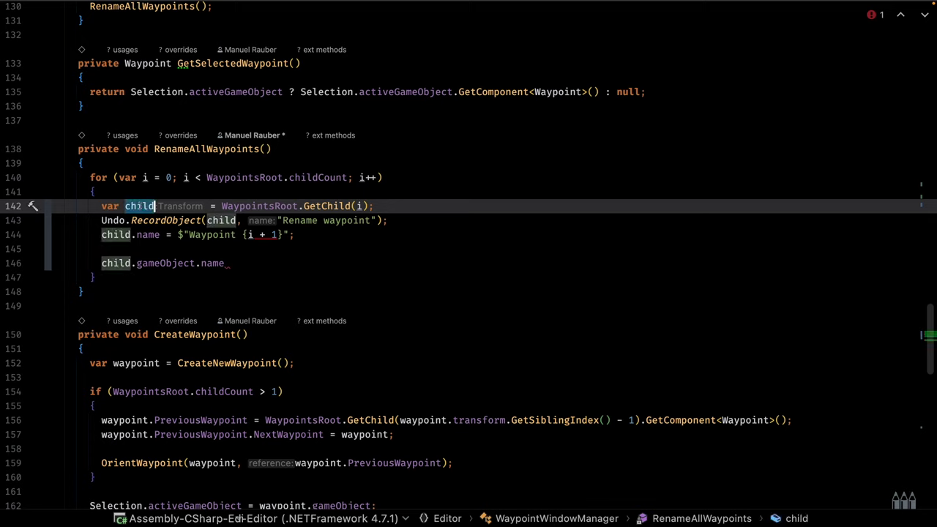
left_click(121, 264)
left_click_drag(102, 263, 249, 264)
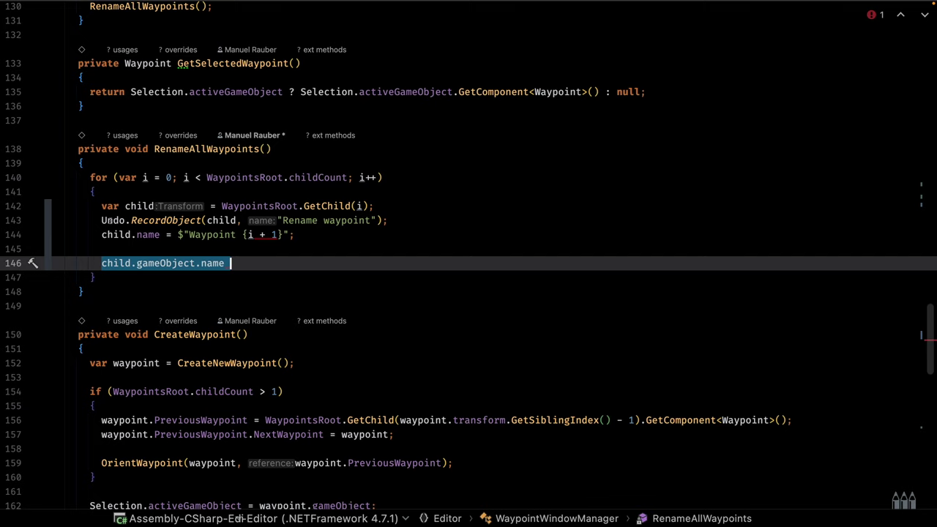
left_click_drag(102, 220, 198, 221)
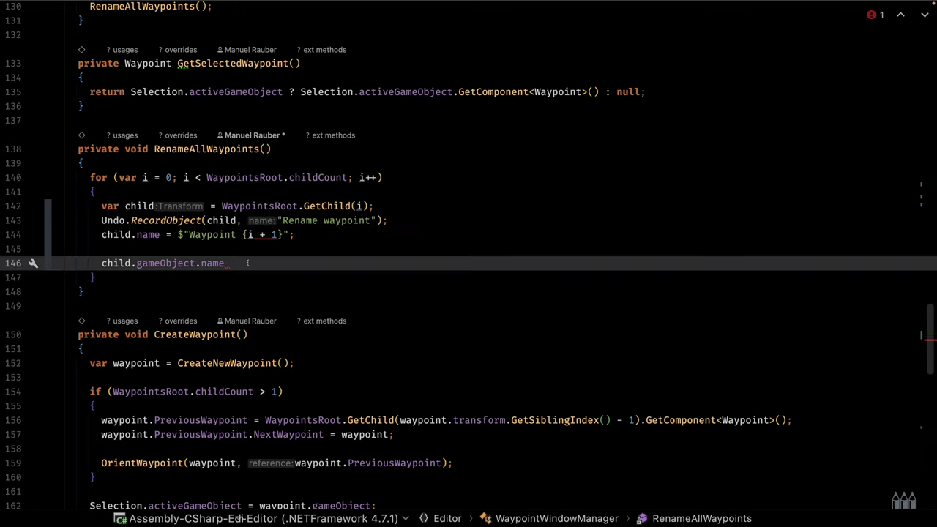
left_click_drag(234, 263, 294, 235)
key("BackSpace")
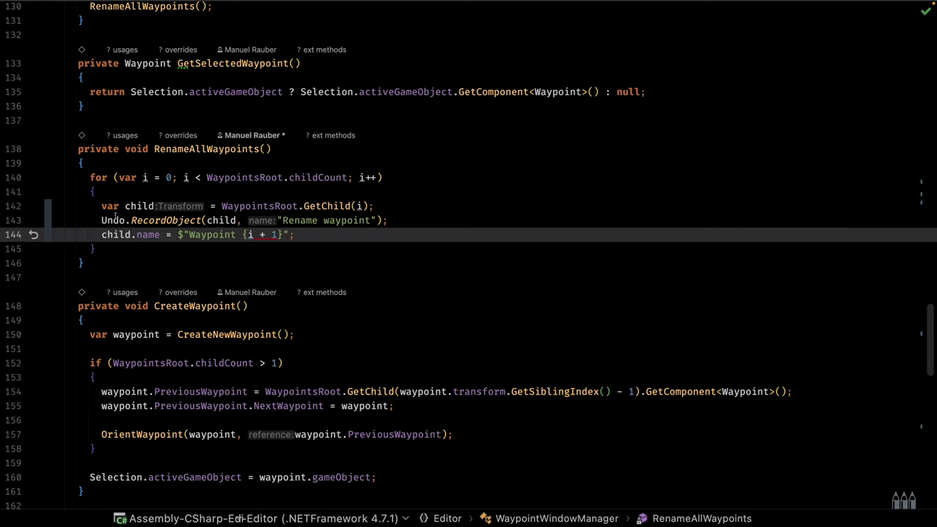
- Change the recorded object in Undo.RecordObject from child to child.gameObject
left_click(236, 220)
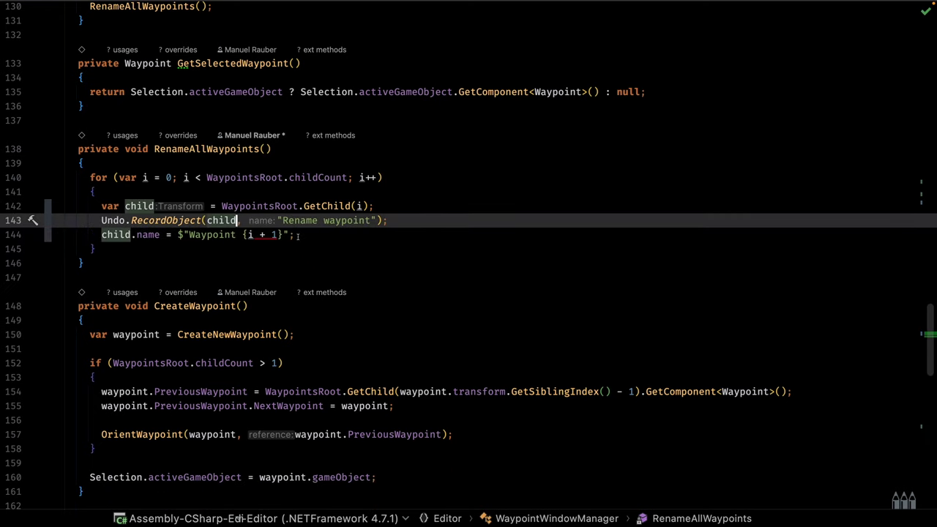
type(".gam")
key("Return")
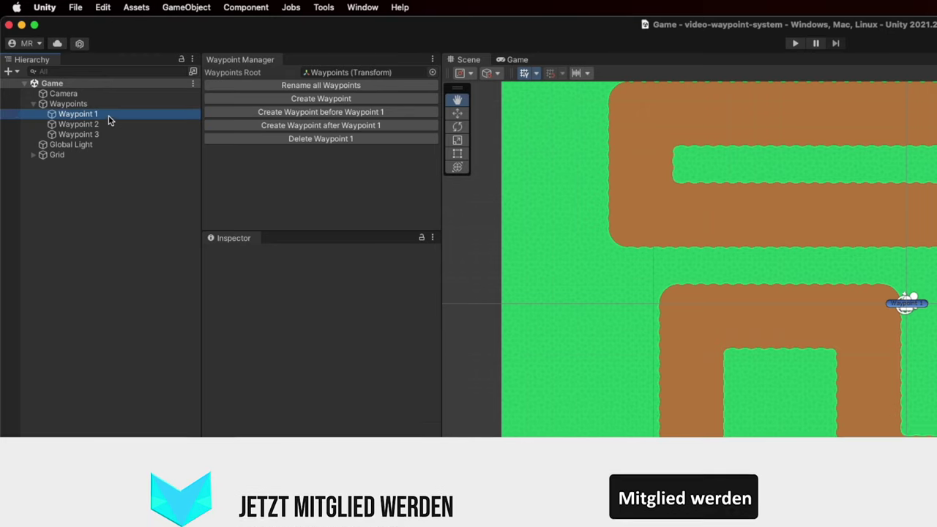
- Rename Waypoint 1 to wef and Waypoint 2 to asd, then press Rename all Waypoints
key("Return")
type("wef")
key("Return")
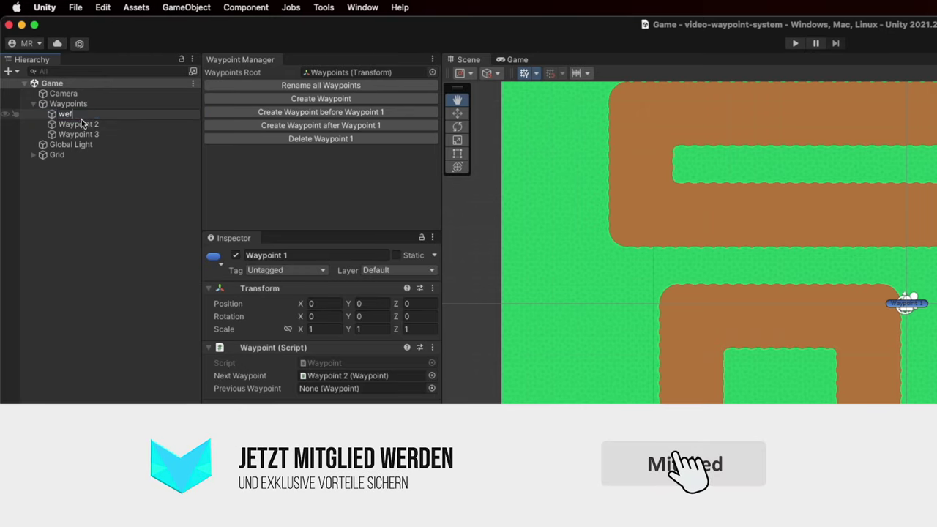
key("Down")
key("Return")
type("asd")
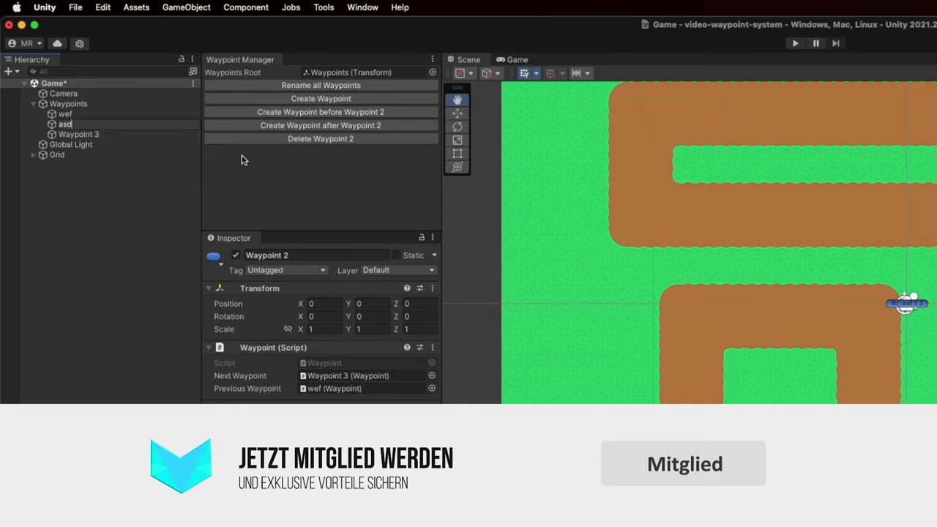
key("Return")
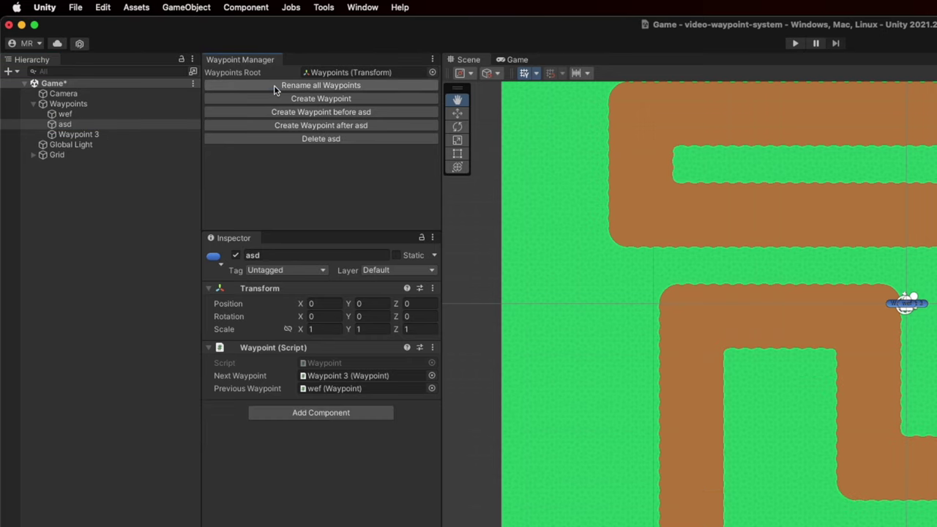
left_click(274, 85)
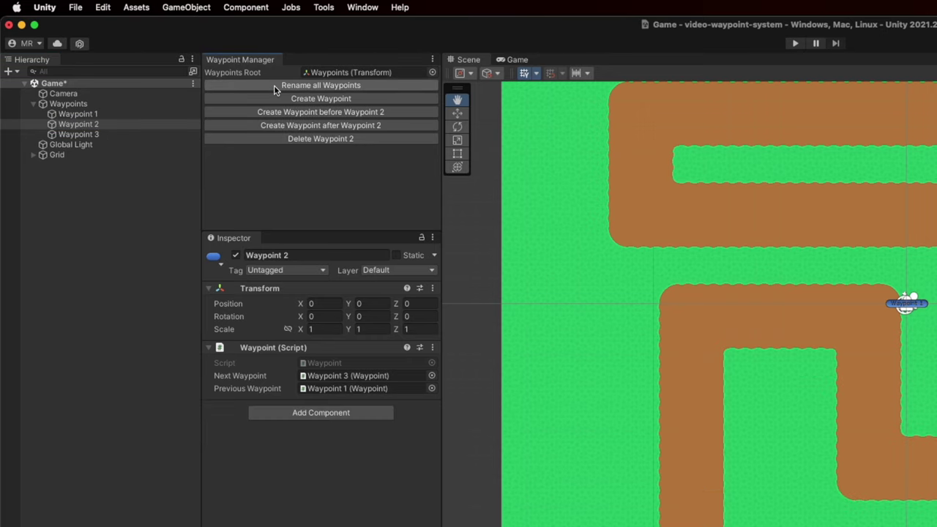
- Review Undo History and undo the latest Rename waypoint, restoring the names wef and asd
left_click(103, 7)
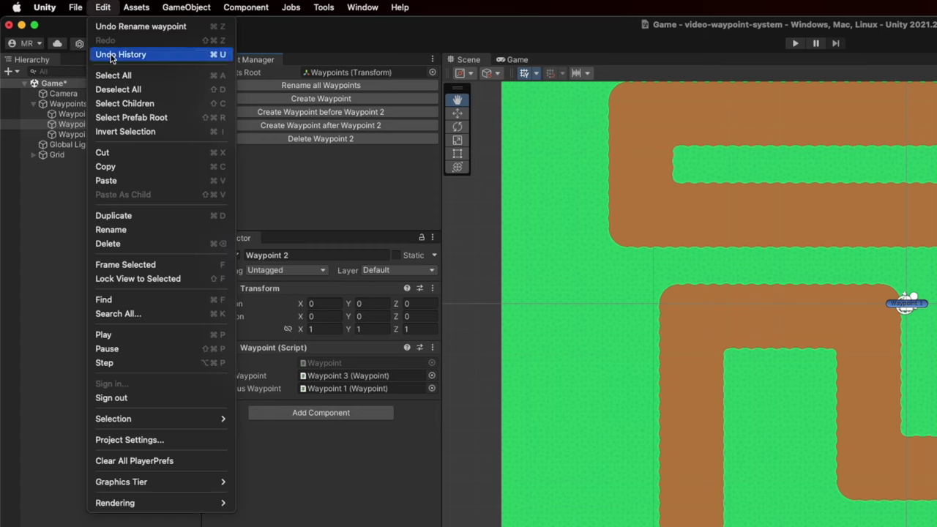
left_click(117, 56)
left_click(270, 202)
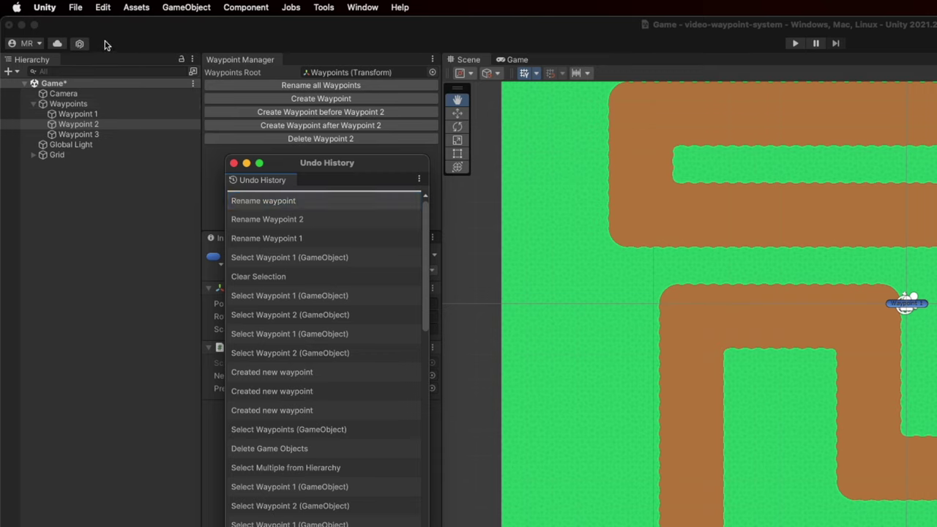
left_click(103, 8)
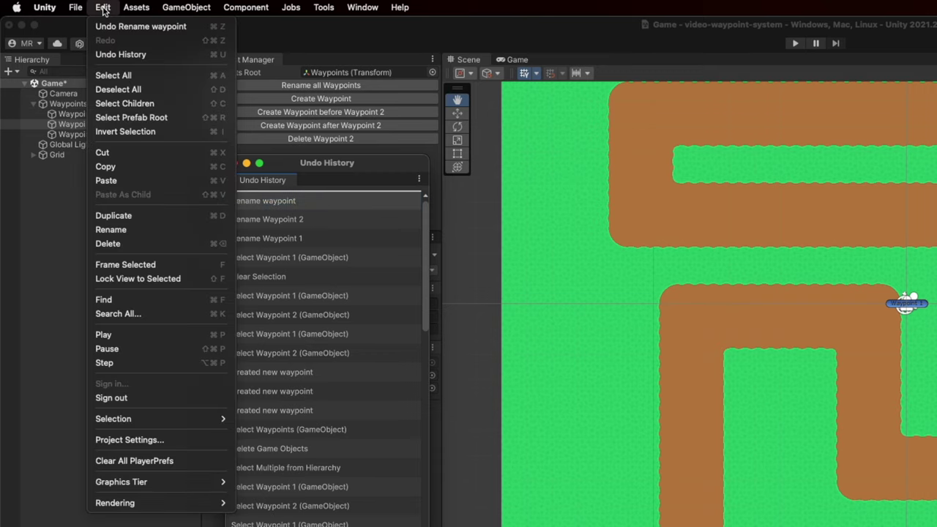
left_click(140, 27)
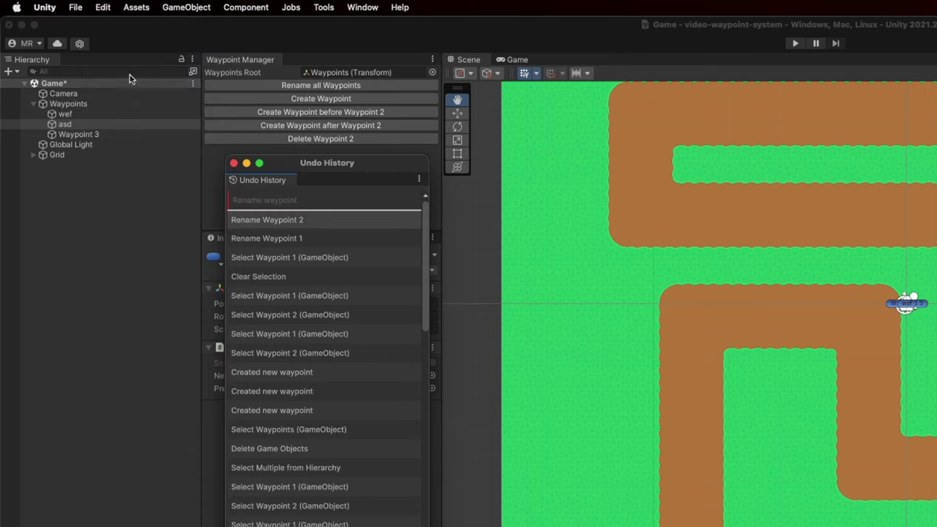
- Select wef, asd and Waypoint 3 together and delete them
left_click(83, 125)
left_click(98, 137, "shift")
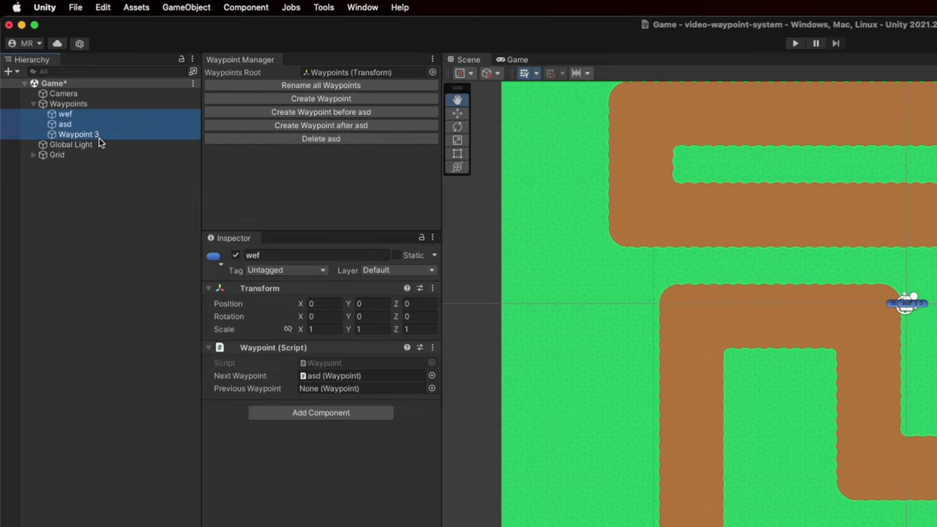
key("Delete")
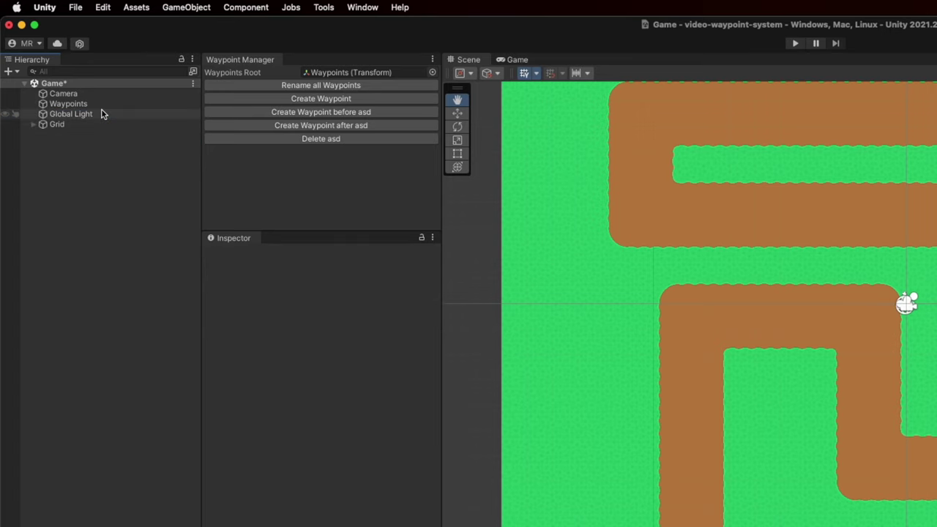
- Create three waypoints, then select Waypoint 2 and delete it
left_click(106, 104)
left_click(341, 101)
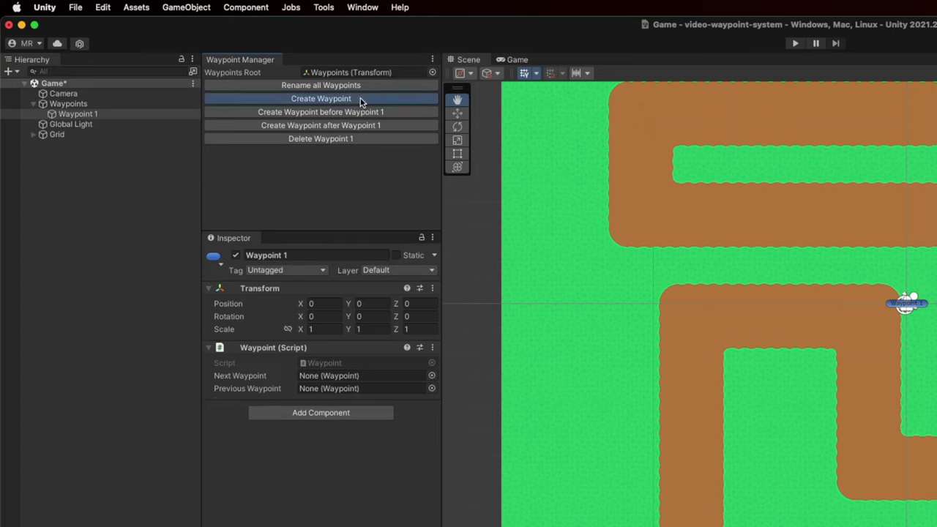
left_click(340, 100)
left_click(341, 101)
left_click(103, 126)
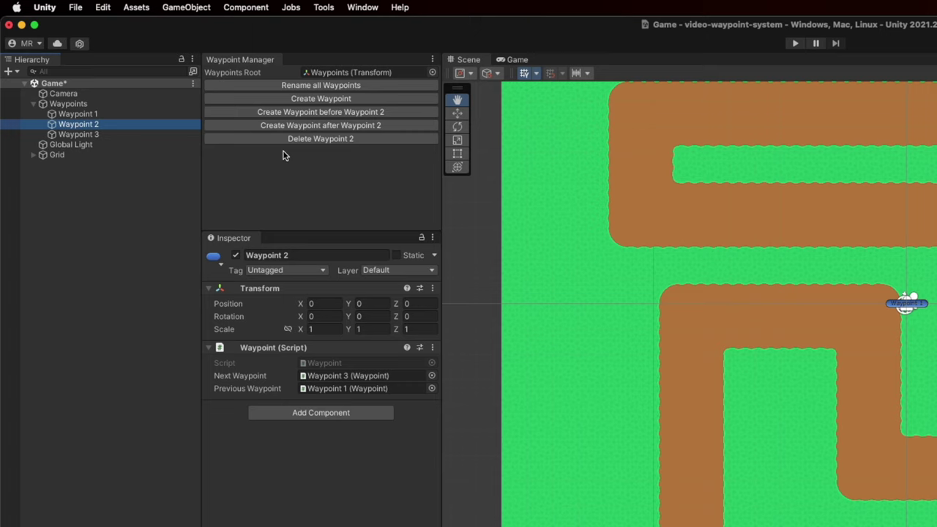
left_click(345, 139)
- Undo the Waypoint 2 deletion from the Edit menu, then delete Waypoint 2 again
left_click(104, 9)
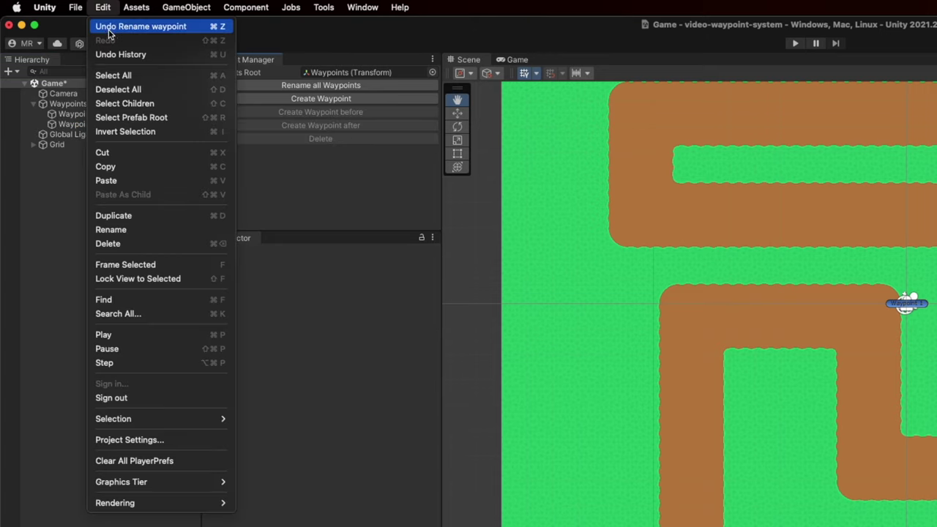
left_click(152, 27)
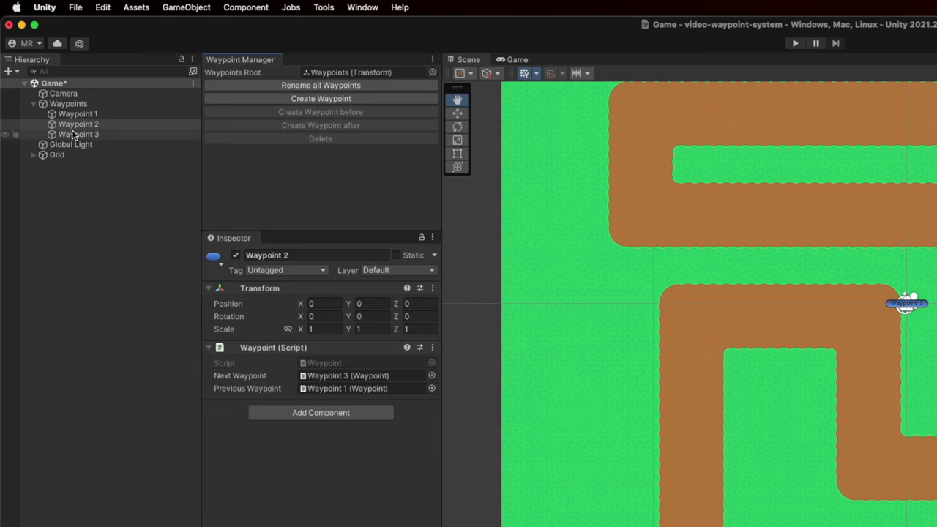
left_click(104, 134)
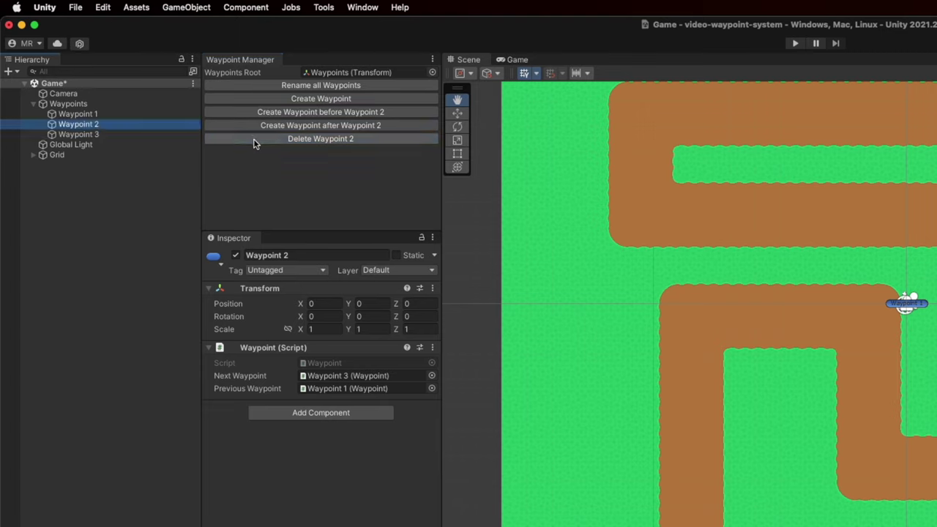
left_click(256, 140)
- Open Edit > Undo History and inspect the top Rename waypoint entry
left_click(103, 9)
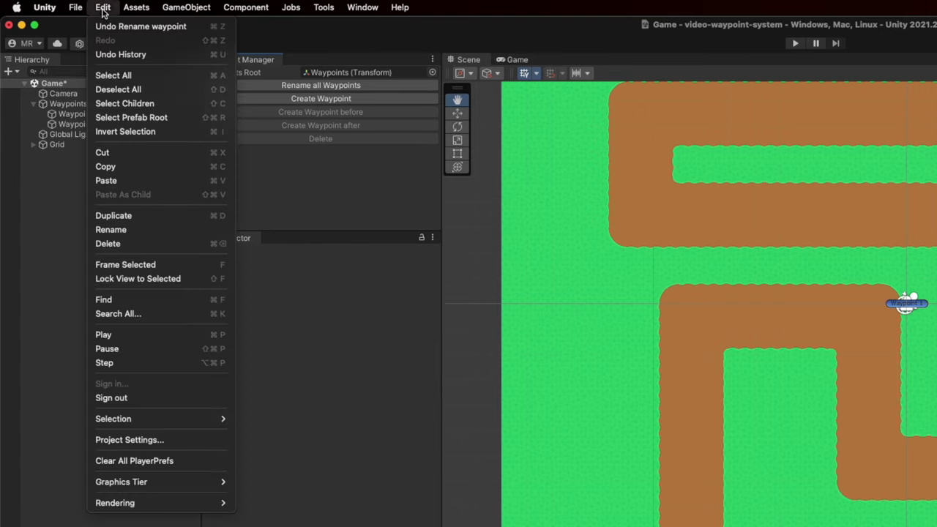
left_click(121, 56)
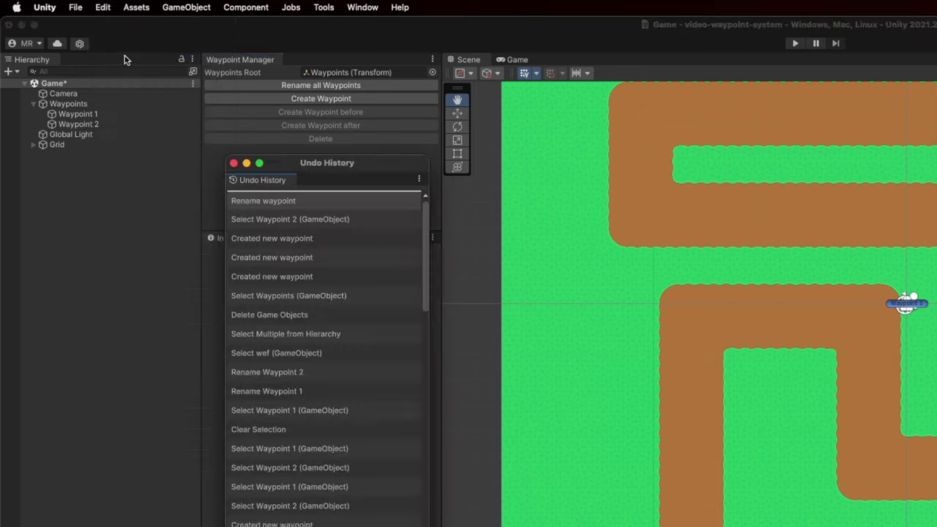
left_click(273, 206)
left_click(271, 209)
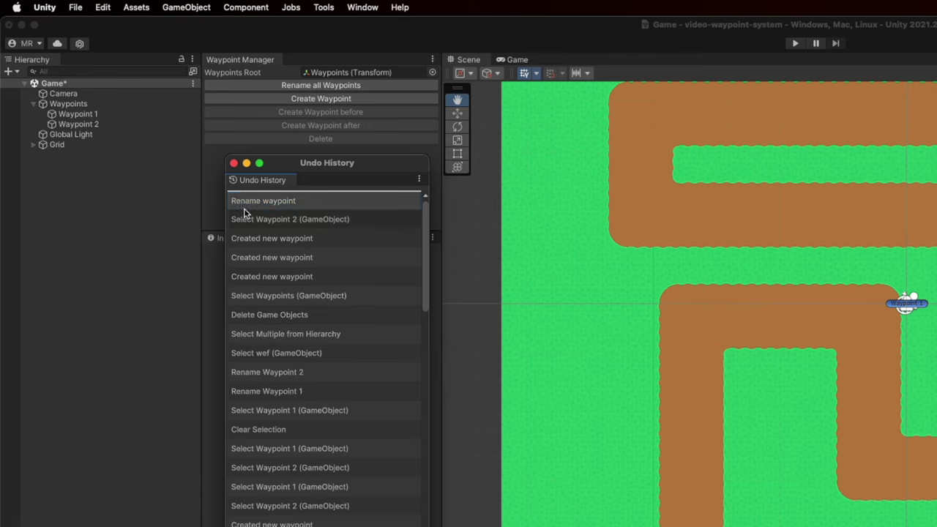
left_click(256, 208)
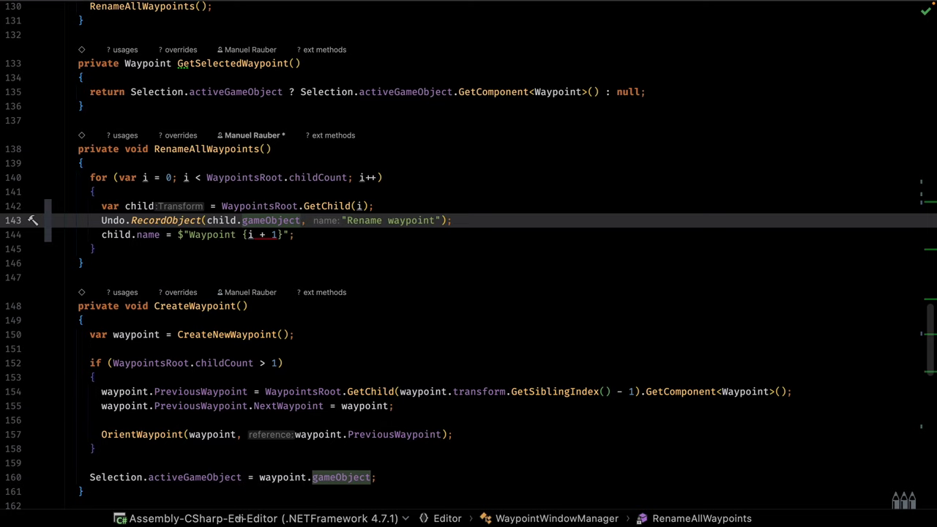
- Insert an Undo.SetCurrentGroupName call as the first line of DeleteWaypoint
scroll(134, 96, "up", 2)
scroll(134, 96, "up", 3)
scroll(134, 96, "up", 5)
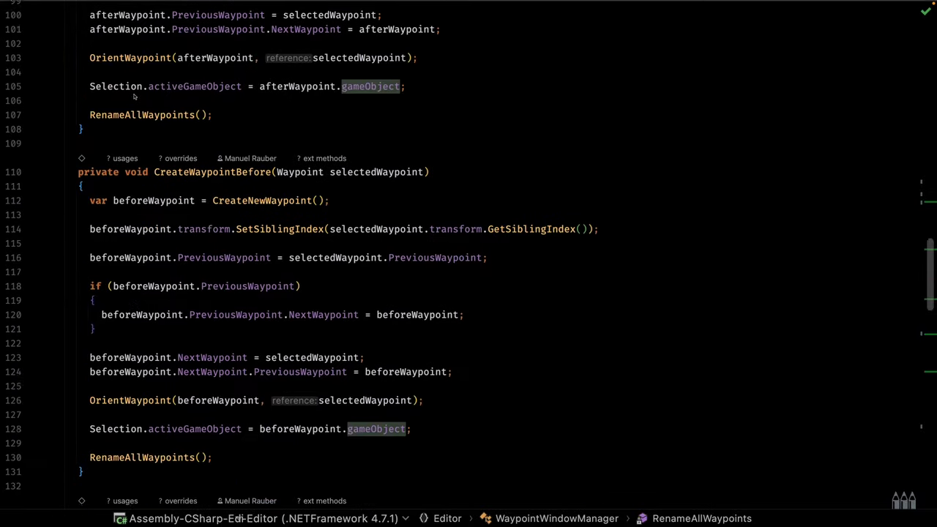
scroll(134, 96, "up", 3)
scroll(134, 96, "up", 3)
scroll(134, 96, "up", 3)
scroll(134, 96, "up", 3)
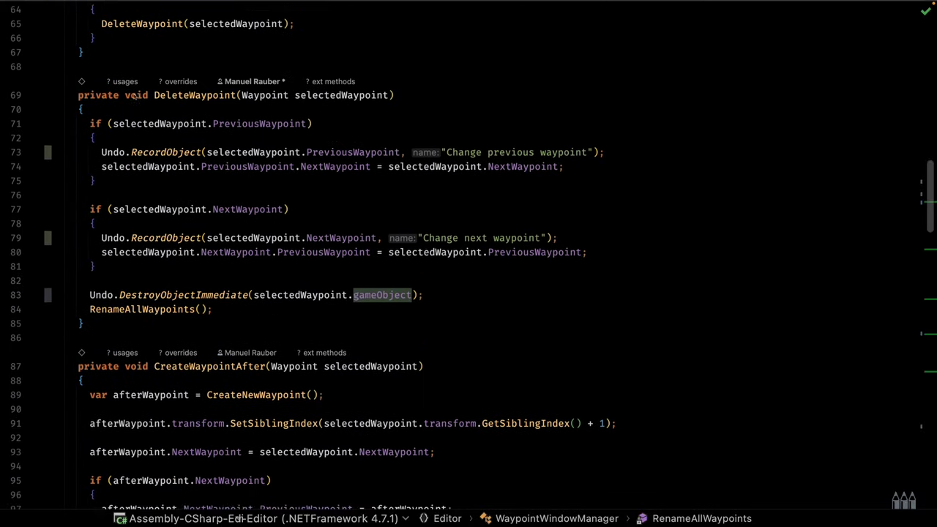
scroll(134, 96, "up", 1)
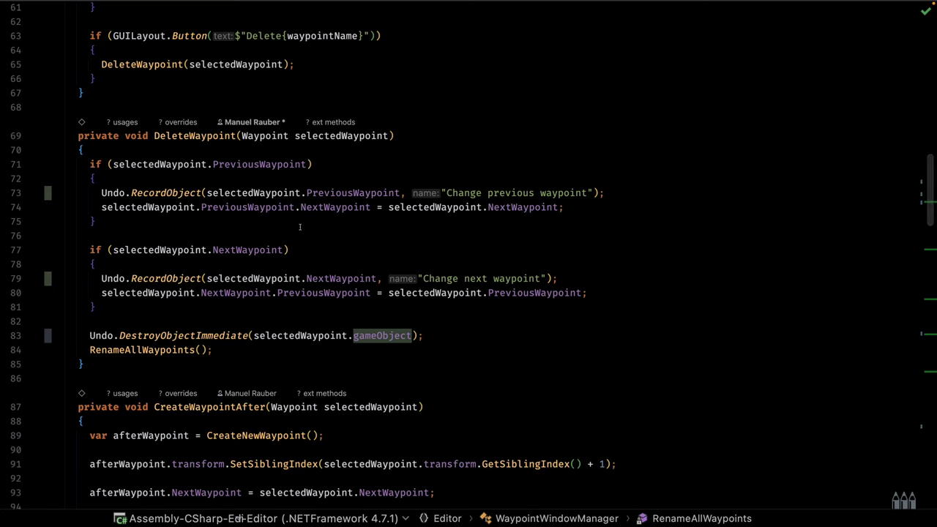
left_click(98, 154)
key("Return")
key("Return")
key("Up")
type("U")
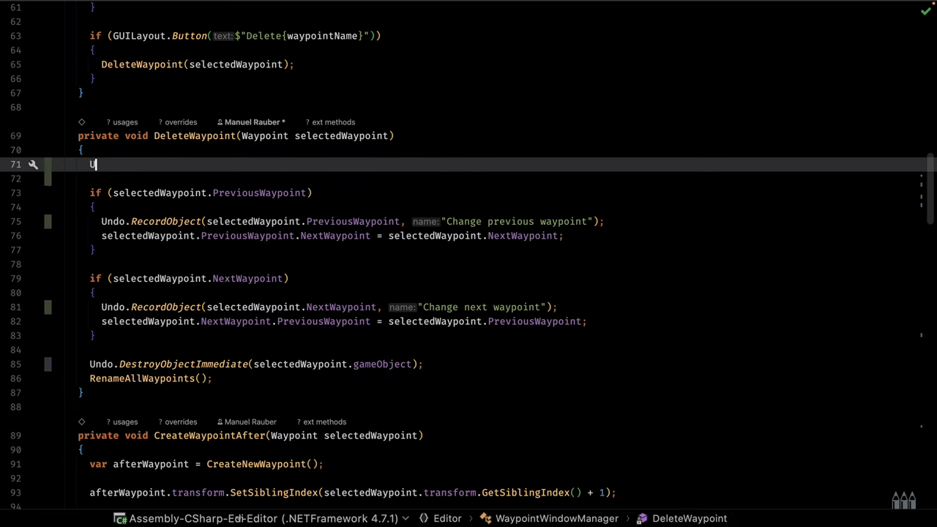
type("ndo.Set")
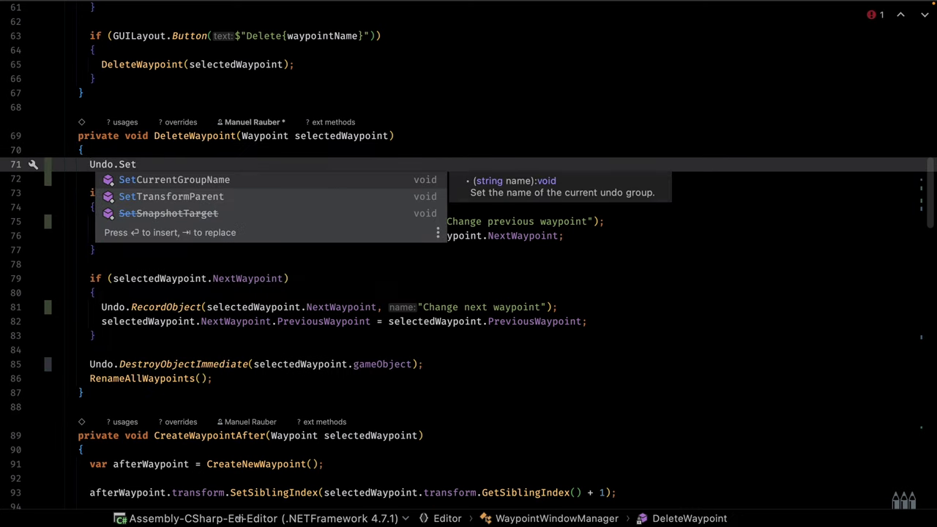
key("Return")
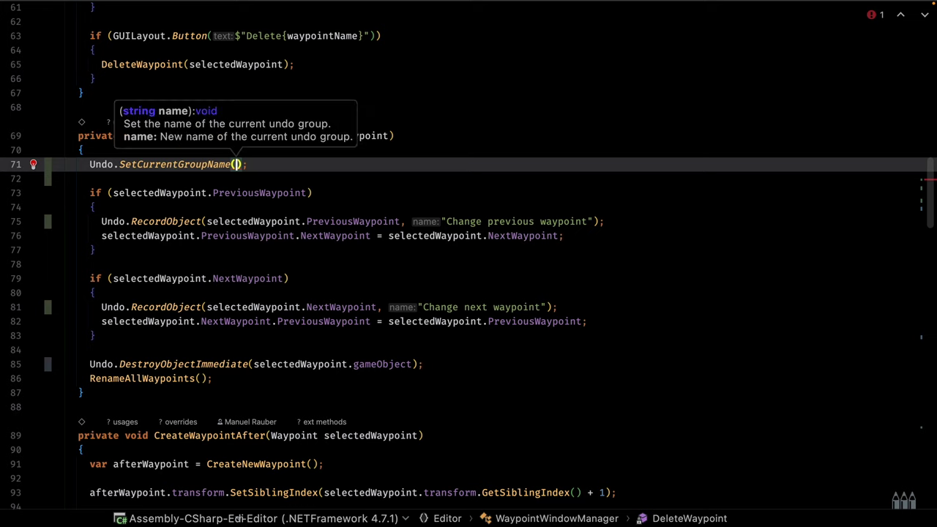
- Give it the interpolated name $"Delete Waypoint {selectedWaypoint.name}"
type("\"Delte")
key("BackSpace")
key("BackSpace")
key("BackSpace")
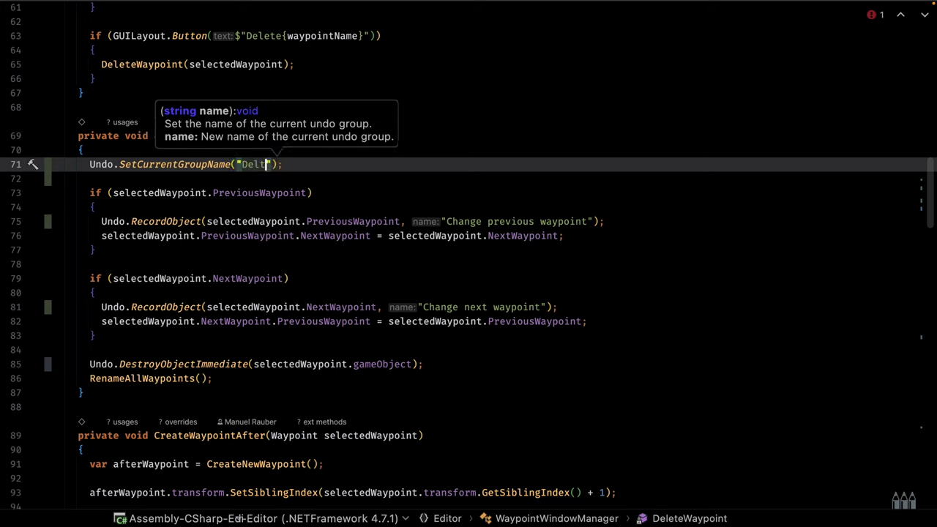
type("ete Waypoint")
key("Escape")
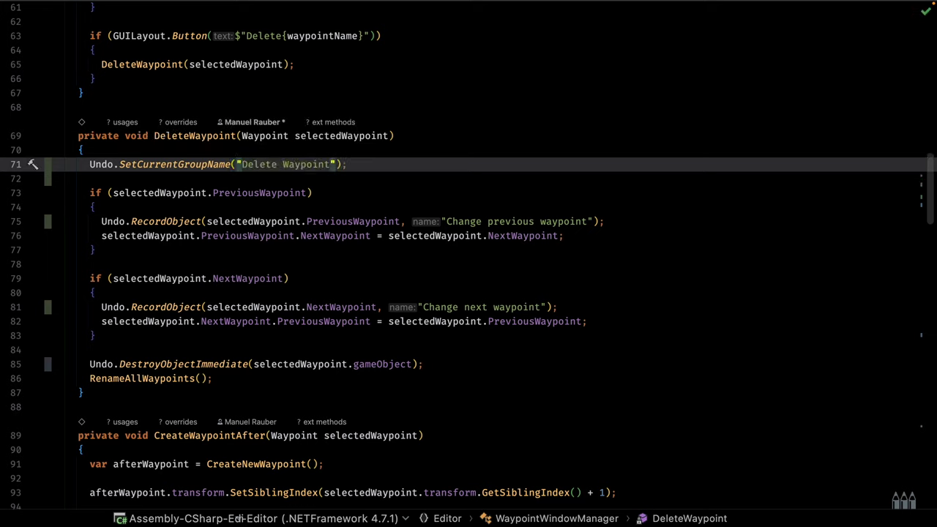
key("ctrl+Left")
key("ctrl+Left")
key("Left")
type("$")
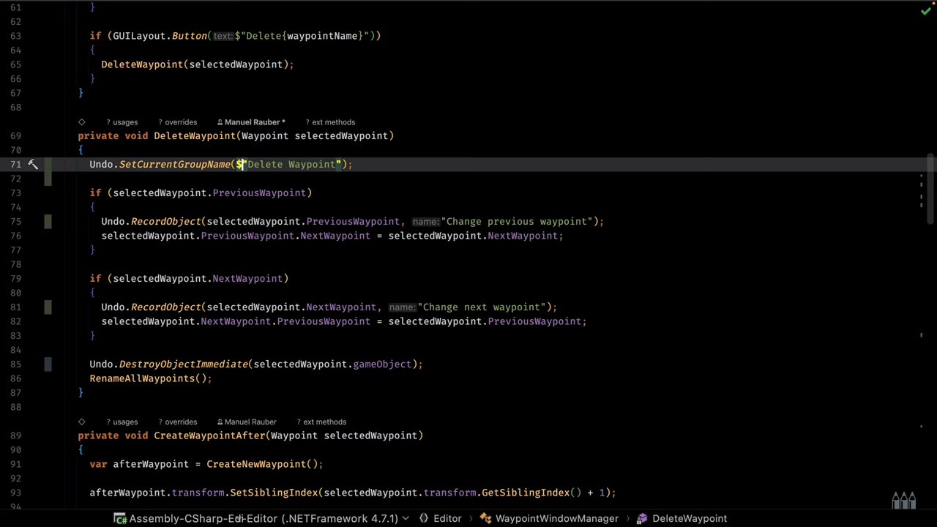
key("ctrl+Right")
key("ctrl+Right")
type("{se")
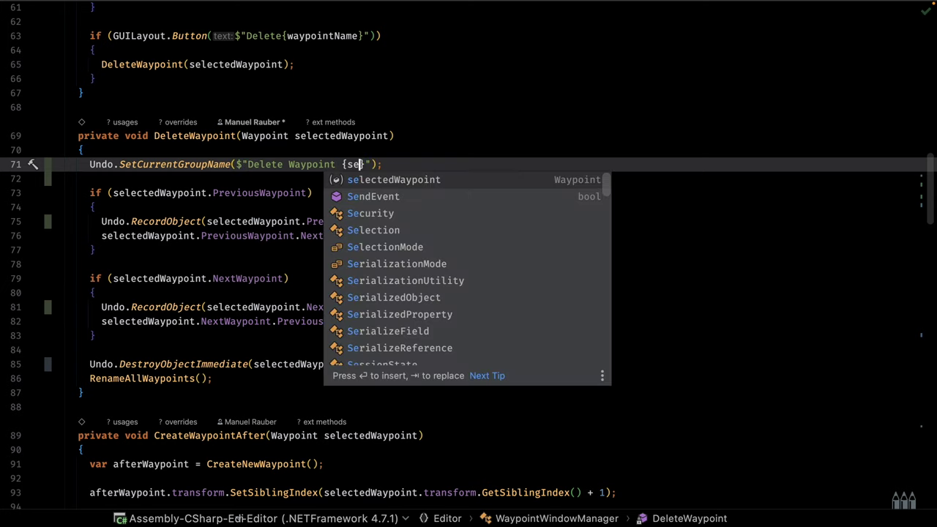
key("Return")
type(".na")
key("Return")
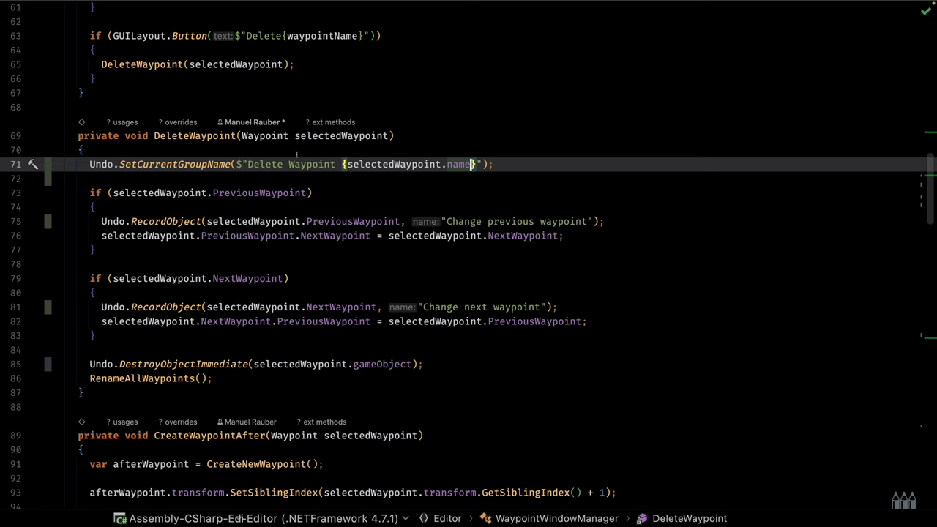
- Back in Unity, create three waypoints and delete Waypoint 3
left_click(436, 197)
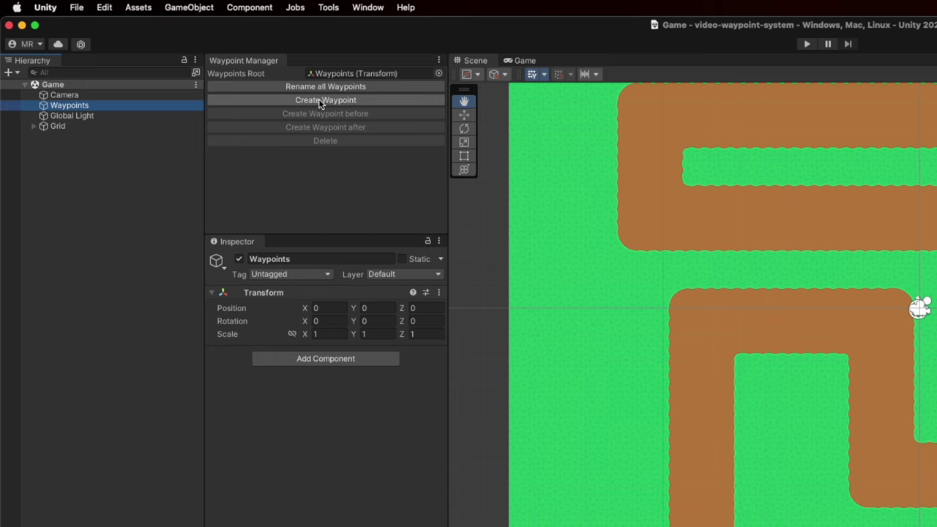
left_click(320, 100)
left_click(320, 101)
left_click(320, 101)
left_click(99, 126)
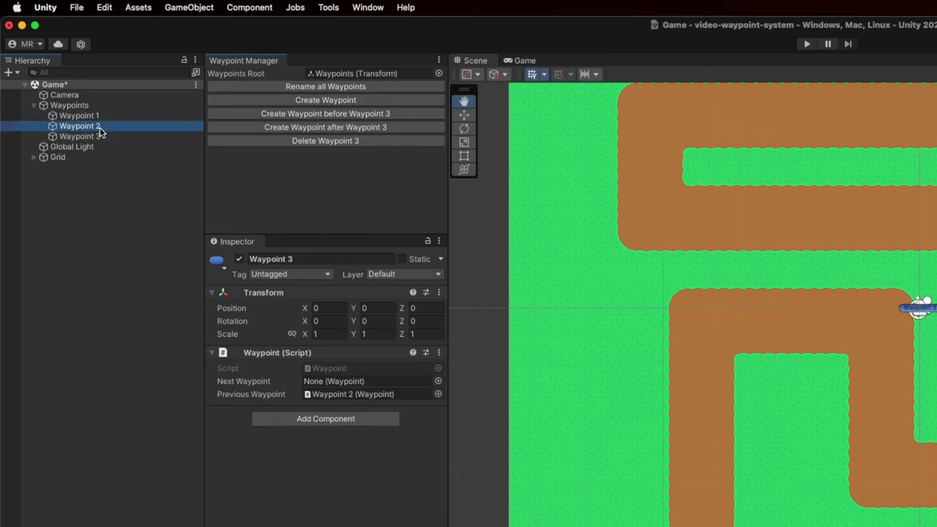
left_click(306, 142)
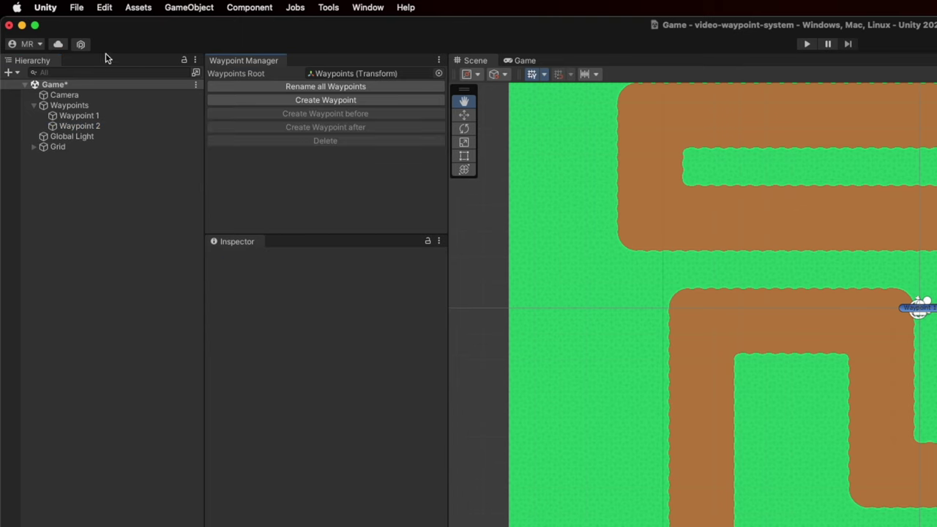
- In Undo History, inspect the named deletion entry and revert to before the deletion
left_click(106, 9)
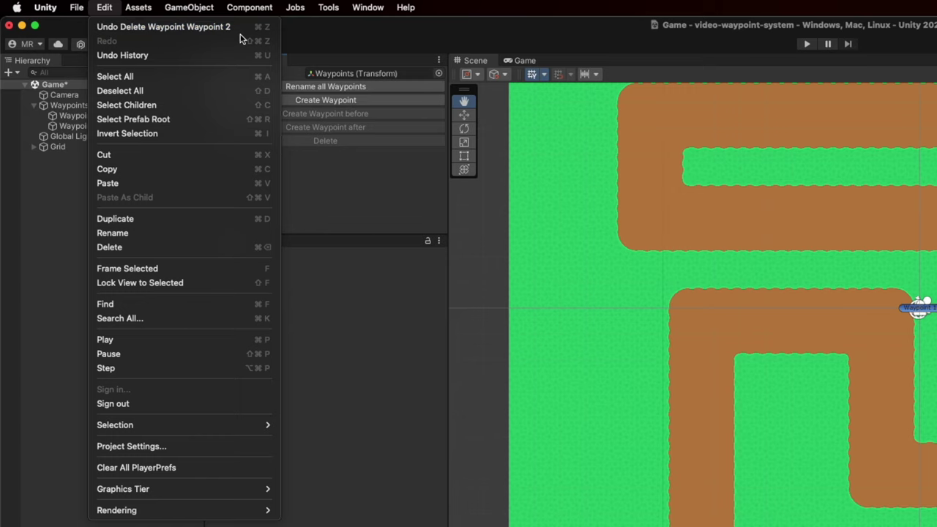
left_click(183, 56)
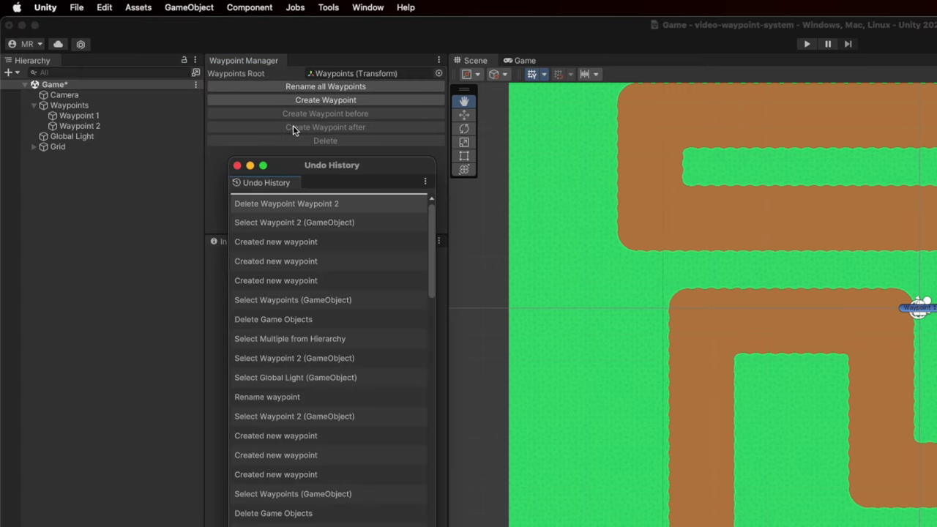
left_click(272, 208)
left_click(253, 209)
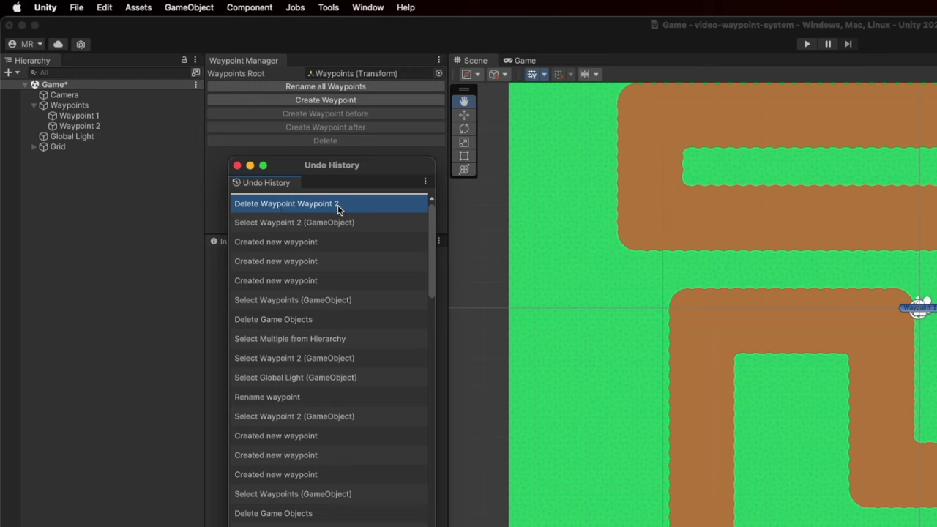
left_click(273, 225)
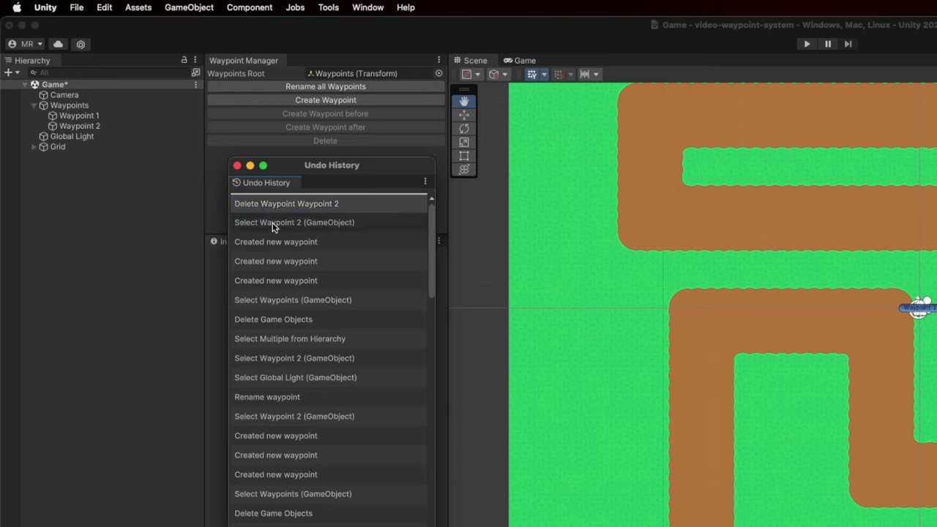
left_click(237, 166)
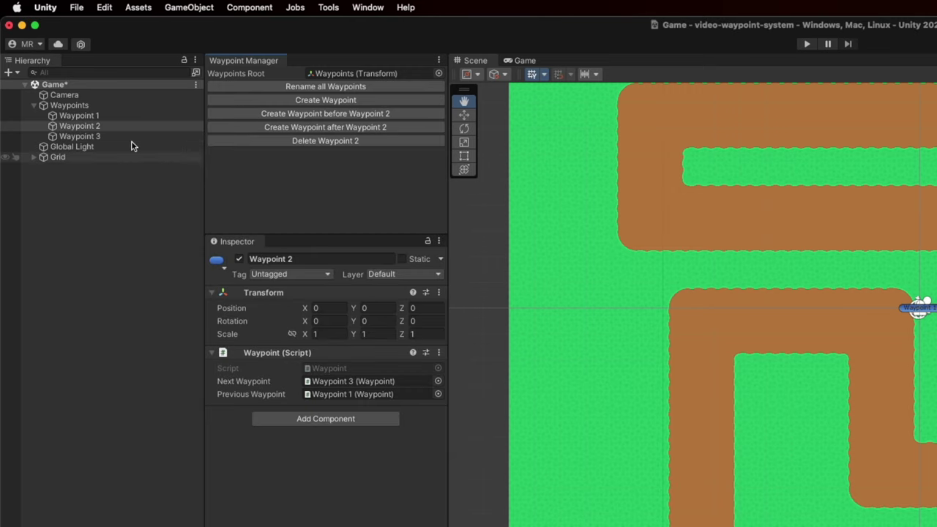
- Click through Waypoints 1–3 in the hierarchy, starting and cancelling a rename of Waypoint 2
left_click(111, 136)
left_click(115, 126)
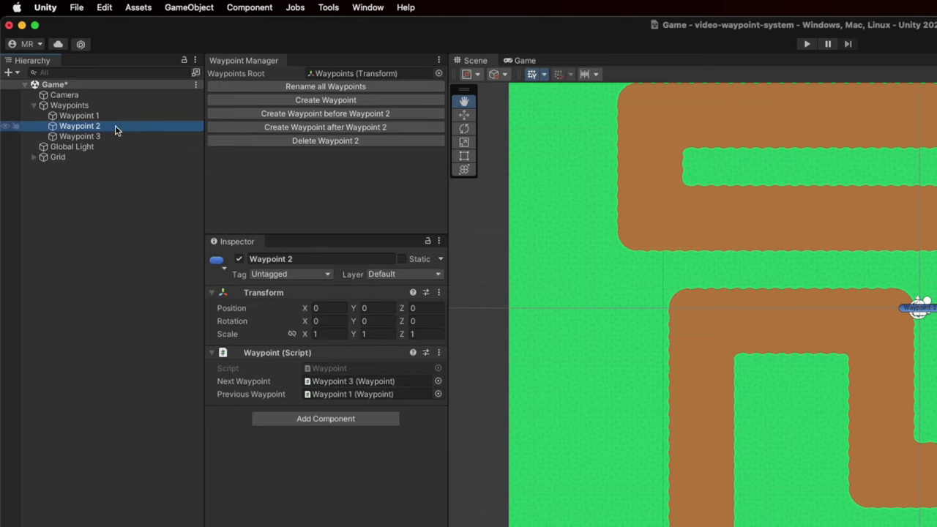
left_click(129, 115)
left_click(120, 126)
left_click(111, 136)
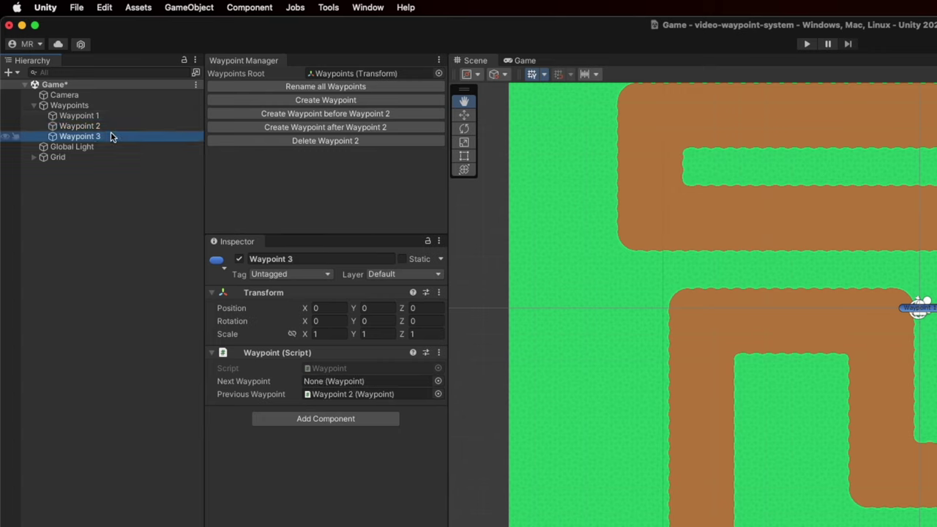
key("Up")
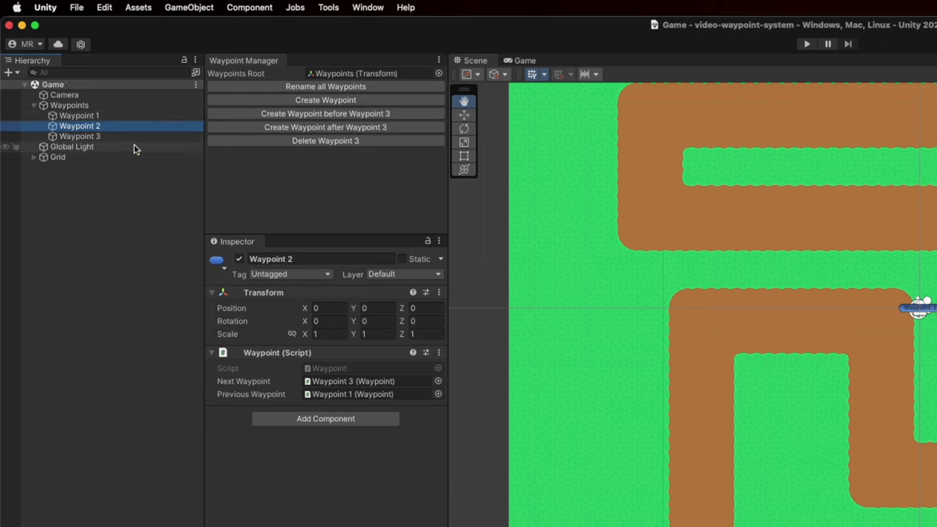
key("super+s")
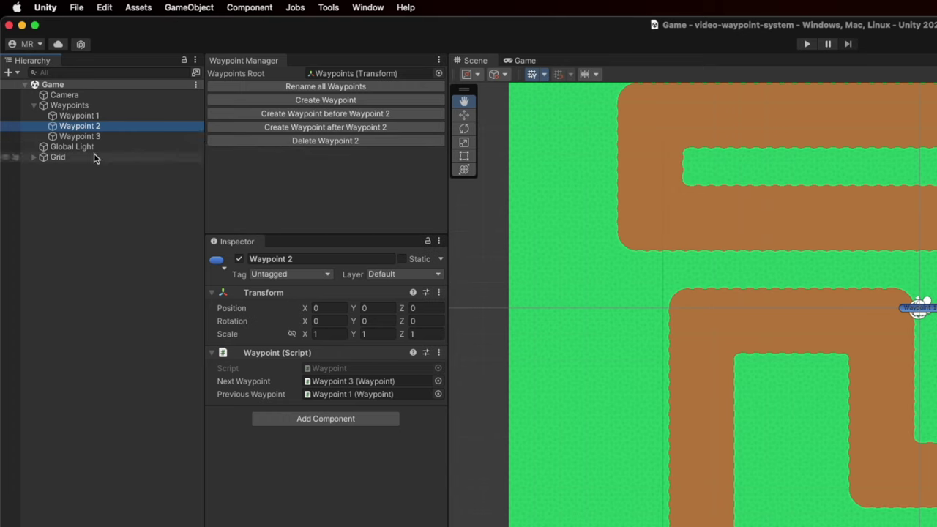
left_click(108, 129)
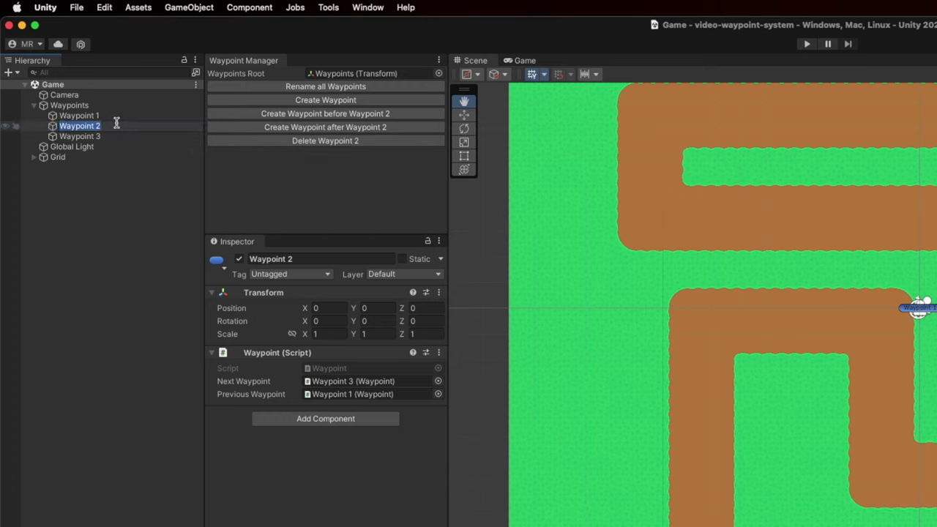
left_click(116, 120)
left_click(115, 127)
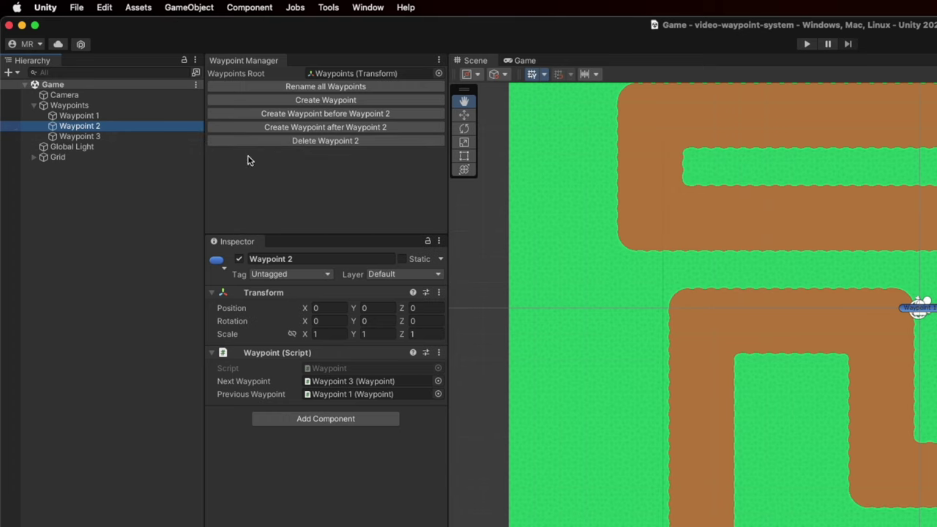
- Add a waypoint after Waypoint 2, check the next-waypoint links, and reopen Undo History
left_click(365, 129)
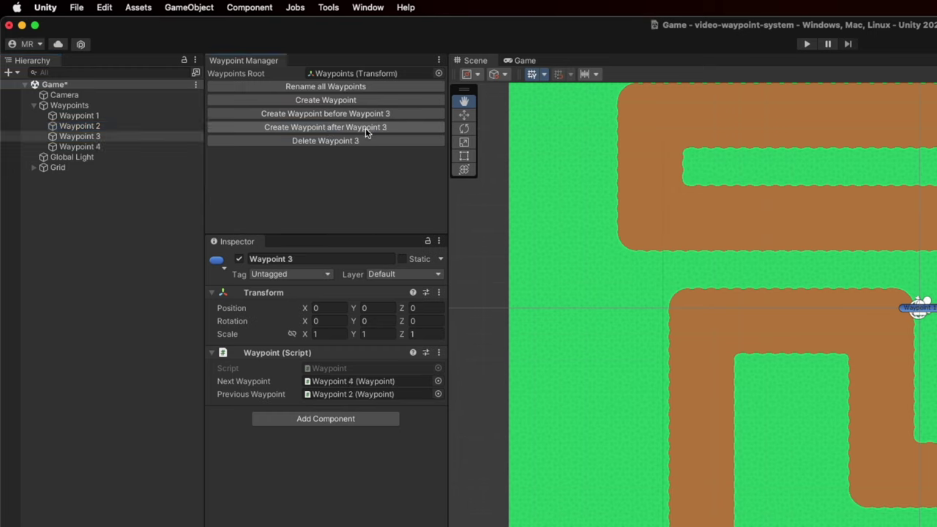
left_click(110, 126)
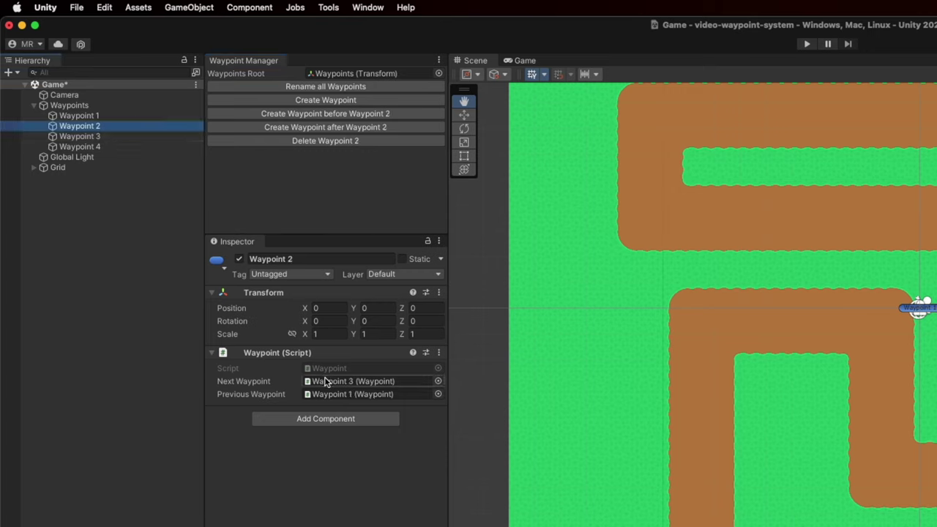
left_click(326, 381)
left_click(103, 137)
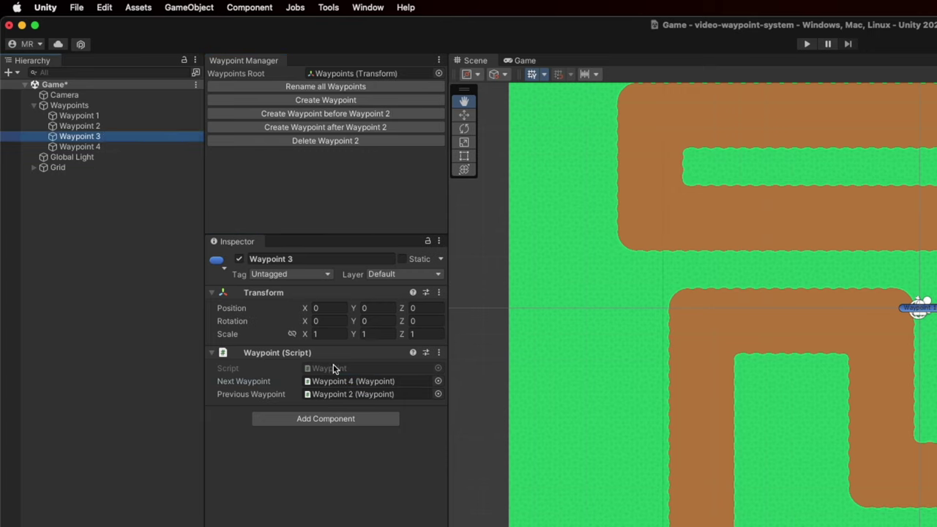
left_click(329, 382)
left_click(136, 139)
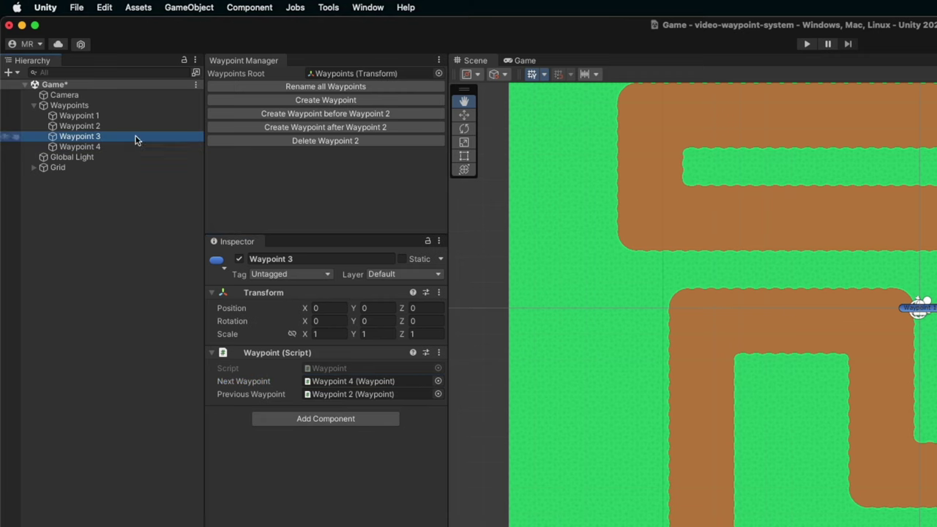
left_click(104, 7)
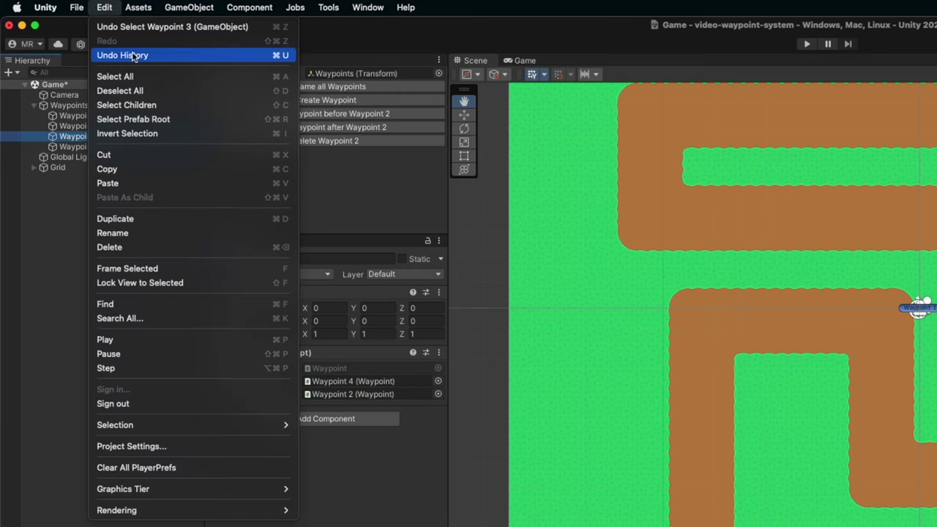
left_click(122, 54)
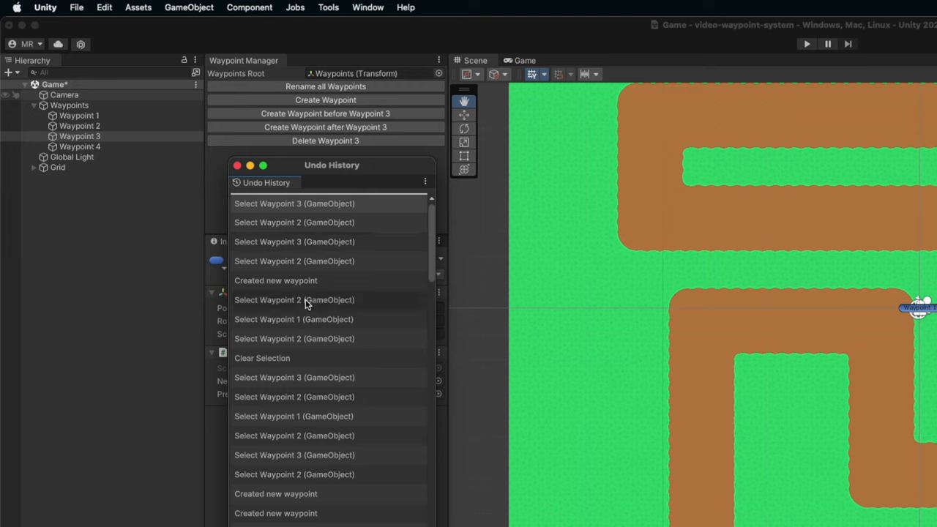
- Revert to the 'Select Waypoint 2 (GameObject)' entry, then select and delete Waypoint 3
left_click(308, 300)
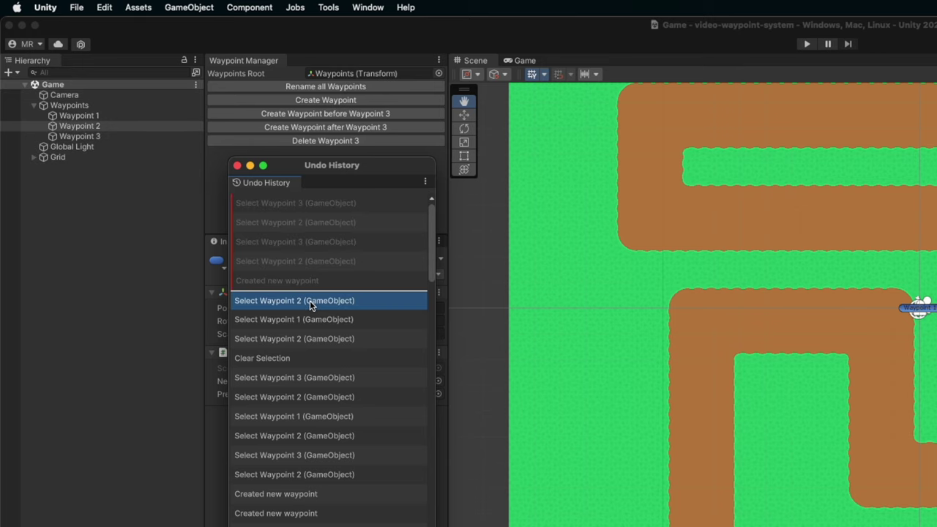
left_click(237, 166)
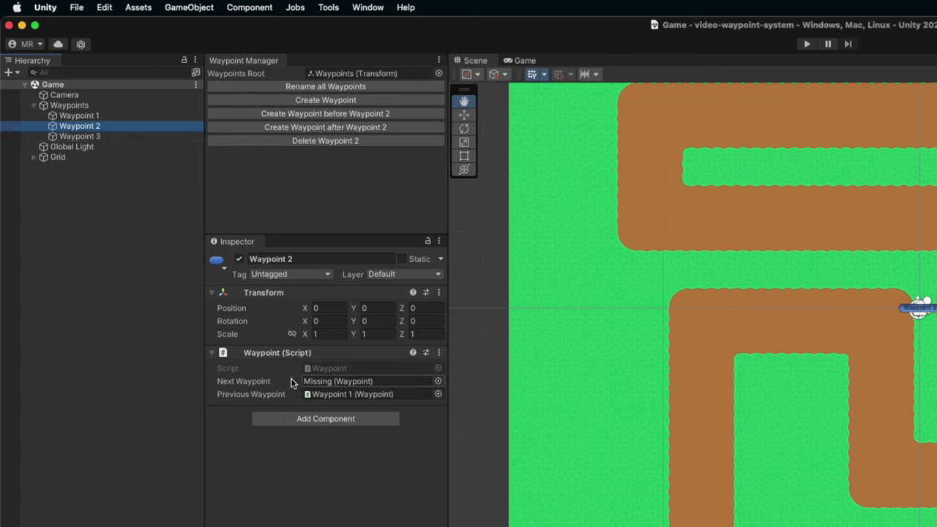
left_click(107, 137)
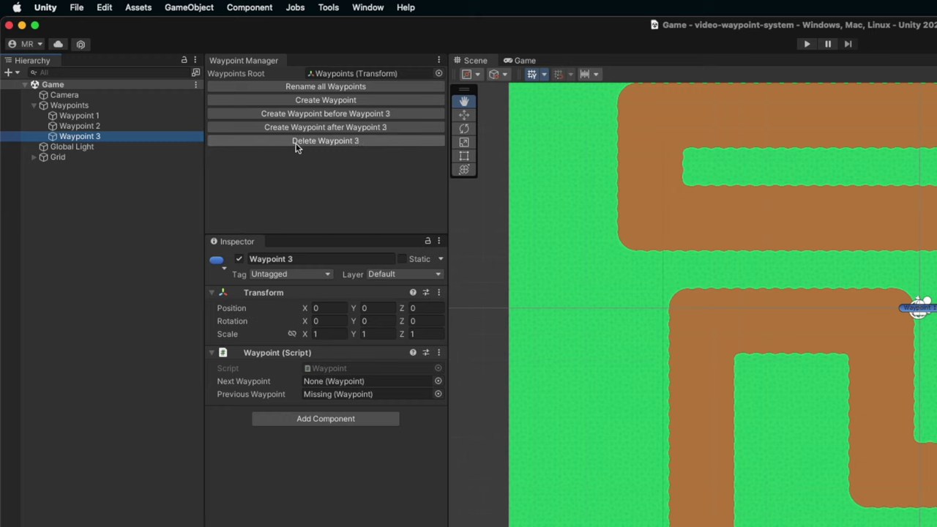
left_click(315, 147)
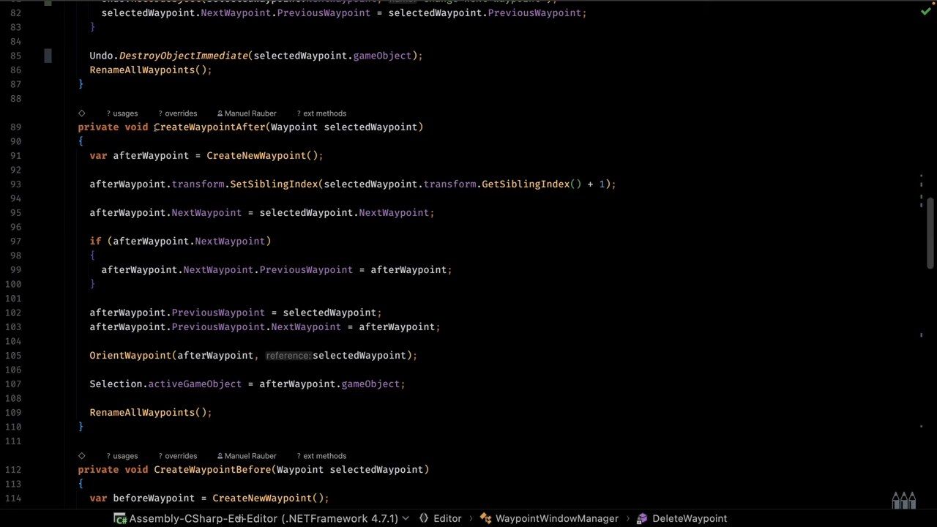
left_click_drag(154, 127, 268, 127)
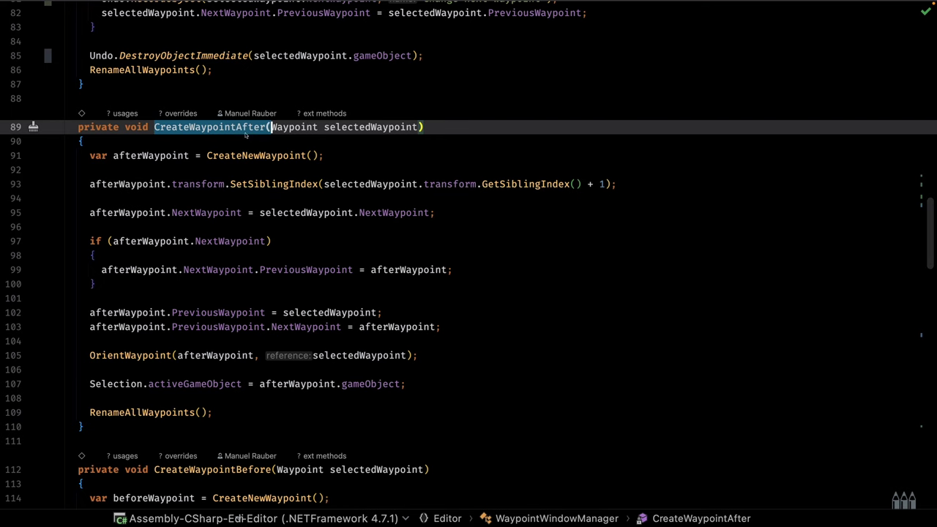
scroll(237, 150, "up", 1)
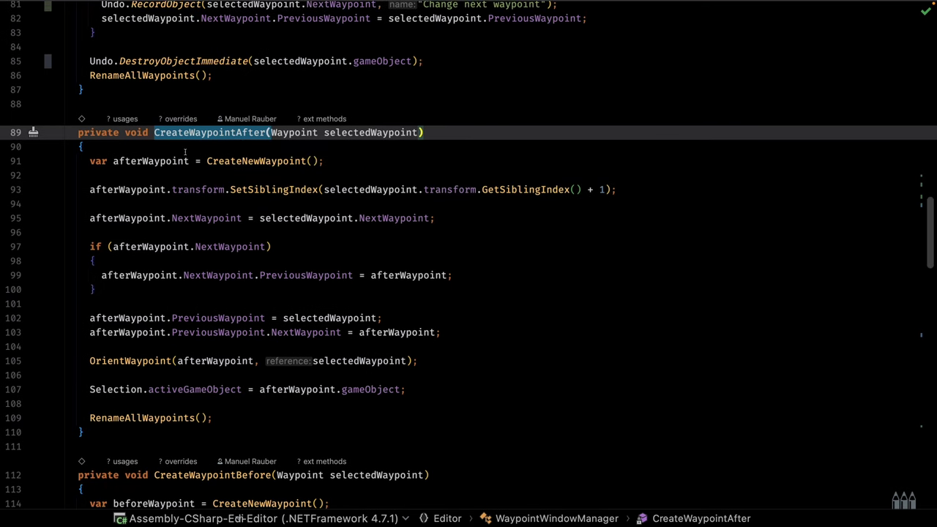
scroll(195, 476, "down", 3)
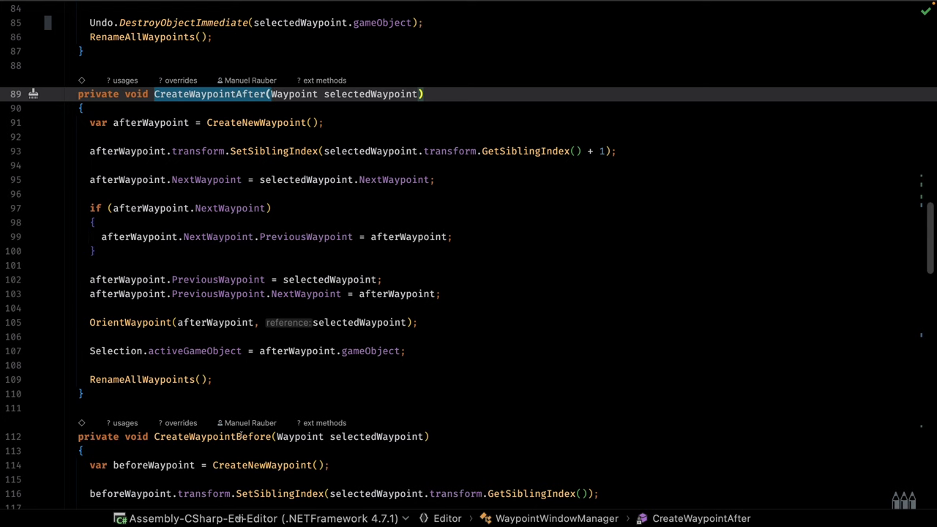
left_click(89, 122)
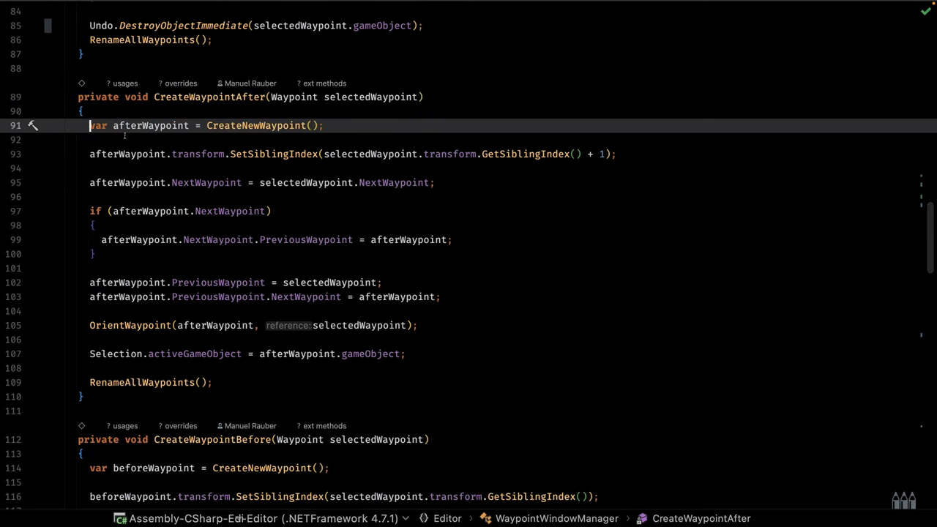
scroll(128, 132, "up", 1)
scroll(127, 132, "up", 5)
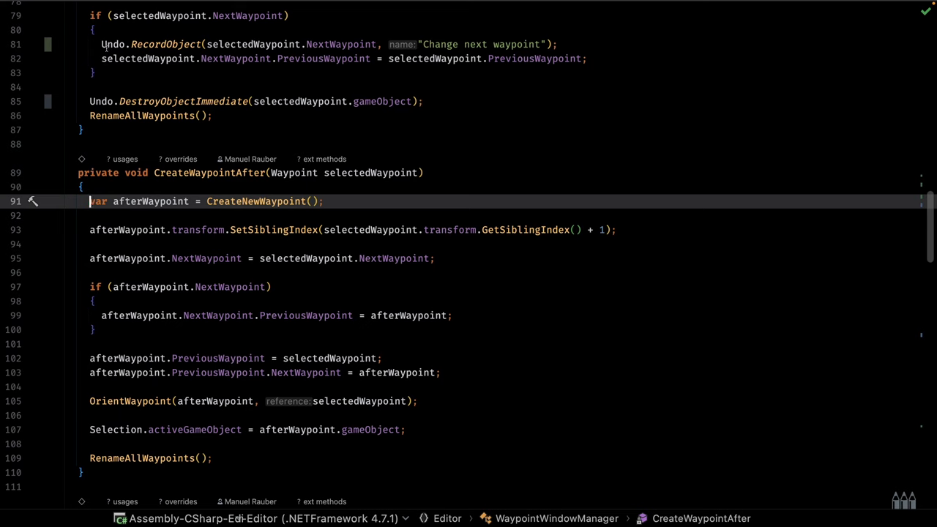
left_click_drag(101, 43, 378, 44)
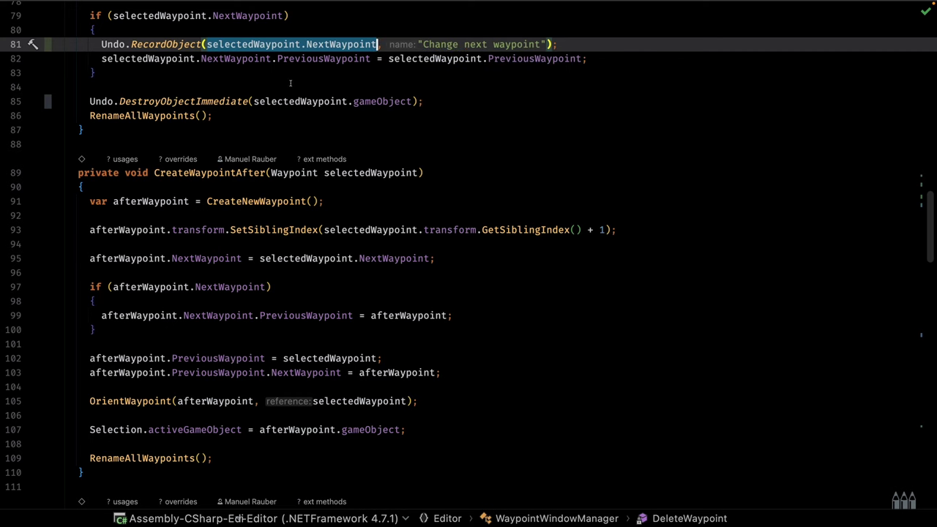
scroll(289, 83, "down", 3)
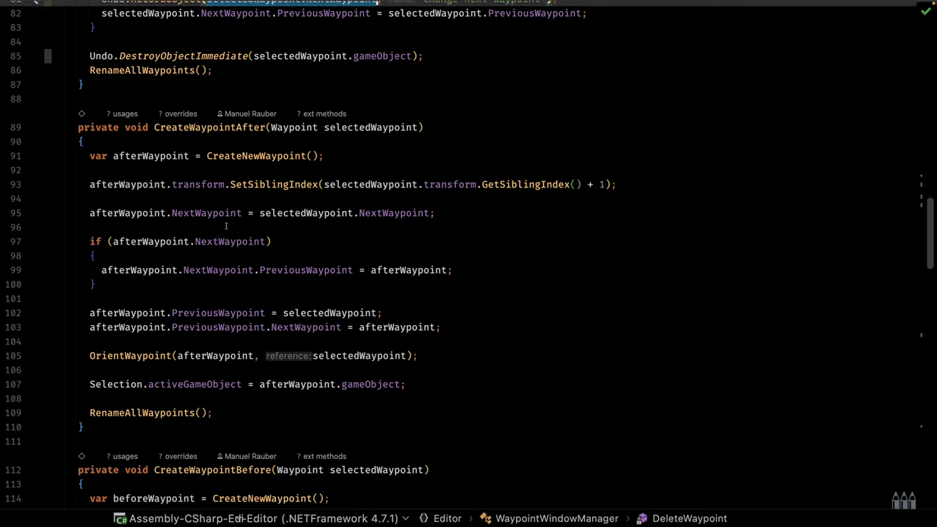
left_click(132, 219)
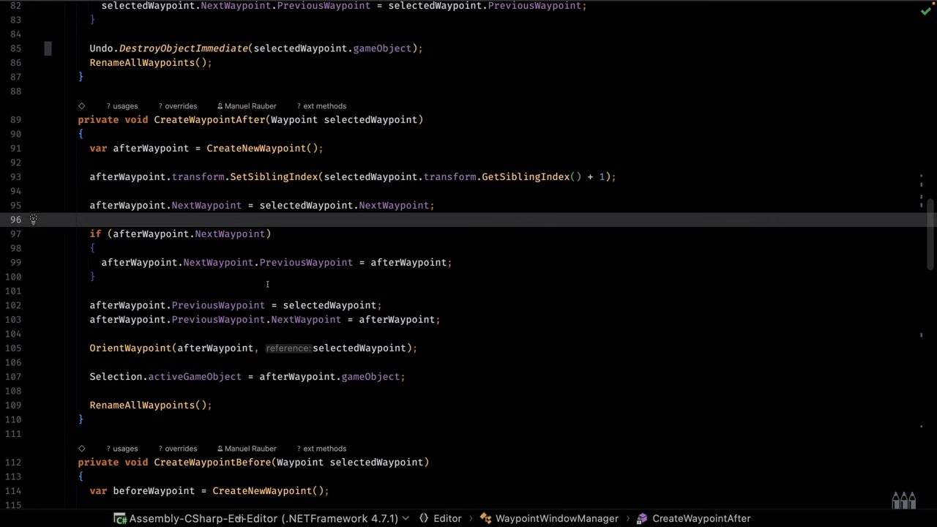
- Begin CreateWaypointAfter with Undo.RegisterCompleteObjectUndo recording selectedWaypoint
left_click(164, 133)
key("Return")
key("Return")
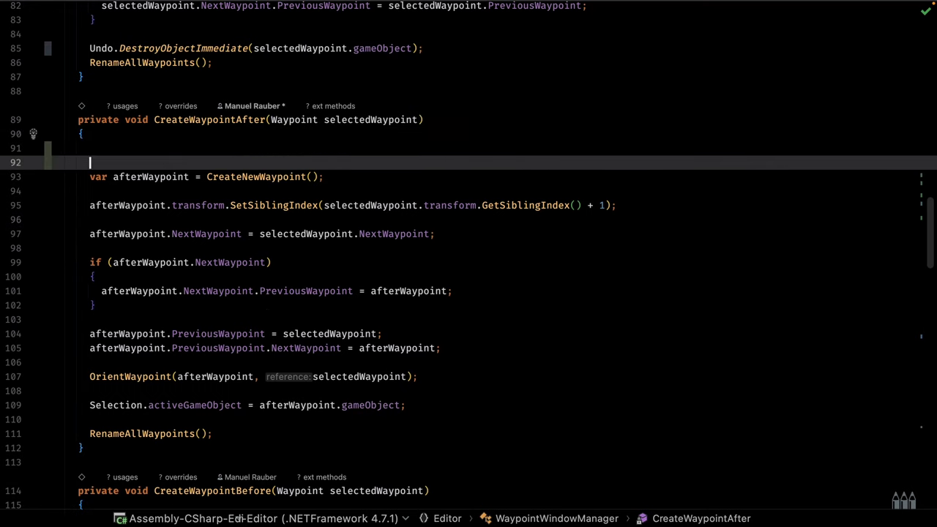
key("Up")
type("Undo.Re")
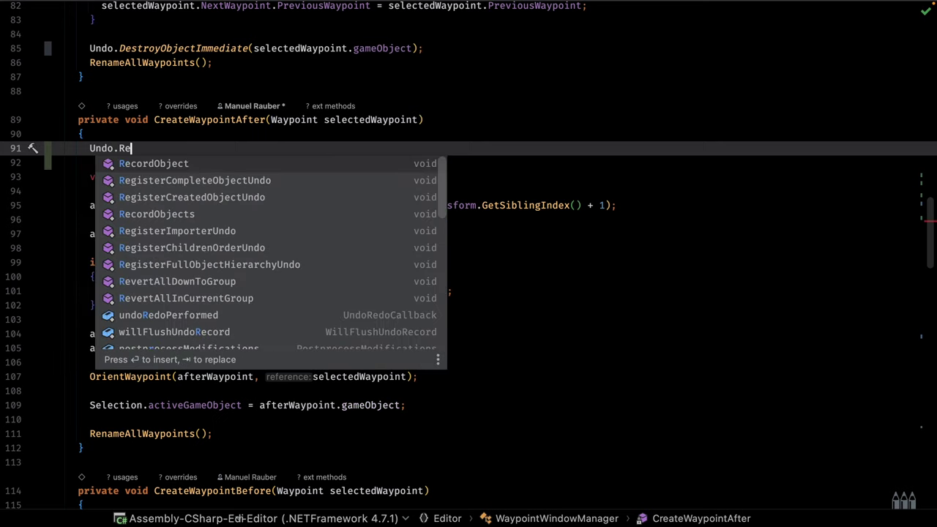
type("gisterCom")
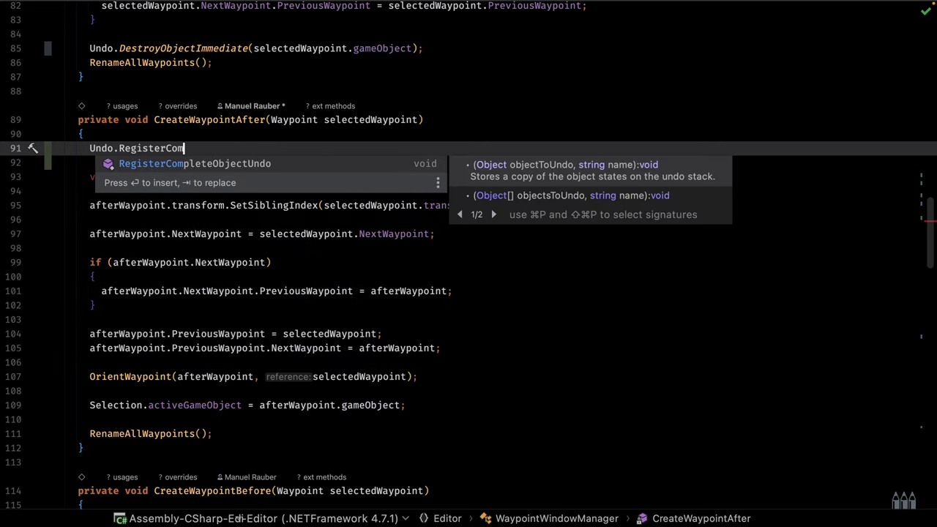
key("Return")
type("sel);")
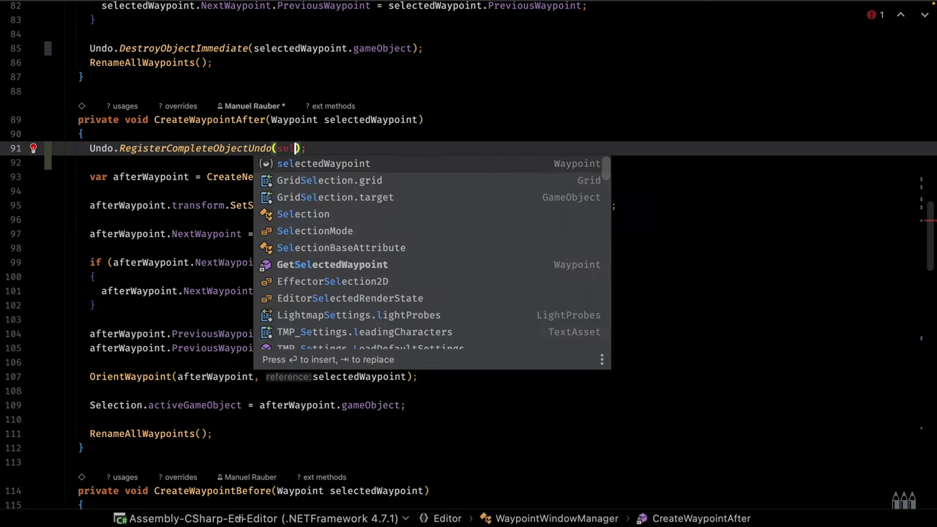
key("Return")
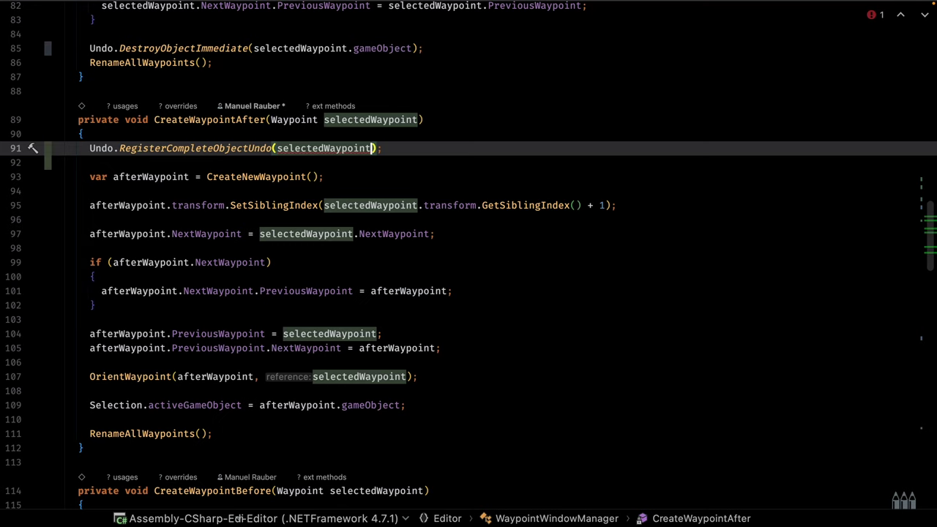
- Add the "Change waypoint" name argument, then highlight the lines changing neighbouring waypoints
key("alt+shift+Left")
key("alt+shift+Left")
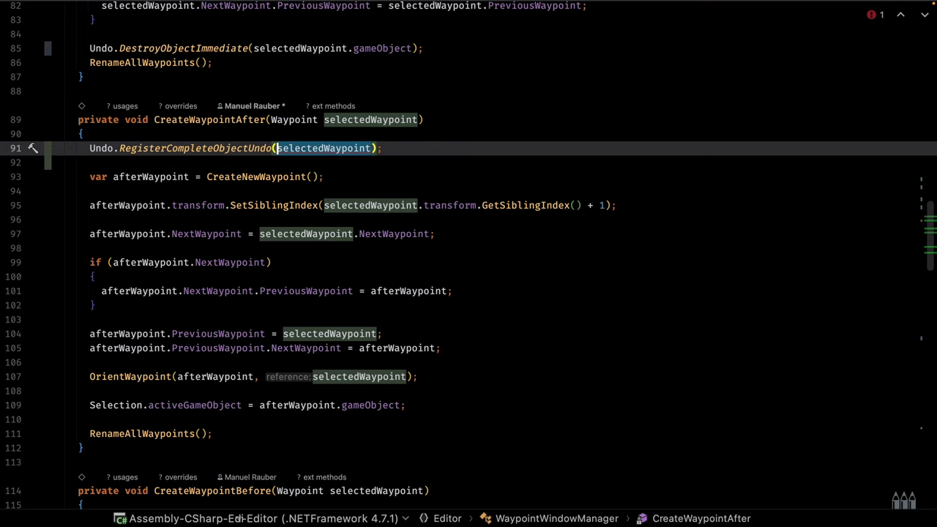
key("Right")
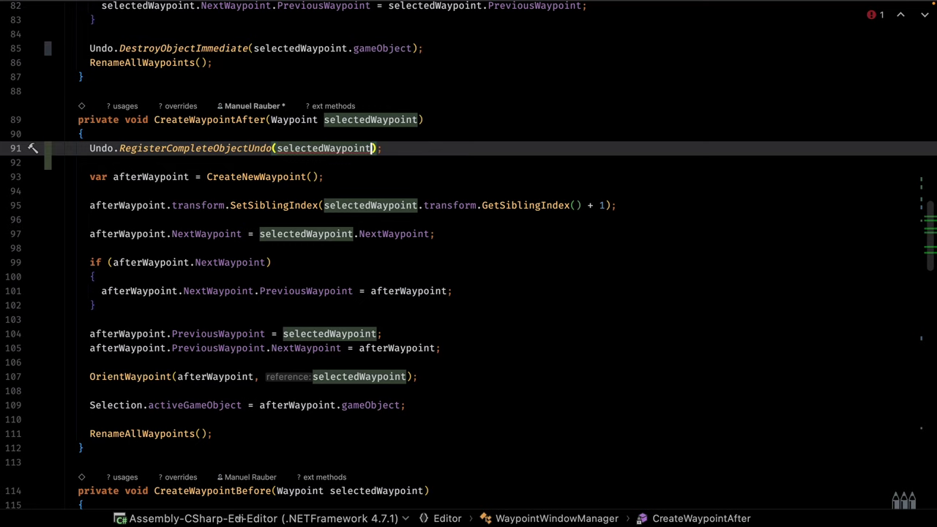
type(", \"")
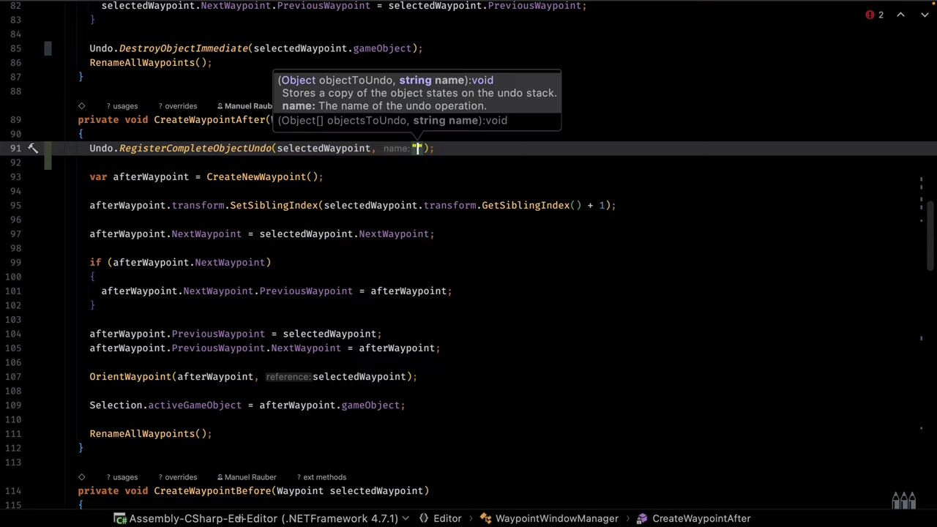
type("Change waypoin")
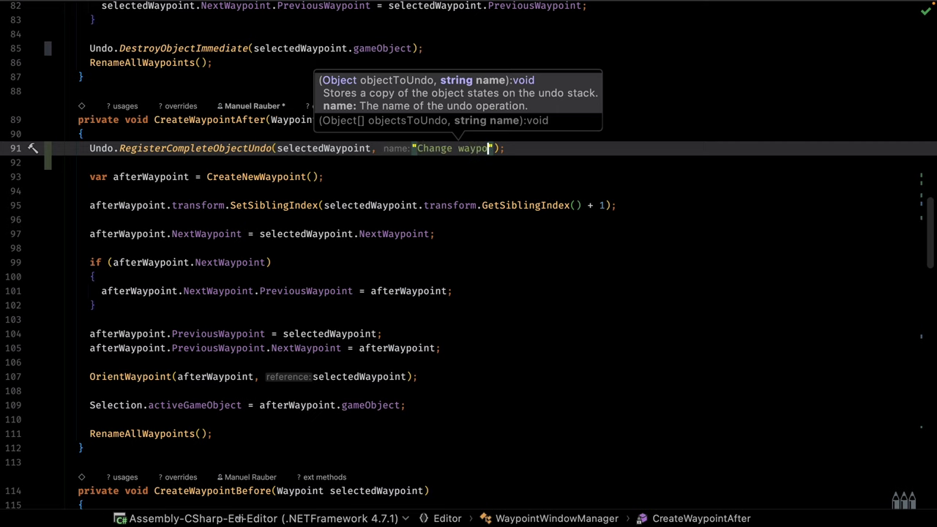
type("t")
scroll(529, 134, "down", 1)
left_click(529, 134)
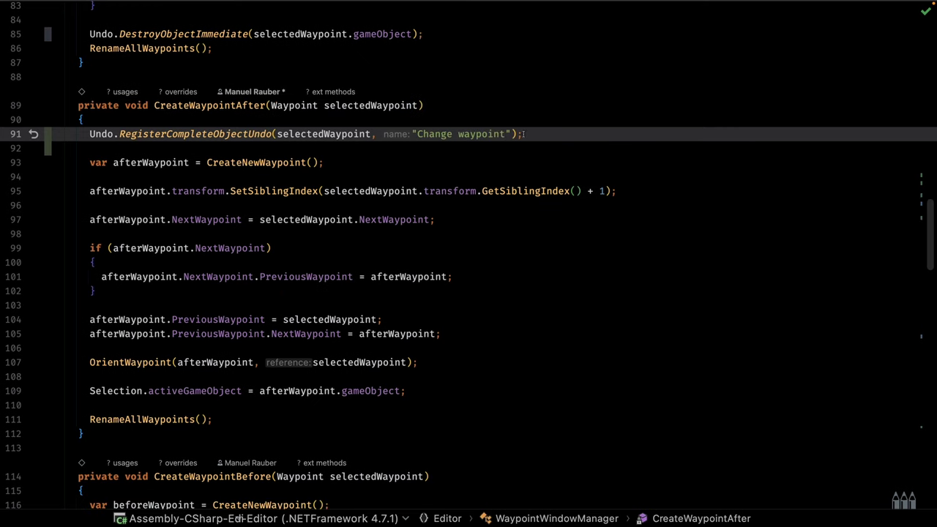
left_click_drag(277, 134, 372, 134)
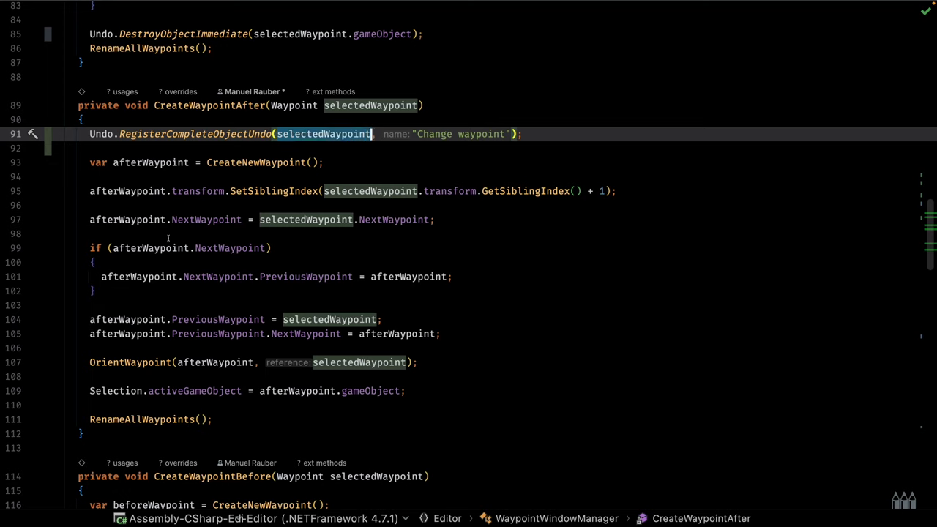
left_click_drag(129, 220, 208, 334)
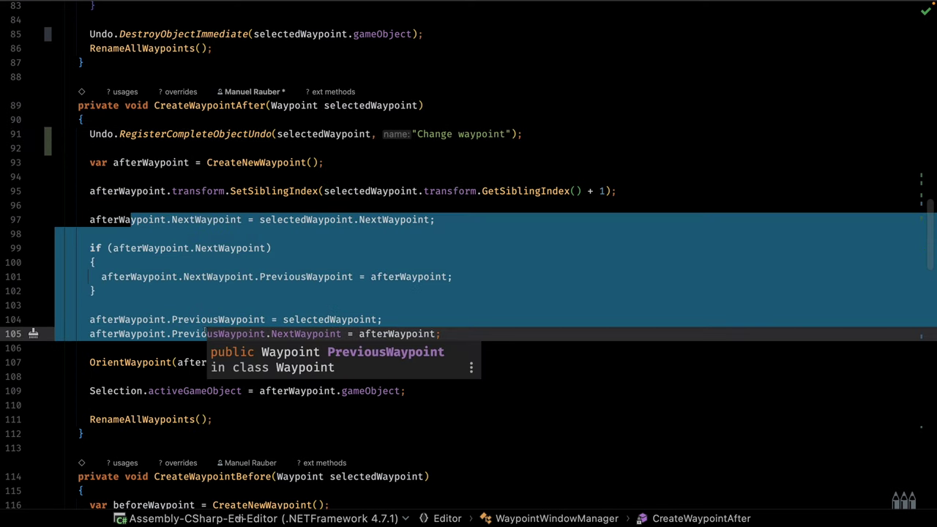
- Duplicate the undo registration line and change its target to selectedWaypoint.NextWaypoint
left_click(91, 149)
left_click_drag(154, 133, 329, 133)
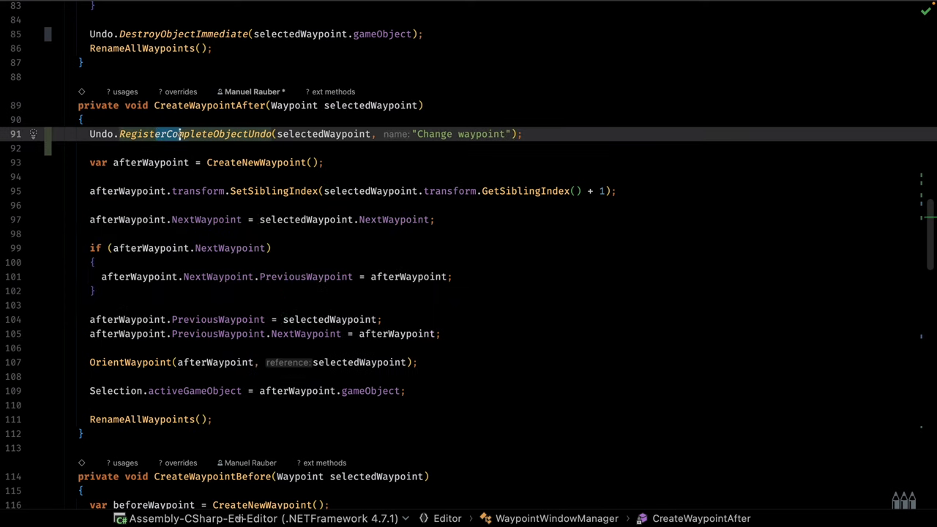
left_click(316, 148)
left_click(298, 134)
key("ctrl+d")
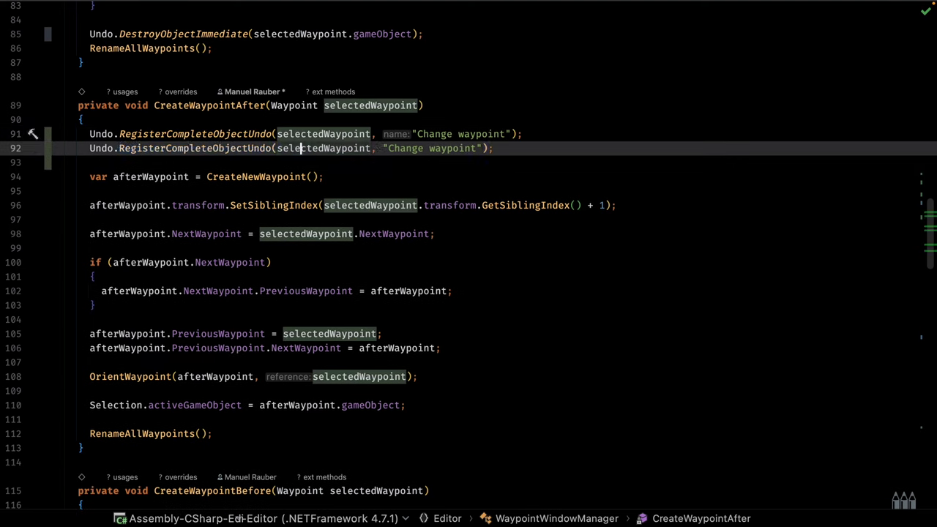
key("Down")
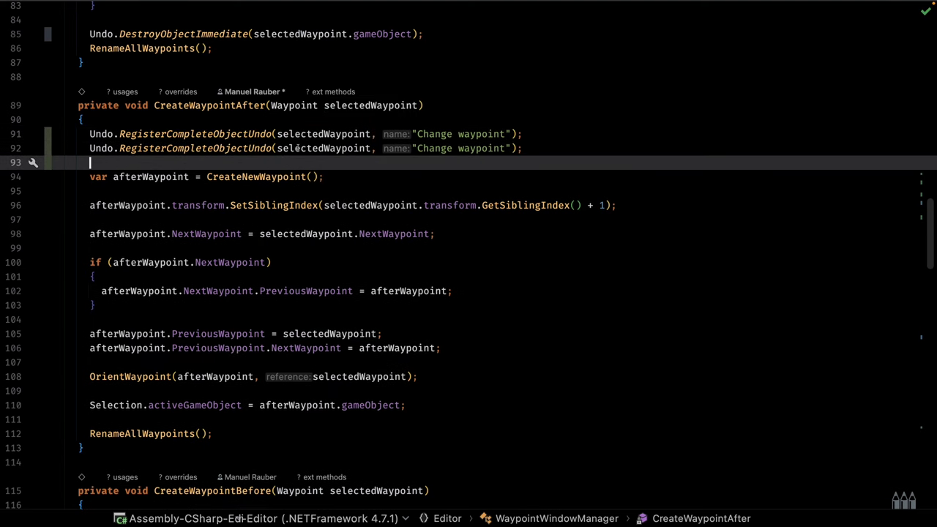
left_click(366, 148)
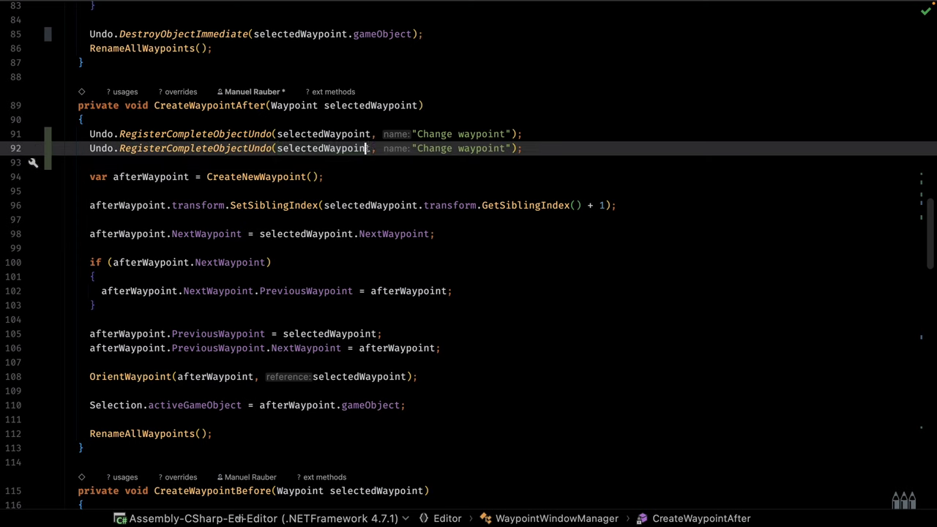
key("Right")
type(".Ne")
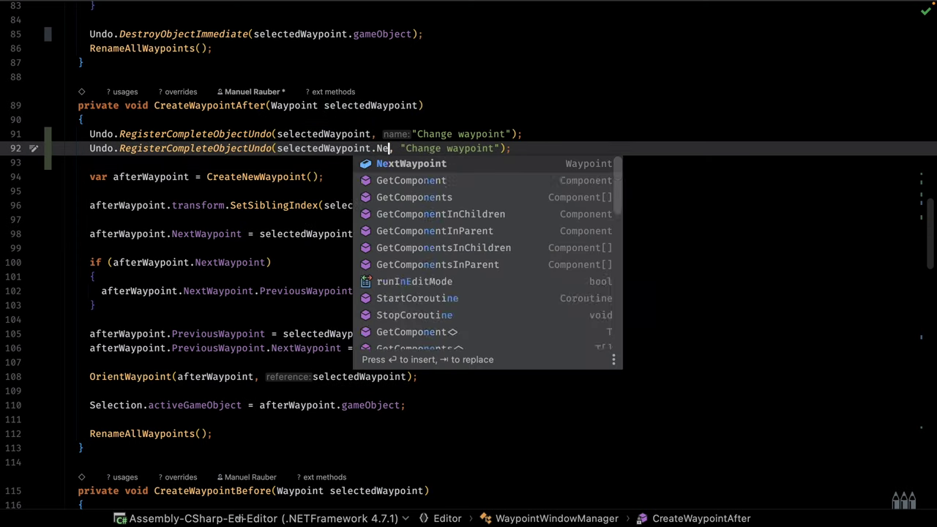
key("Return")
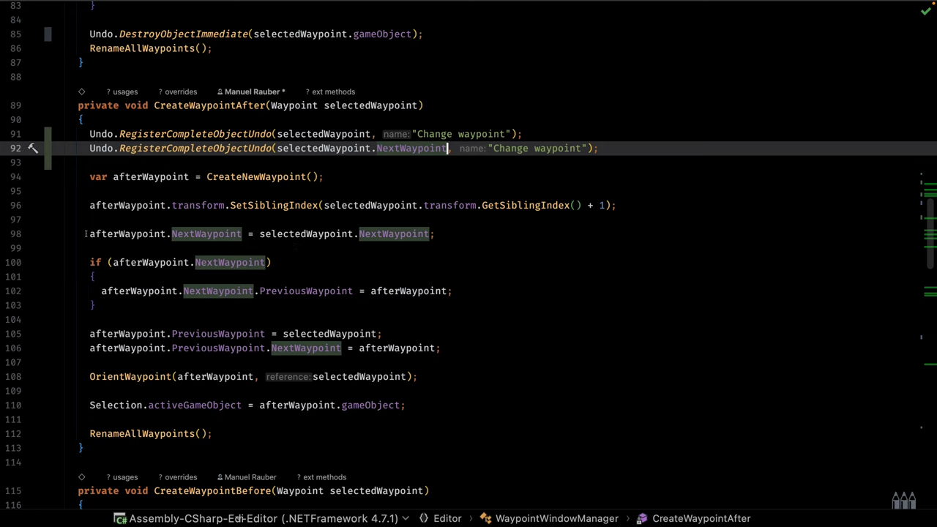
- Highlight the NextWaypoint and PreviousWaypoint assignments and show usages of PreviousWaypoint
left_click_drag(87, 234, 226, 233)
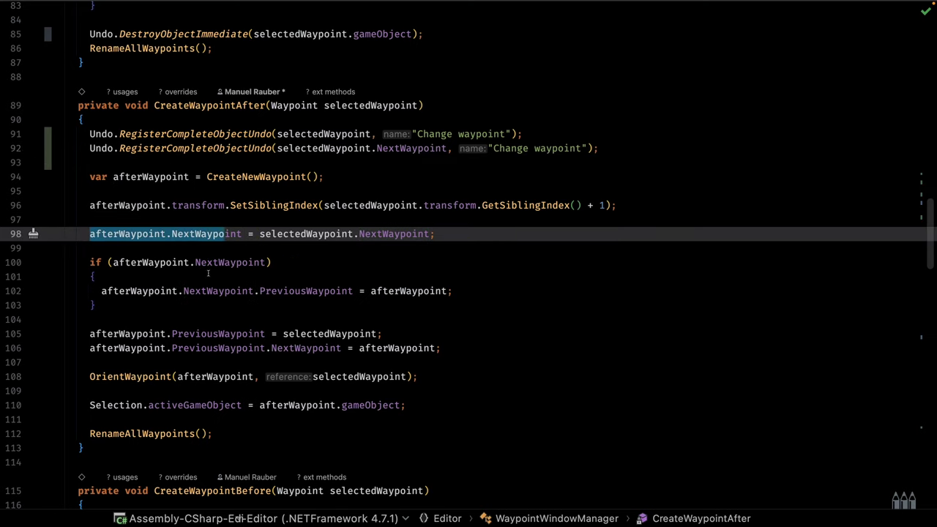
left_click_drag(152, 291, 306, 291)
left_click(324, 291)
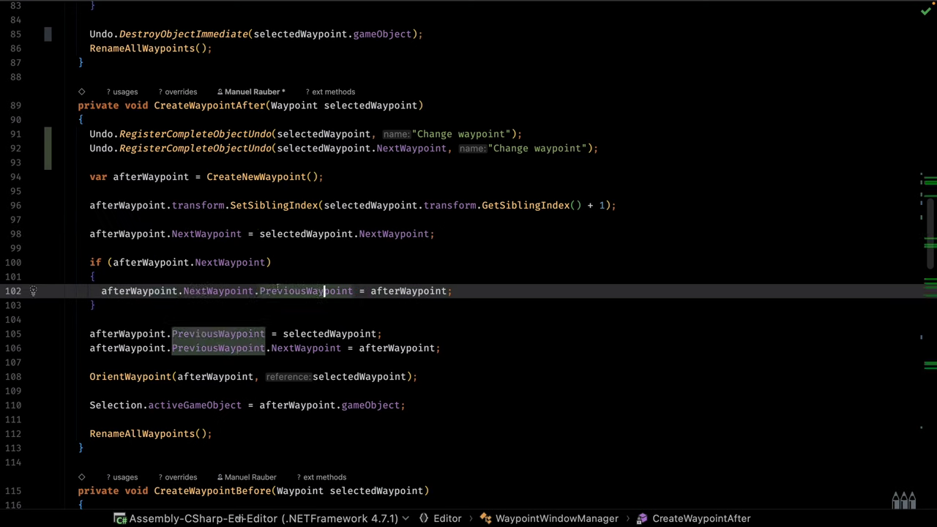
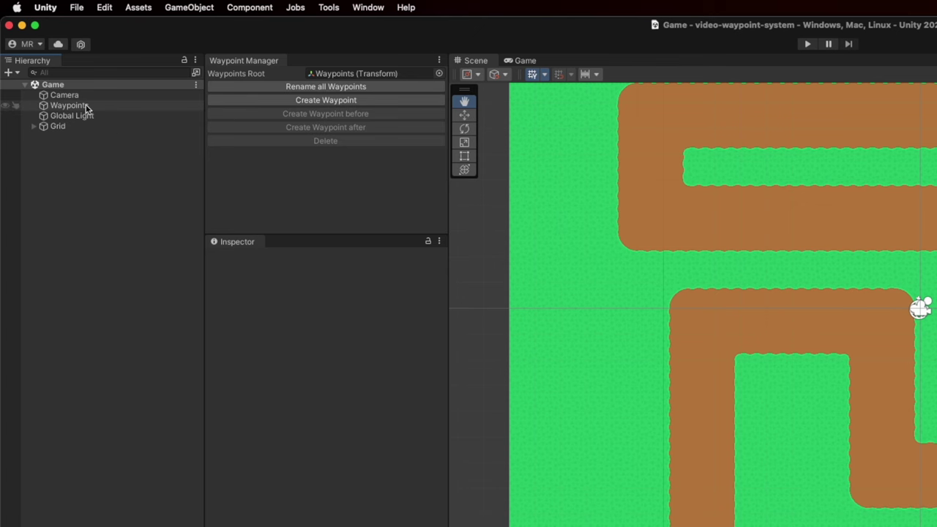
- Create three chained waypoints under Waypoints, then insert a new waypoint after Waypoint 2
left_click(85, 108)
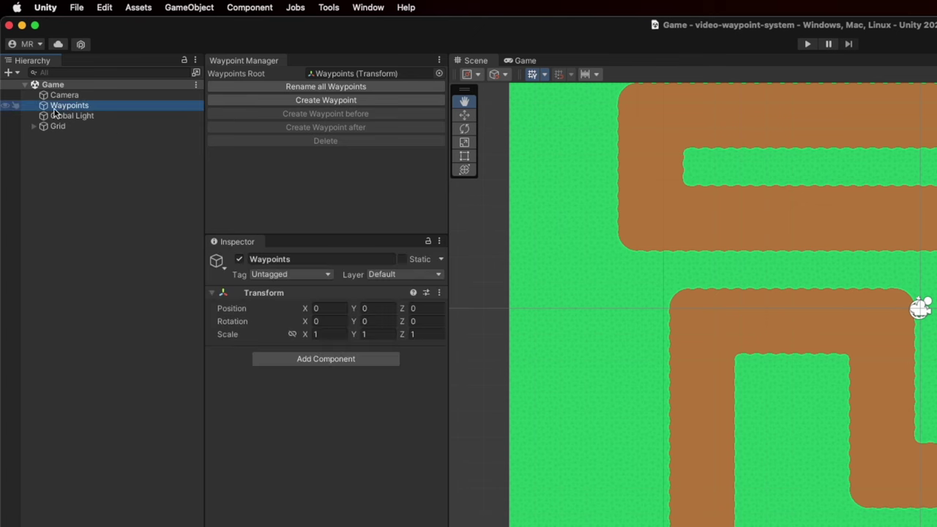
left_click(311, 102)
left_click(311, 103)
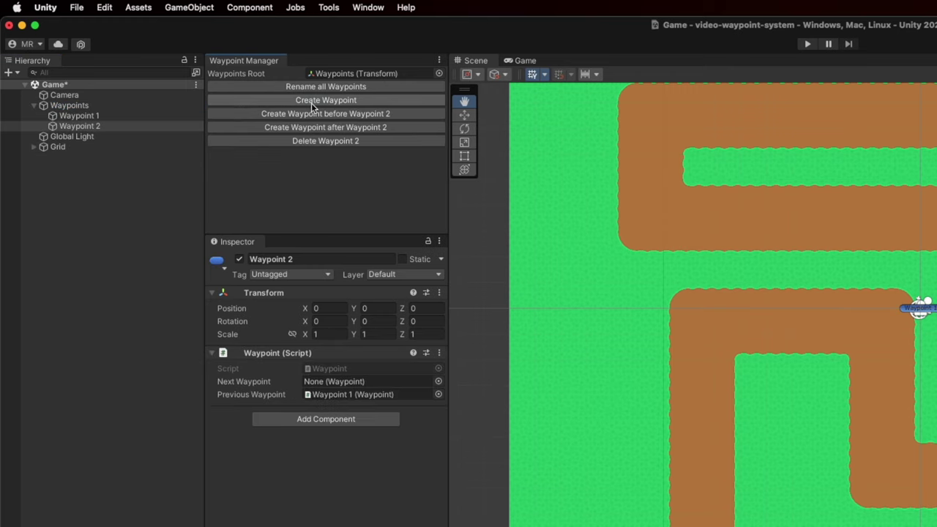
left_click(311, 103)
left_click(95, 129)
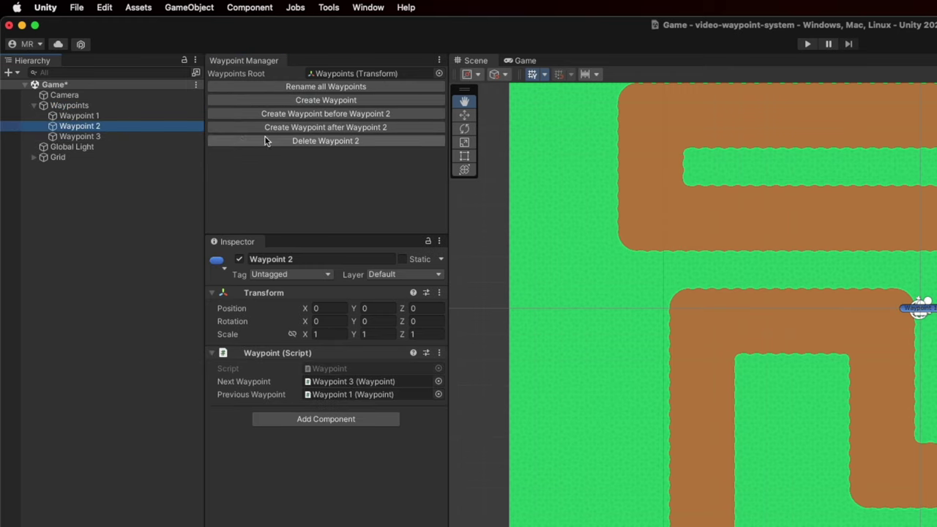
left_click(374, 130)
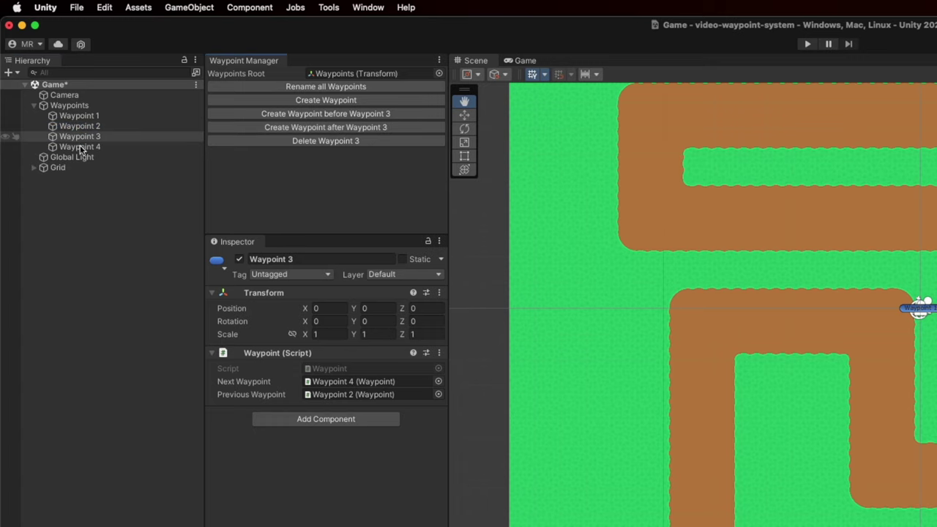
- Undo the inserted waypoint and check Waypoint 2's and Waypoint 3's Next/Previous links
left_click(105, 9)
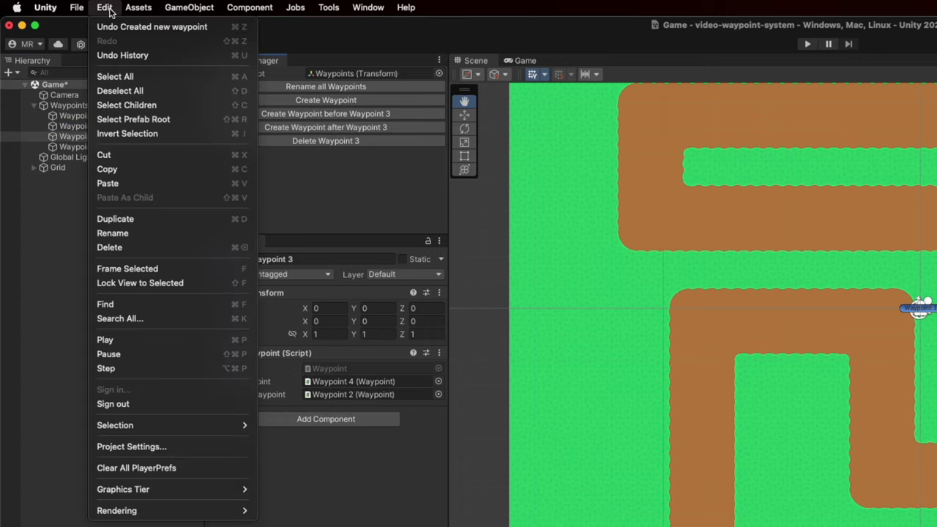
left_click(170, 30)
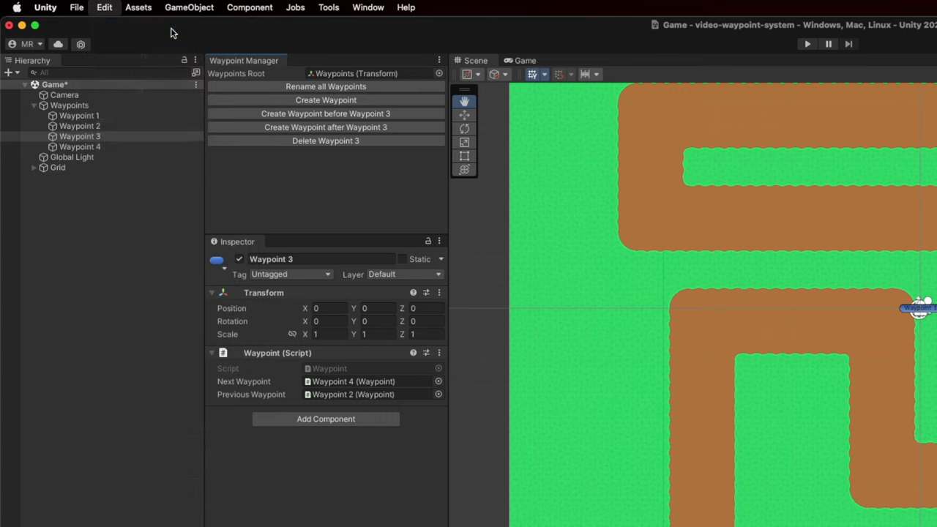
left_click(81, 126)
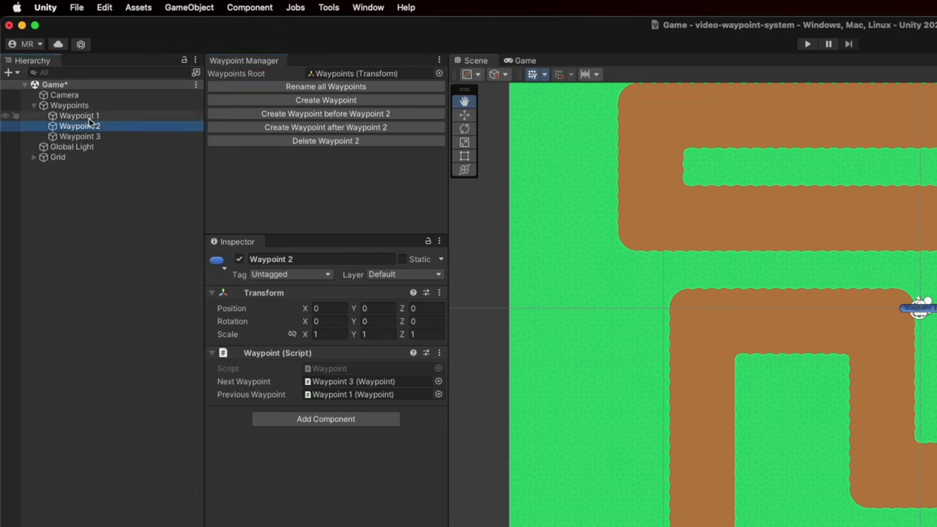
left_click(337, 381)
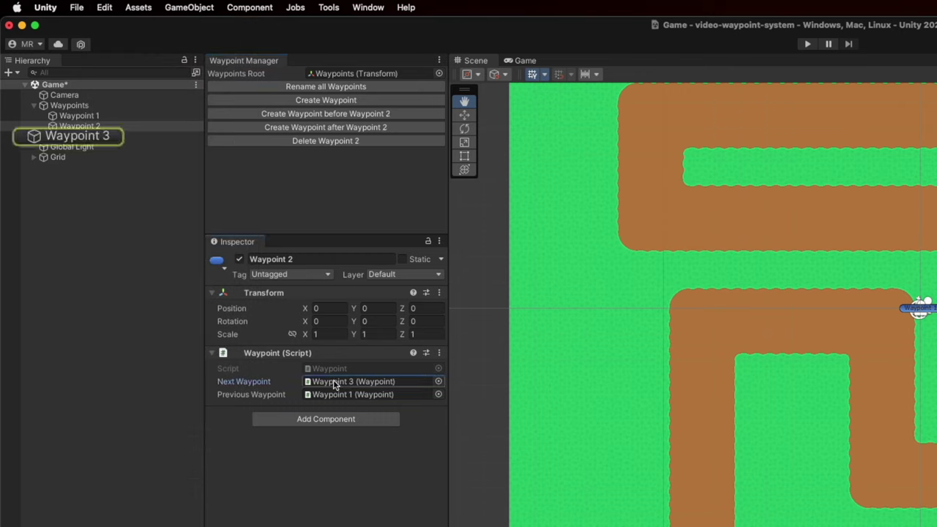
left_click(76, 140)
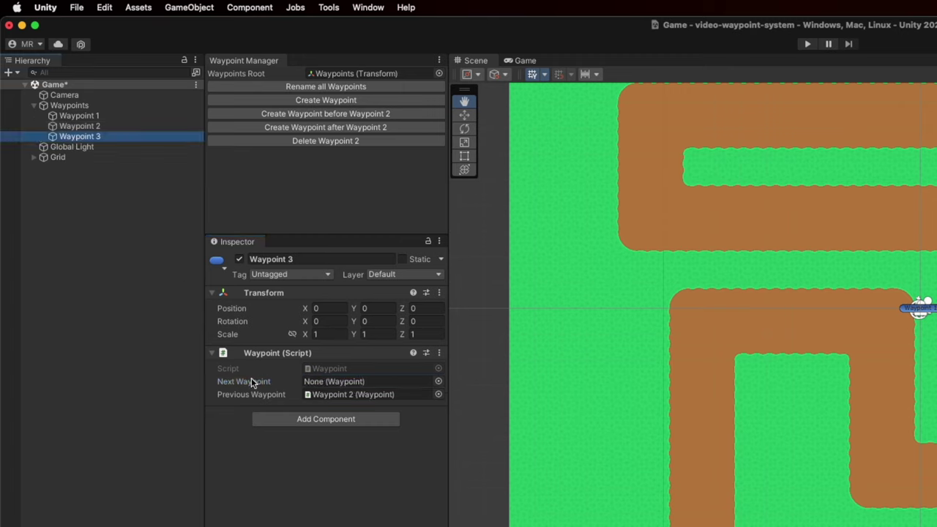
left_click(311, 394)
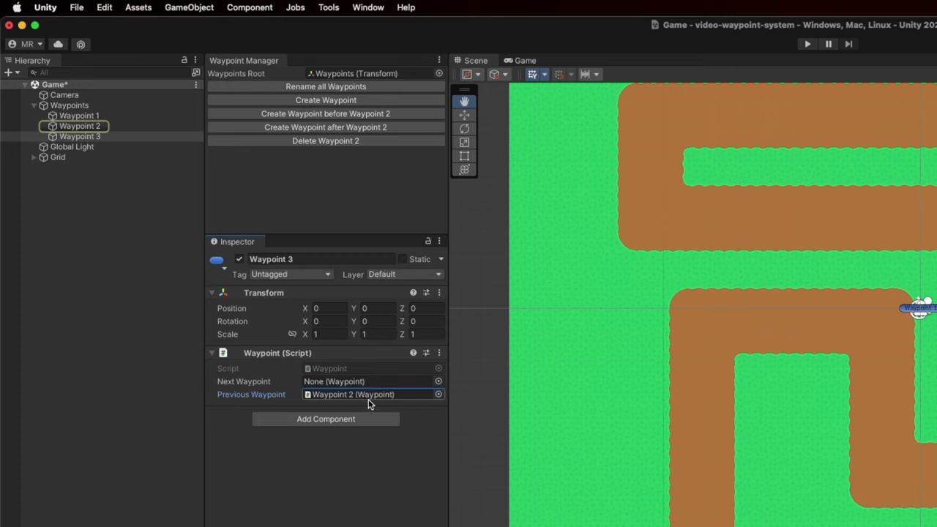
left_click(108, 126)
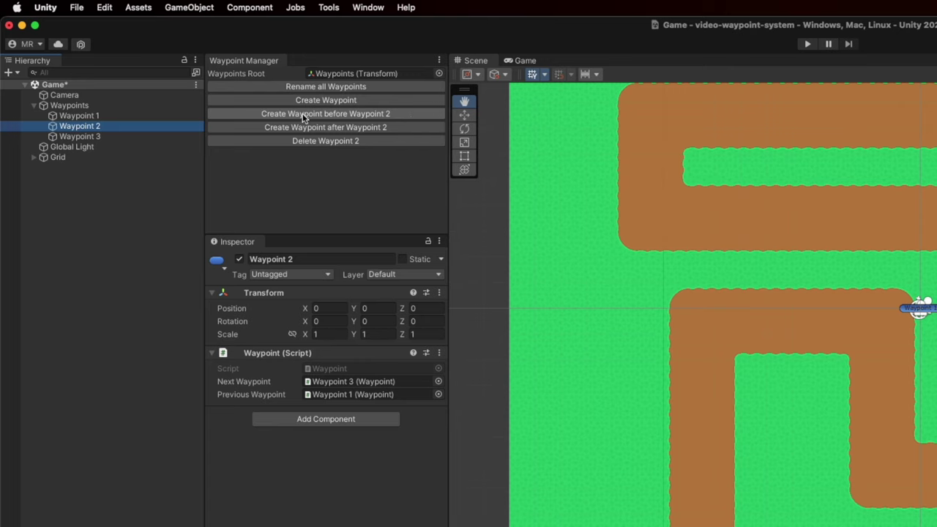
- Insert a waypoint before Waypoint 2, undo it, and check Waypoint 1's now-Missing links
left_click(348, 115)
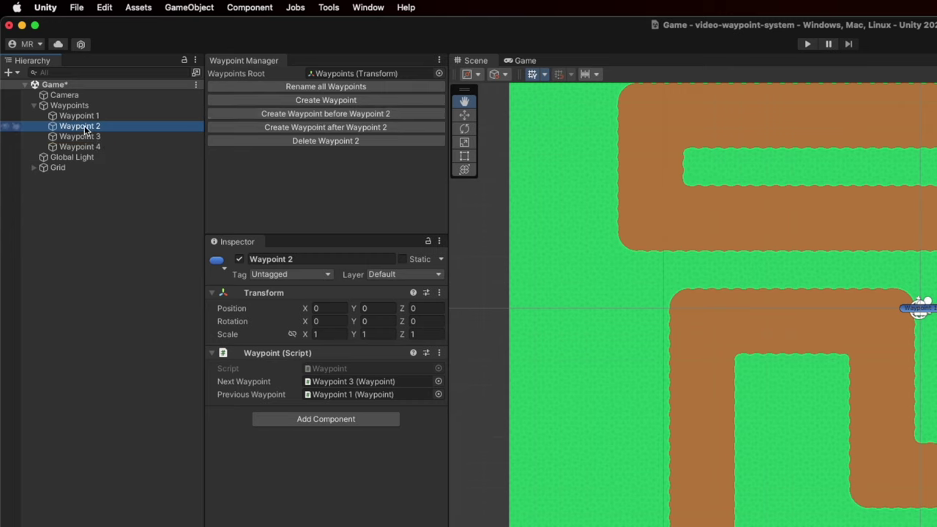
left_click(104, 8)
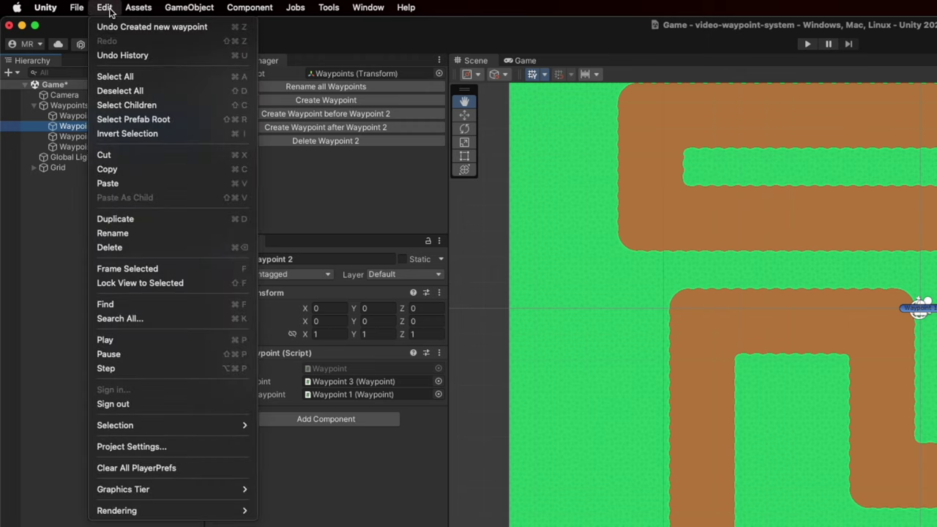
left_click(196, 29)
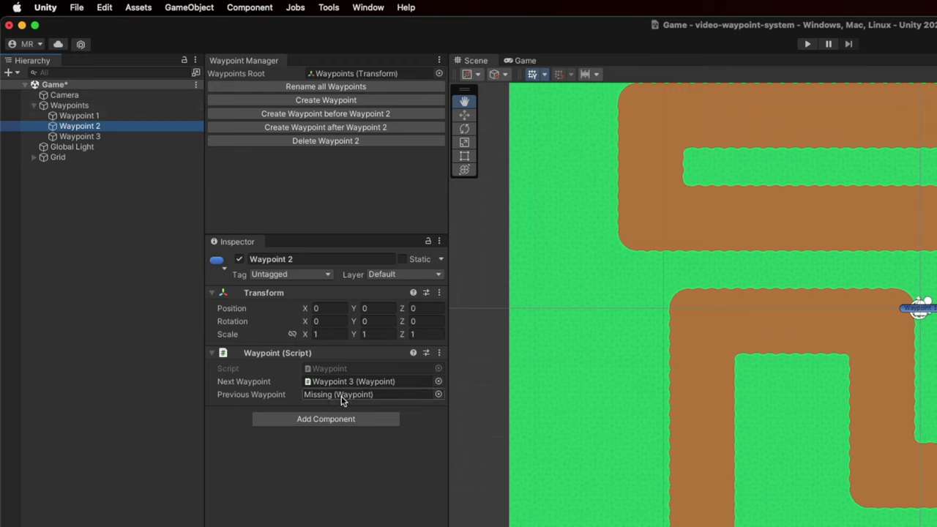
left_click(100, 117)
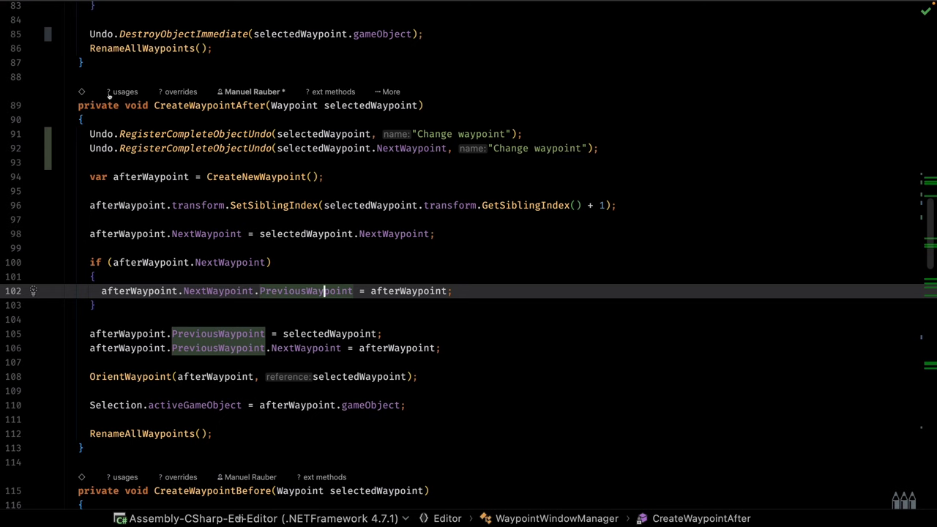
- Add Undo.SetCurrentGroupName($"Create waypoint after {selectedWaypoint.name}") as CreateWaypointAfter's first line
left_click(231, 113)
key("Return")
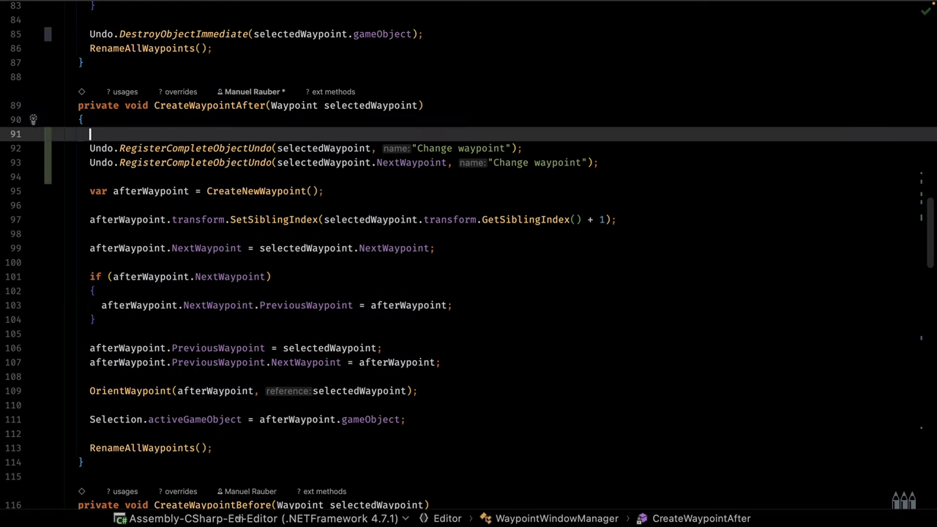
type("Undo.Set")
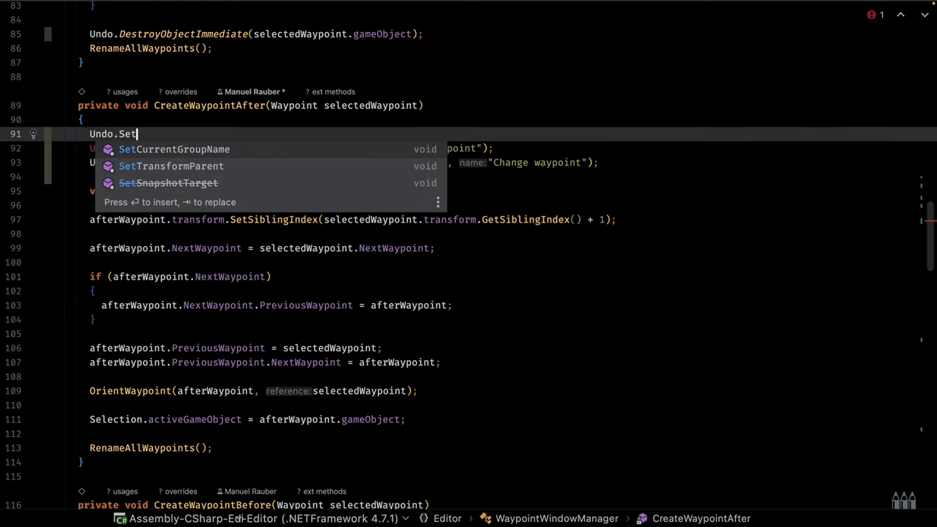
key("Return")
type("\"\");")
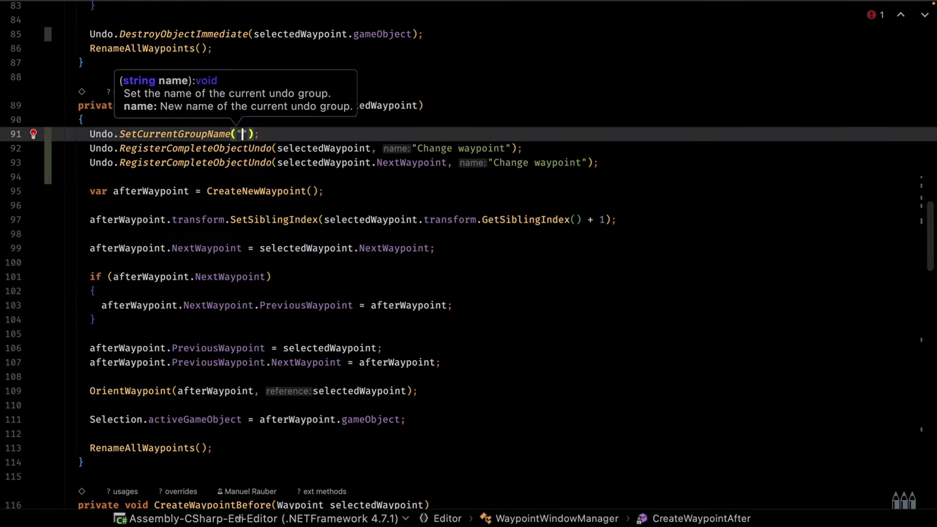
key("Escape")
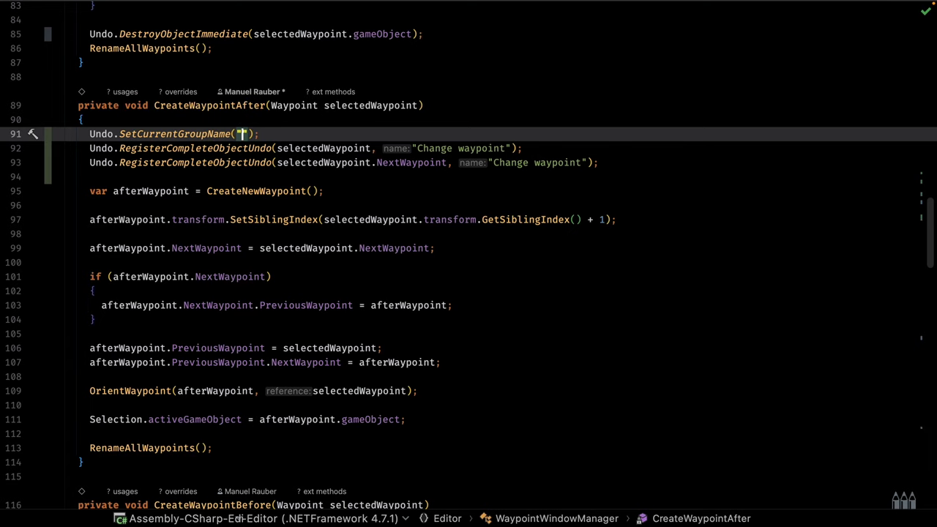
type("Create waypoi")
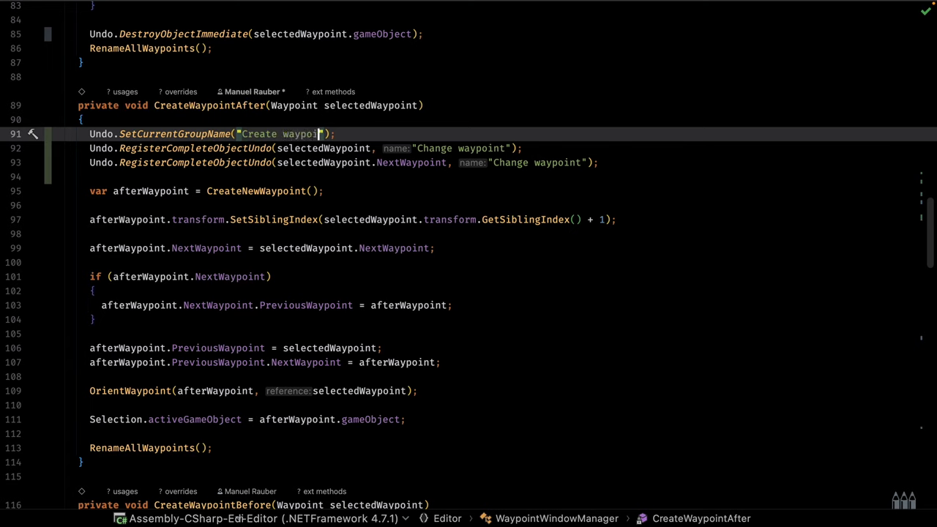
type("nt after {")
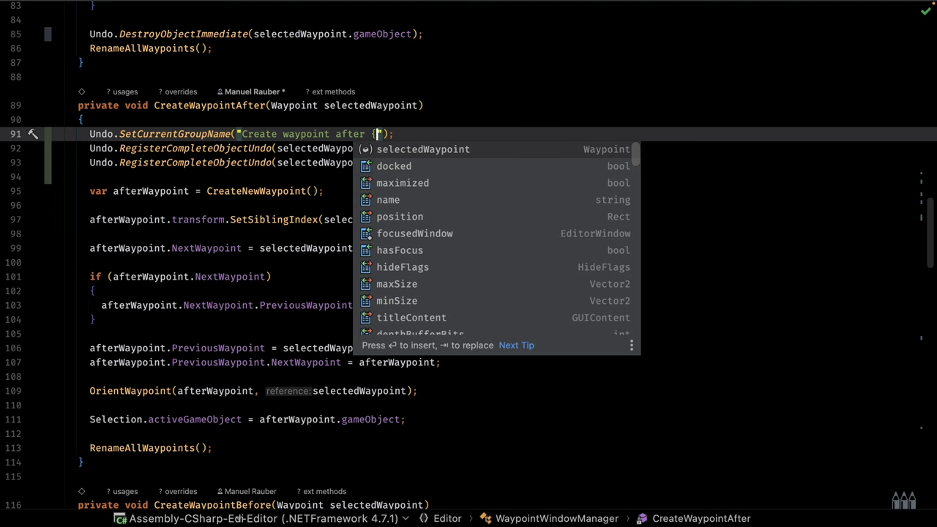
key("Return")
type(".n")
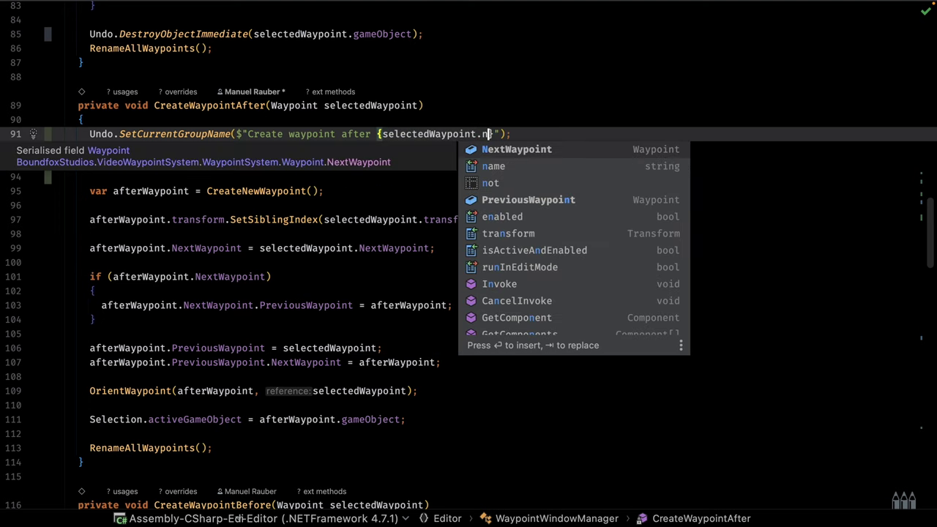
type("ame}")
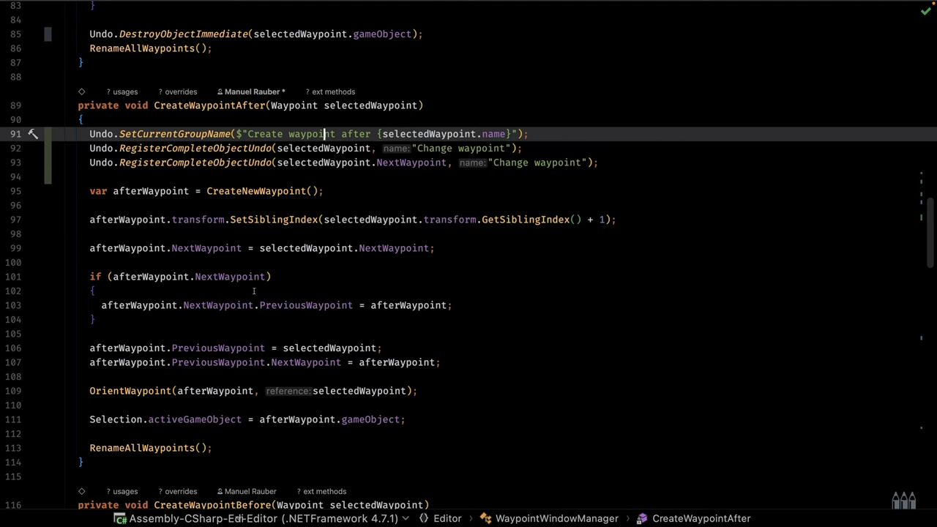
scroll(254, 291, "down", 1)
scroll(253, 291, "down", 1)
scroll(253, 293, "down", 2)
scroll(253, 294, "down", 2)
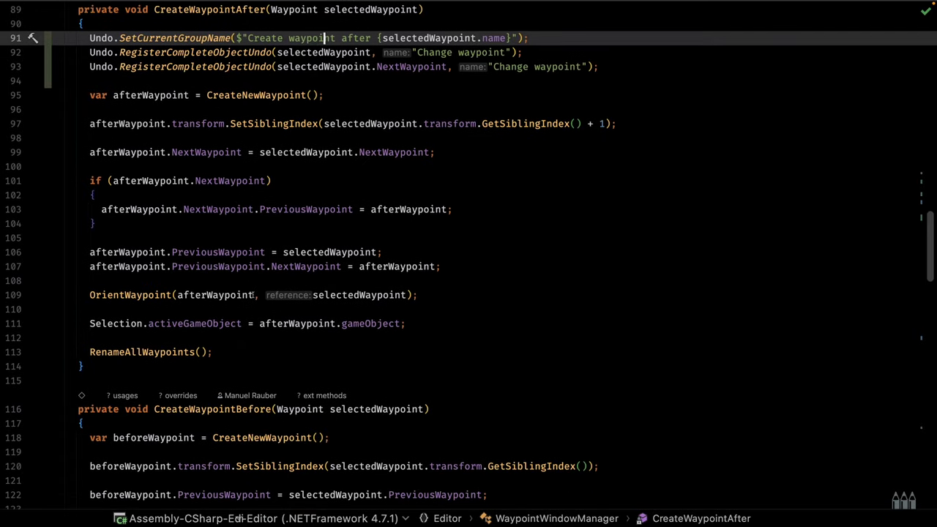
scroll(166, 222, "down", 1)
scroll(166, 222, "down", 1)
- Jump from the OrientWaypoint call to its declaration and select its Waypoint parameter
left_click(101, 266)
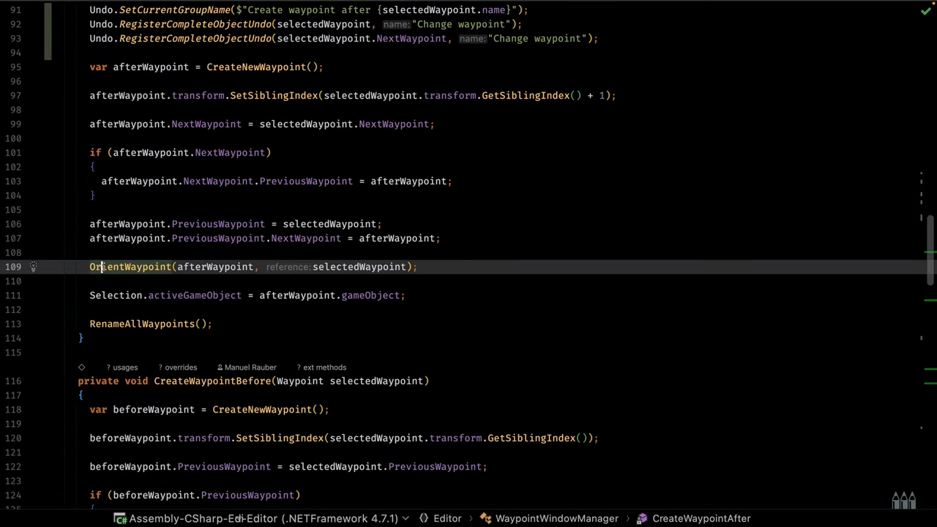
left_click(130, 268, "ctrl")
scroll(193, 242, "down", 2)
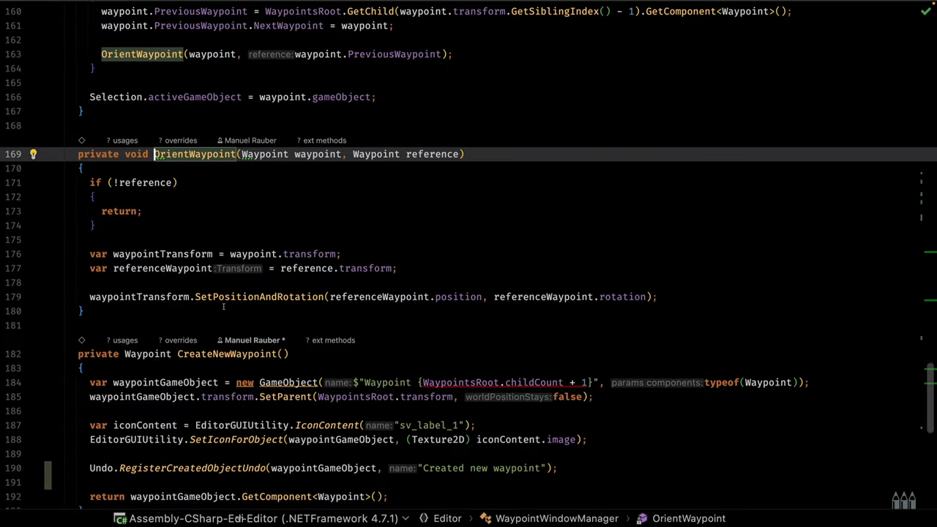
scroll(192, 242, "down", 3)
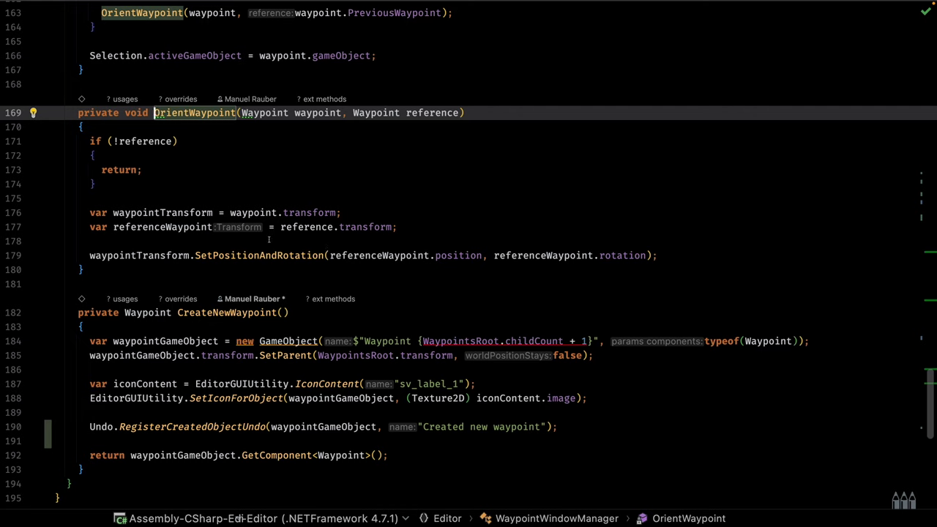
left_click_drag(352, 113, 466, 112)
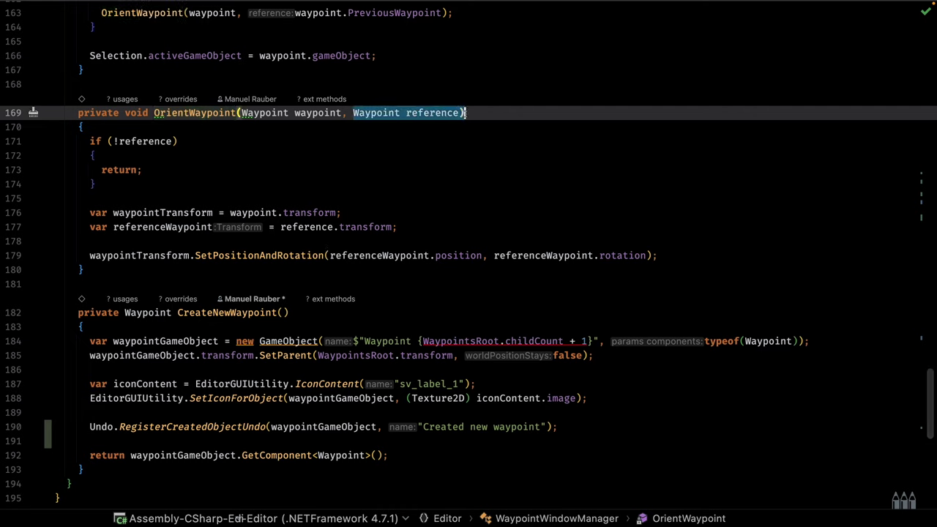
- Add Undo.RecordObject(waypointTransform, "Change orientation and position of {waypoint.name}") before SetPositionAndRotation
left_click(85, 243)
key("Return")
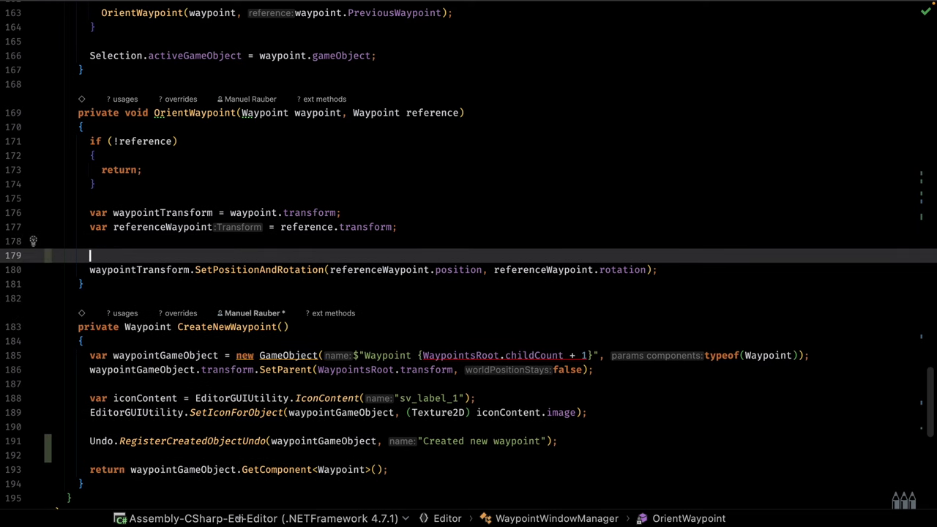
type("Undo.R")
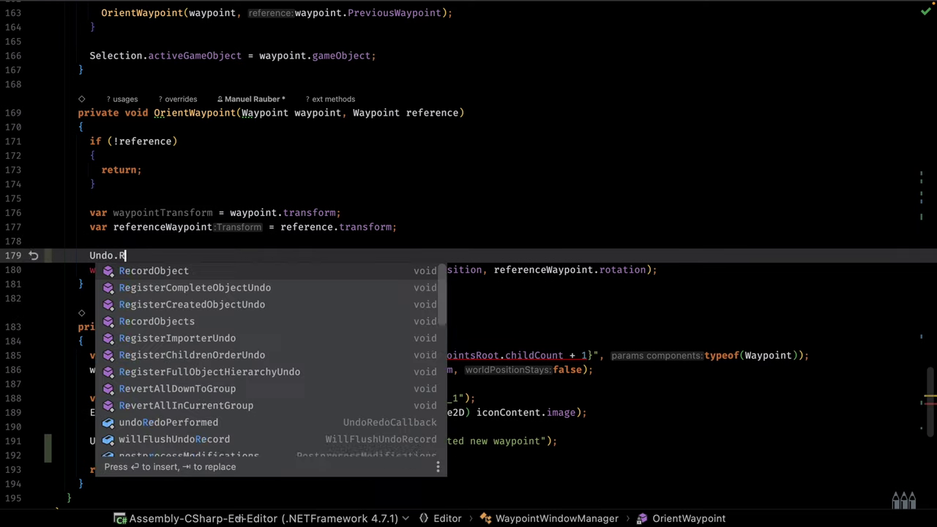
type("ecor")
key("Return")
type("way);")
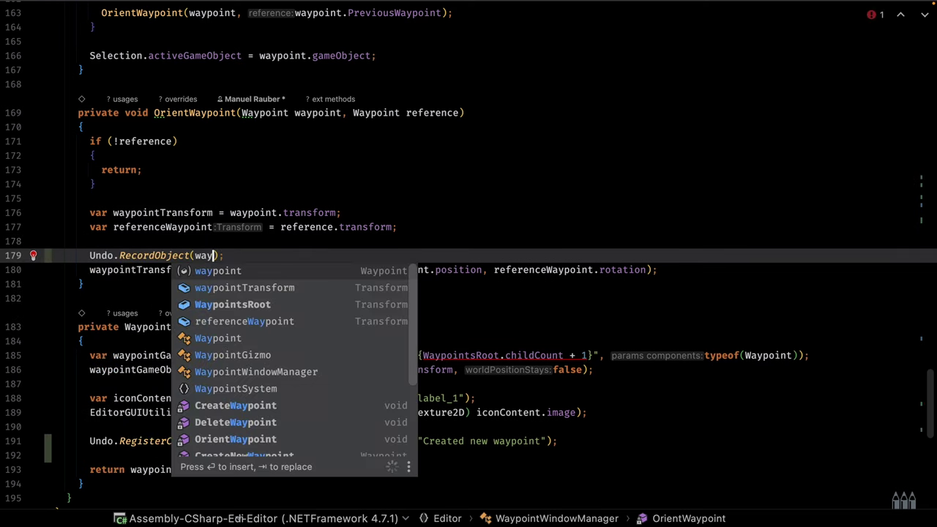
key("Down")
key("Return")
type(", \"")
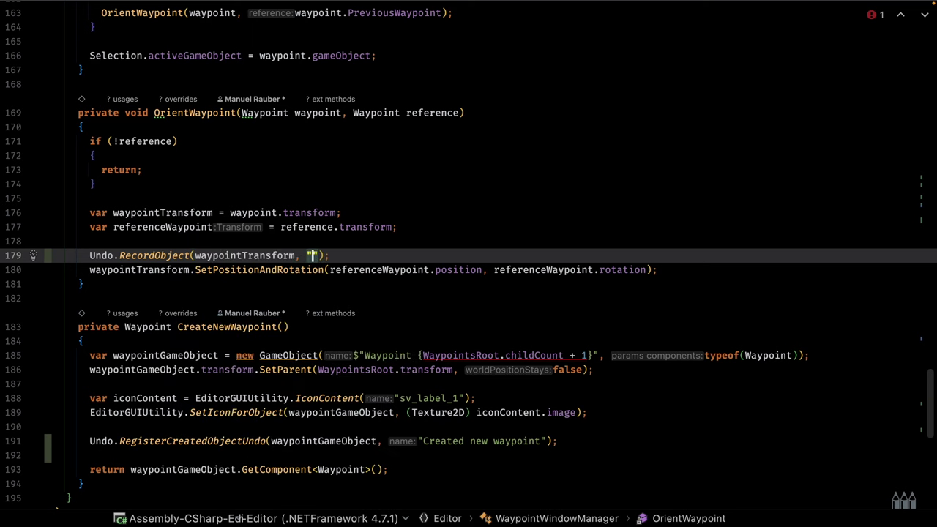
type("Change c")
type("orient")
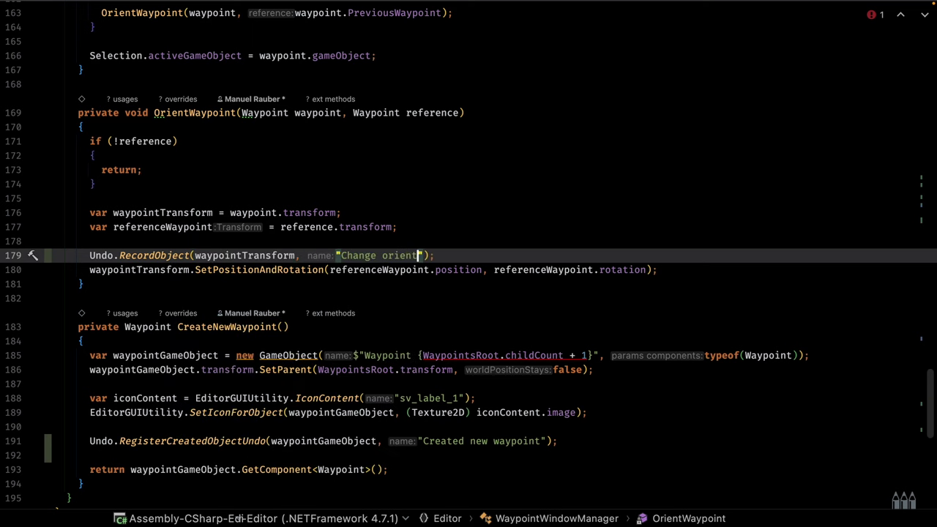
type("ation and position of")
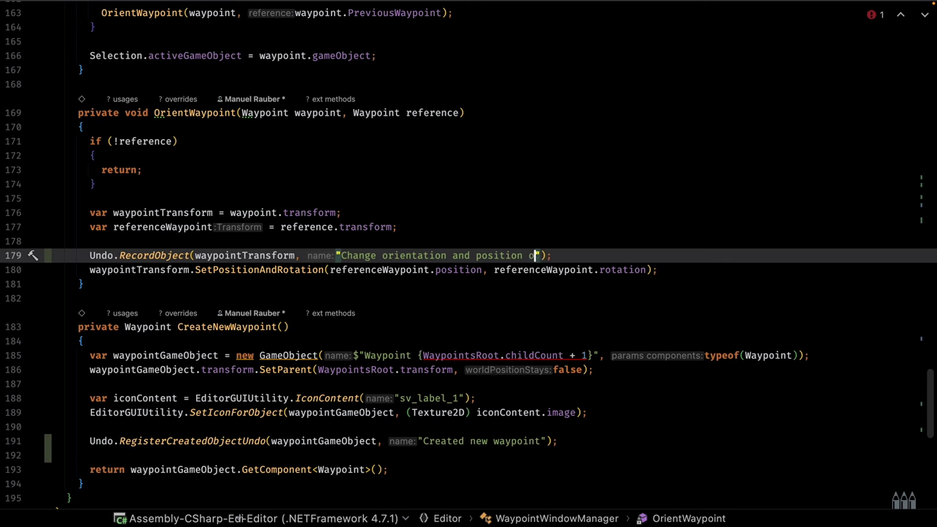
type(" {wa")
key("Return")
type(".")
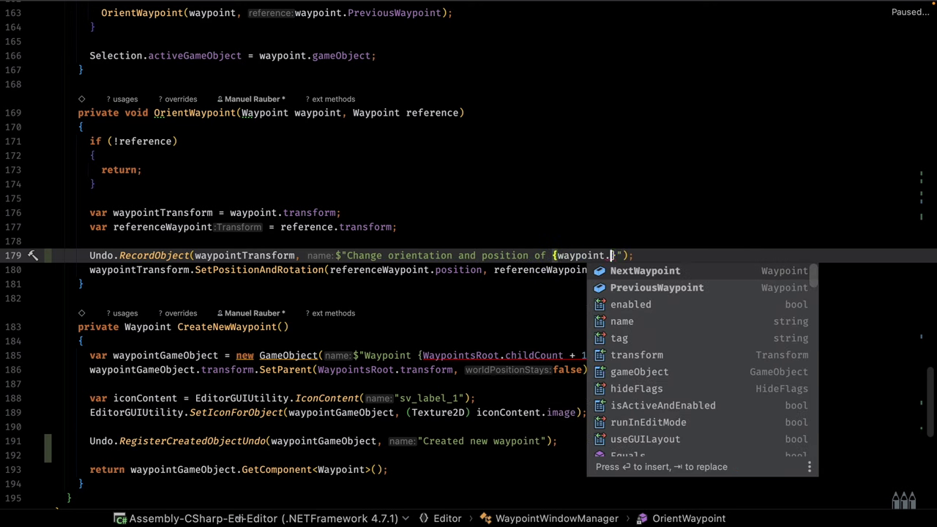
type("name")
key("Escape")
- Review CreateWaypointAfter, highlighting its SetCurrentGroupName and RenameAllWaypoints calls, then return to OrientWaypoint
scroll(449, 233, "up", 3)
scroll(449, 233, "up", 2)
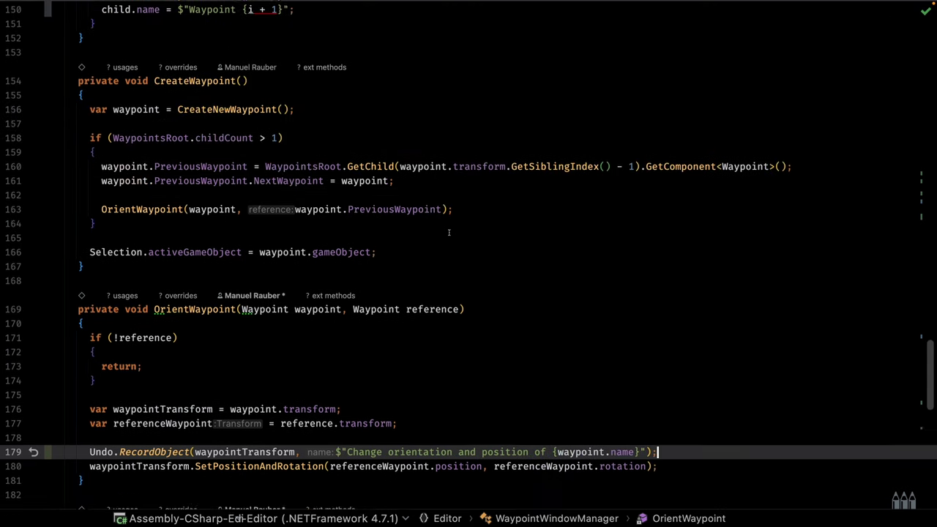
scroll(449, 233, "up", 2)
scroll(449, 233, "up", 3)
scroll(449, 233, "up", 2)
scroll(449, 232, "up", 2)
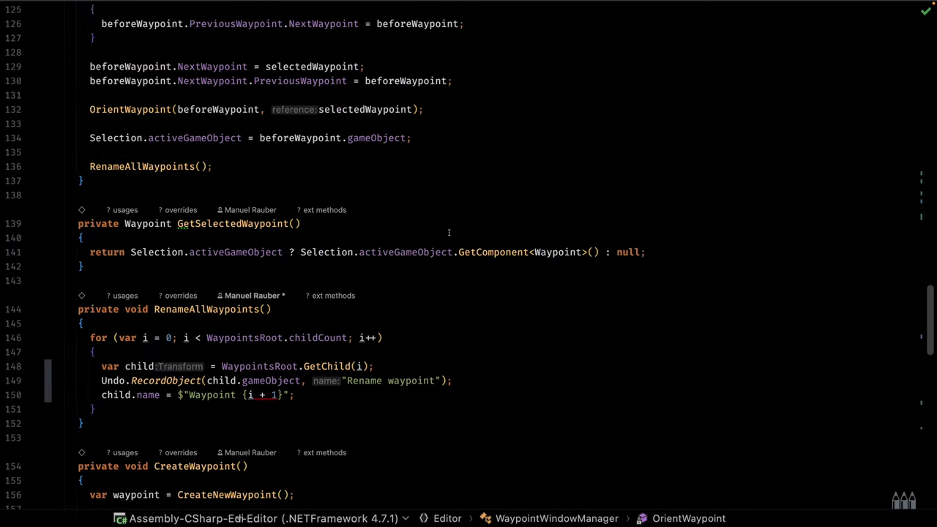
scroll(449, 232, "up", 3)
scroll(448, 232, "up", 2)
scroll(449, 233, "up", 3)
scroll(449, 232, "up", 2)
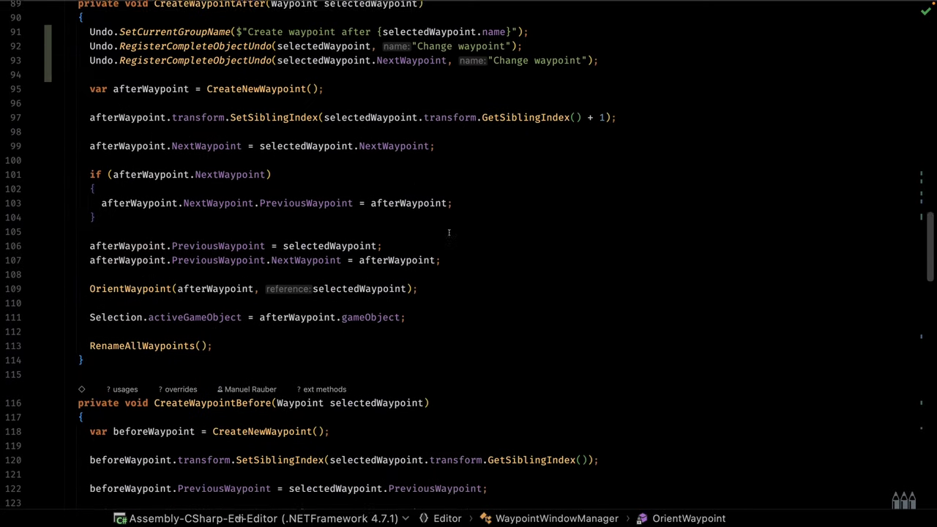
scroll(449, 233, "up", 1)
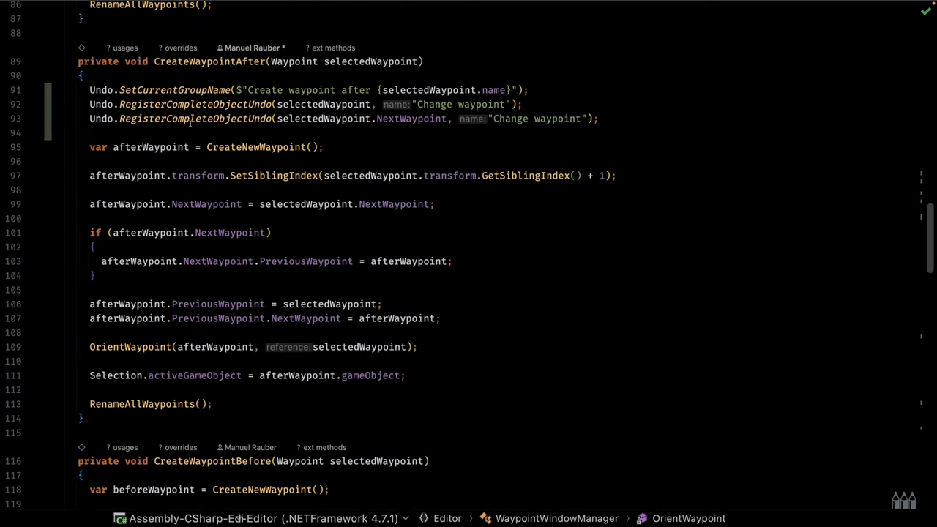
left_click(546, 238)
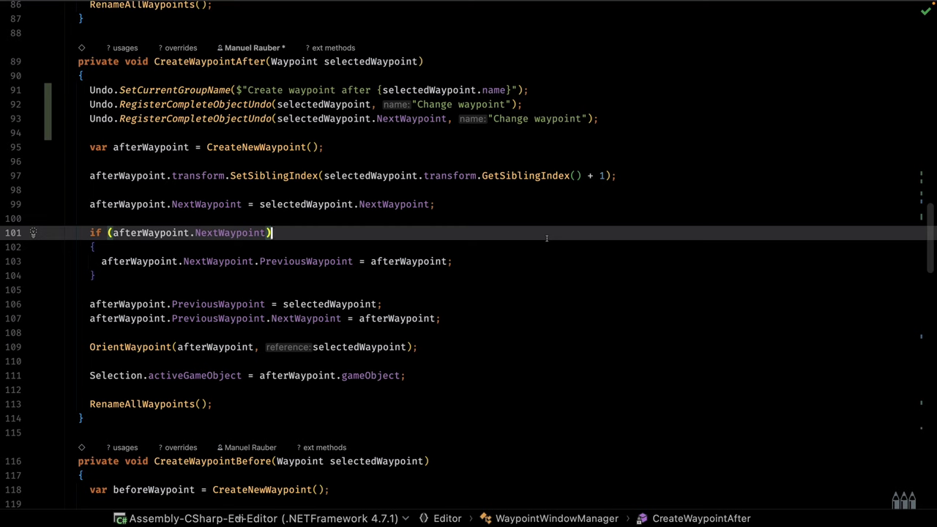
scroll(316, 225, "down", 1)
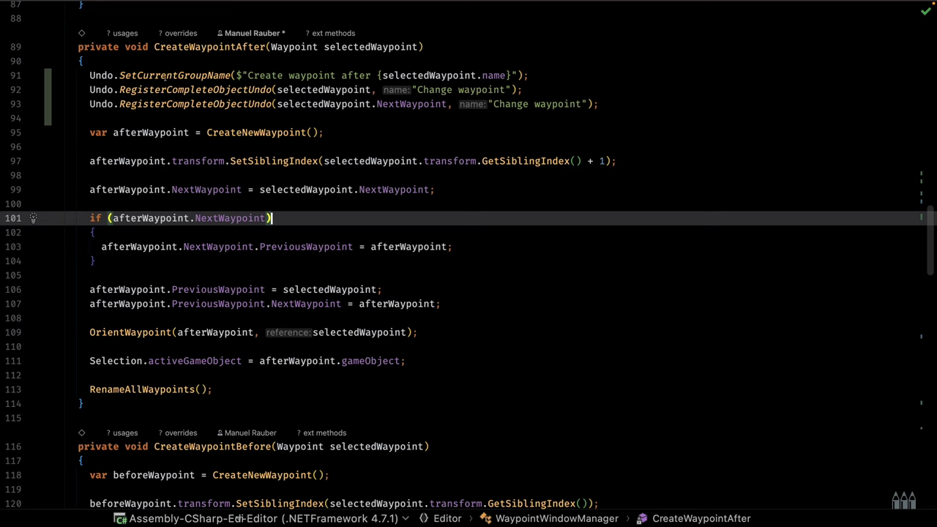
left_click_drag(89, 74, 353, 75)
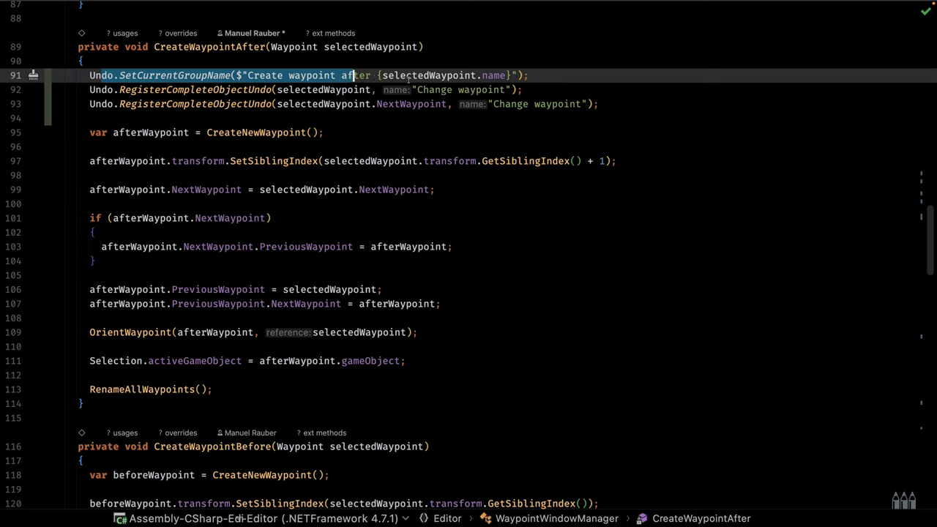
left_click(350, 77)
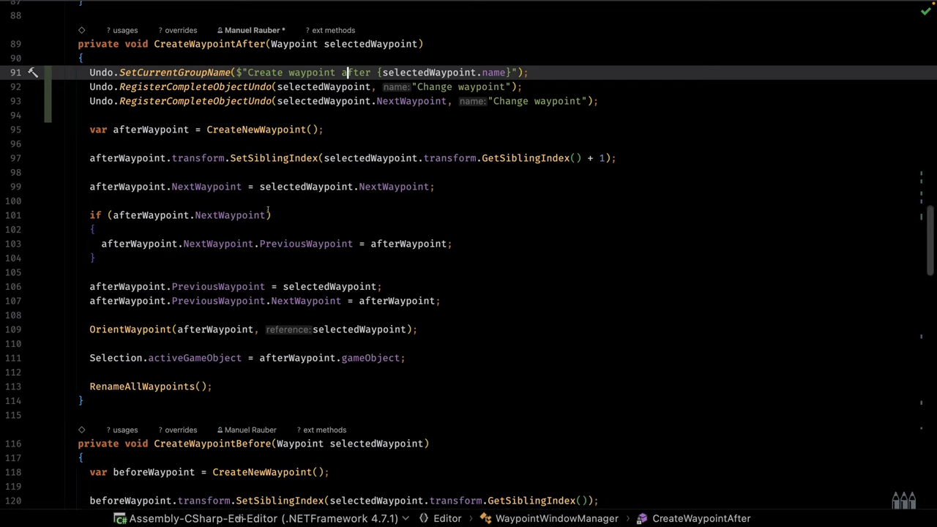
scroll(350, 77, "down", 3)
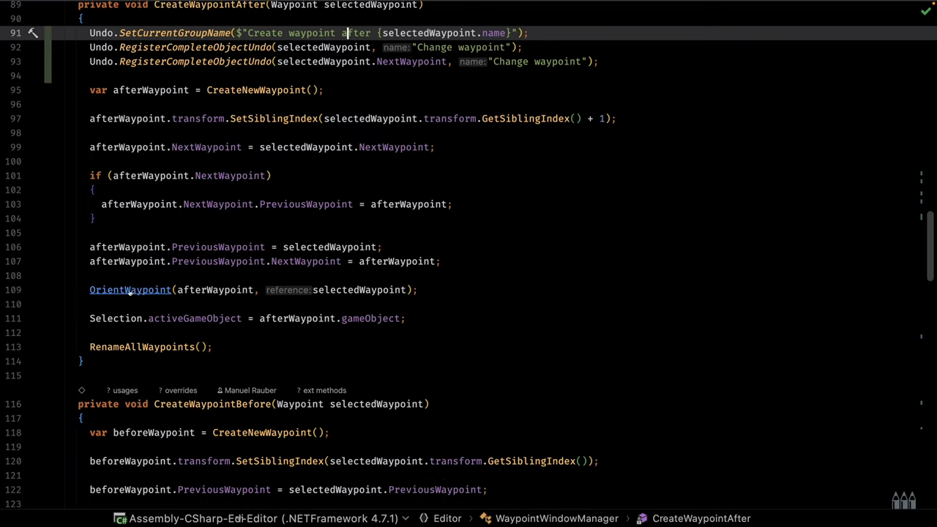
left_click_drag(90, 290, 144, 290)
scroll(168, 355, "down", 1)
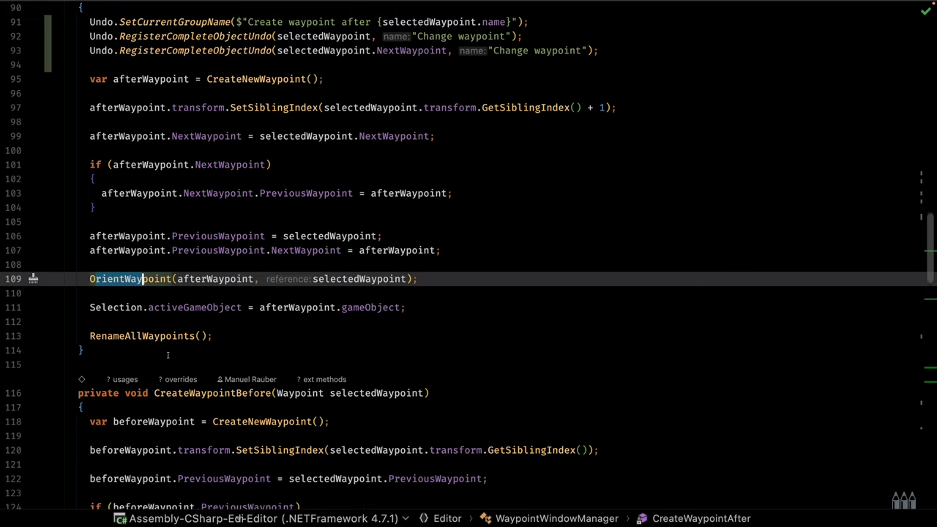
left_click_drag(90, 330, 189, 330)
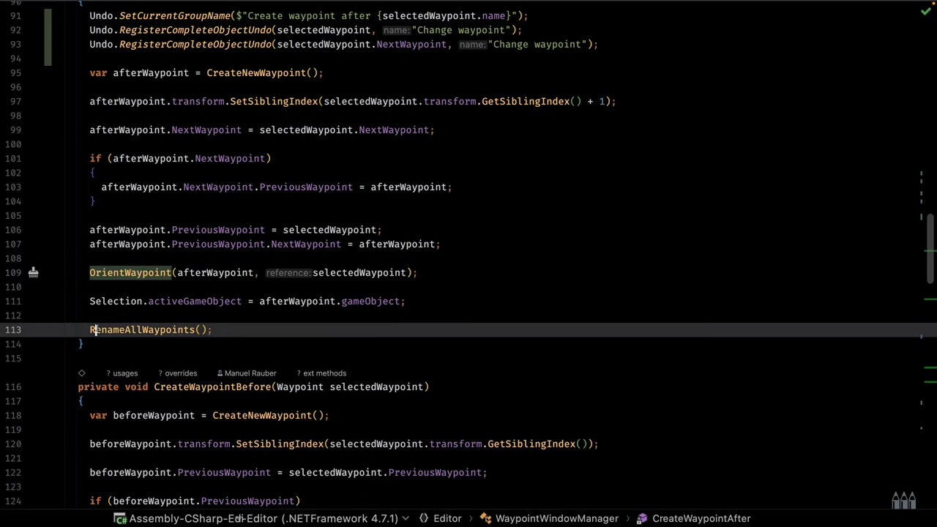
left_click(234, 316)
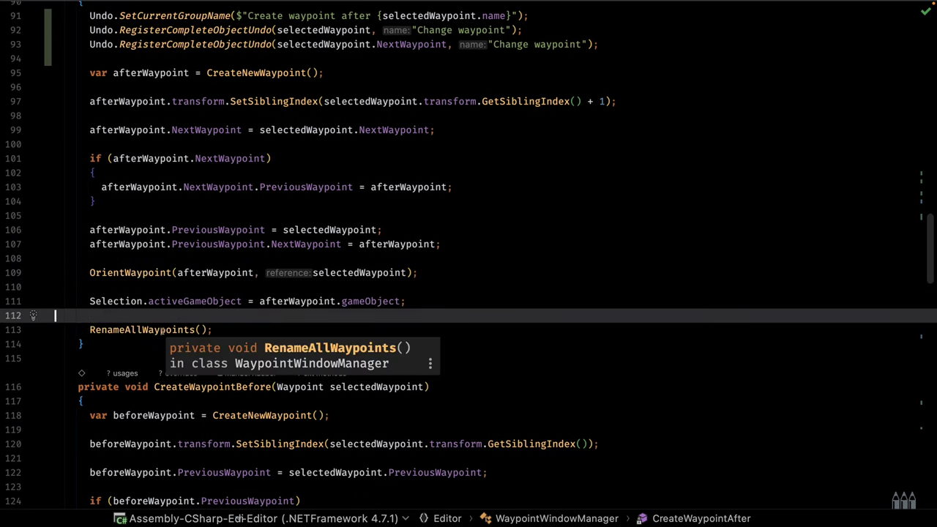
left_click(122, 273, "ctrl")
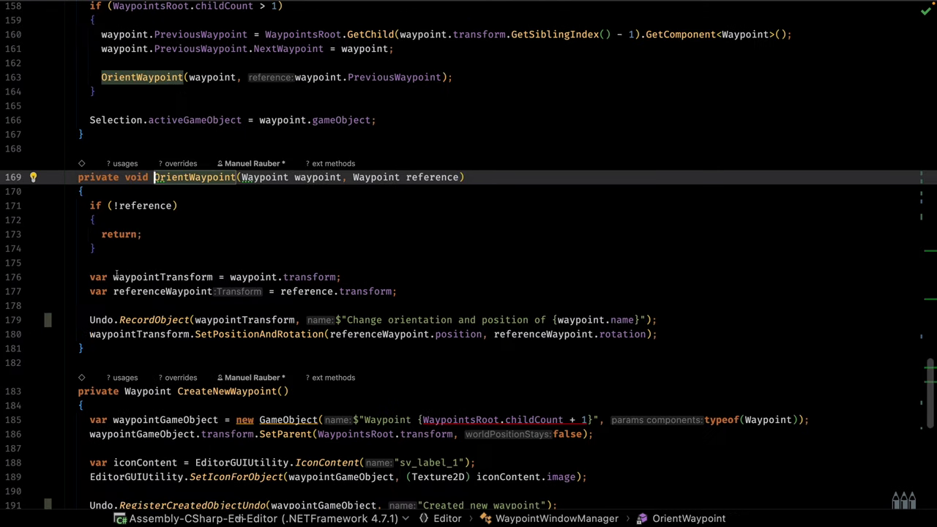
- Insert Undo.IncrementCurrentGroup(); directly above the Undo.RecordObject call in OrientWaypoint
left_click(110, 311)
left_click_drag(93, 320, 169, 307)
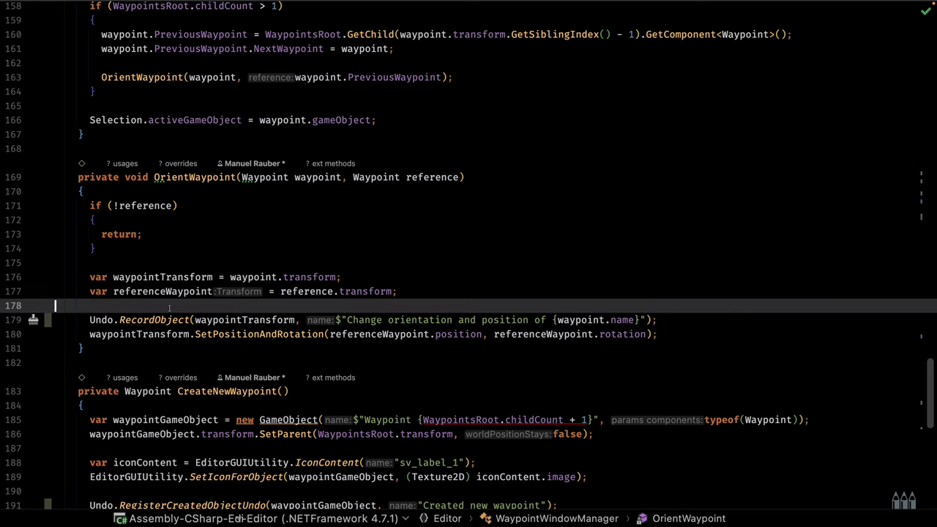
scroll(170, 307, "down", 1)
key("Return")
type("Undo")
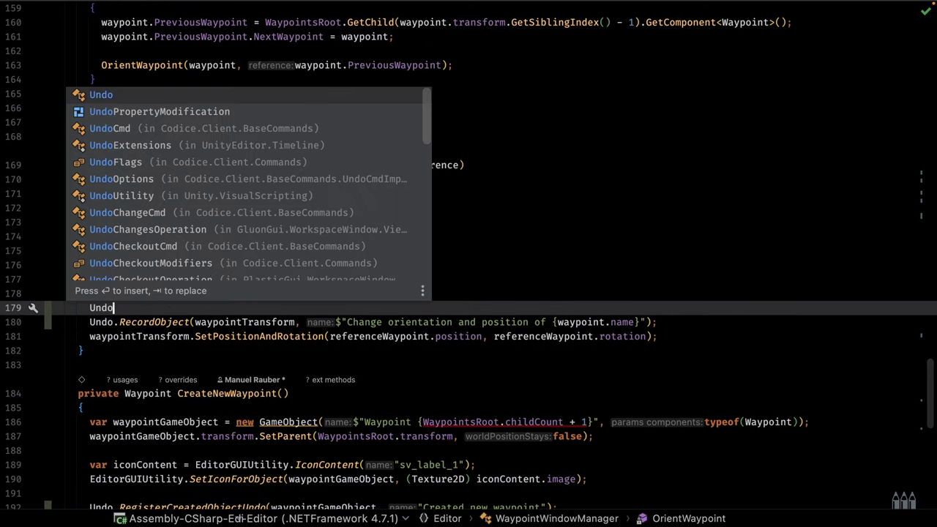
type(".Incre")
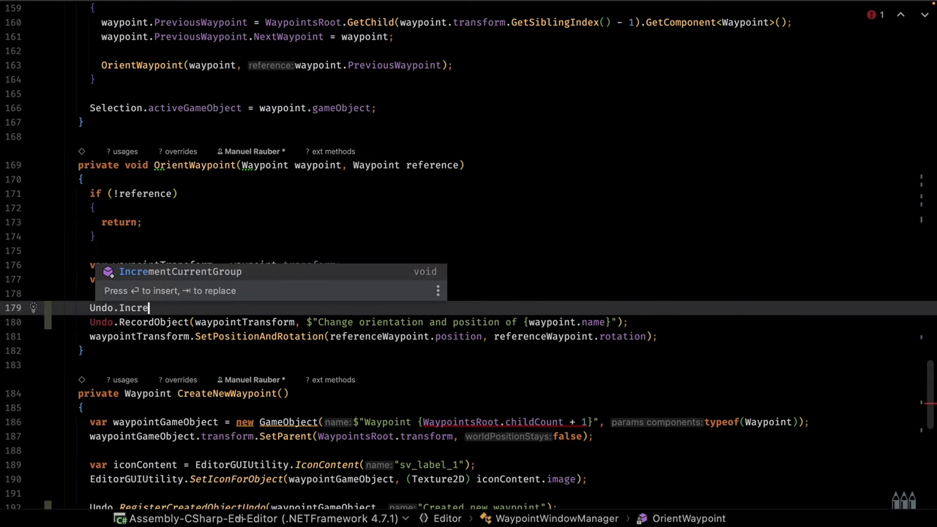
key("Return")
type(";")
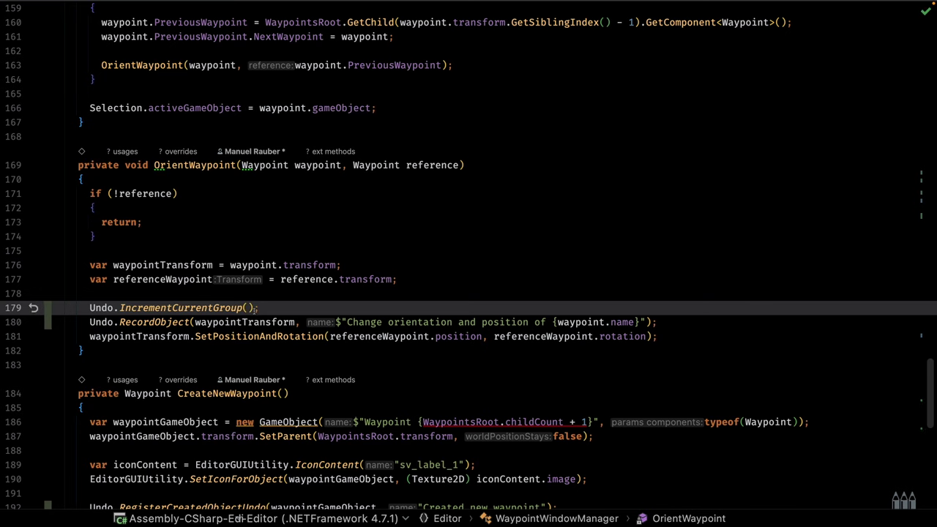
left_click_drag(266, 310, 90, 308)
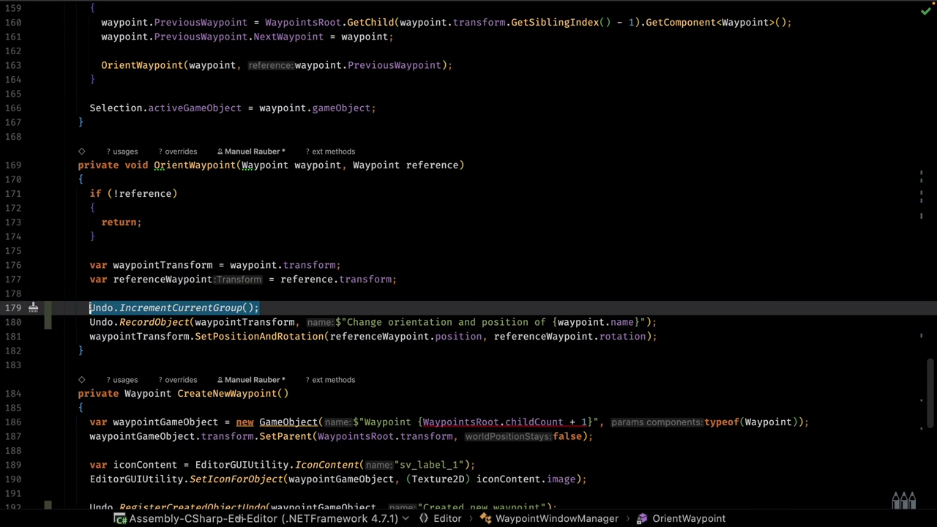
left_click(149, 307)
left_click_drag(85, 308, 304, 308)
left_click(243, 296)
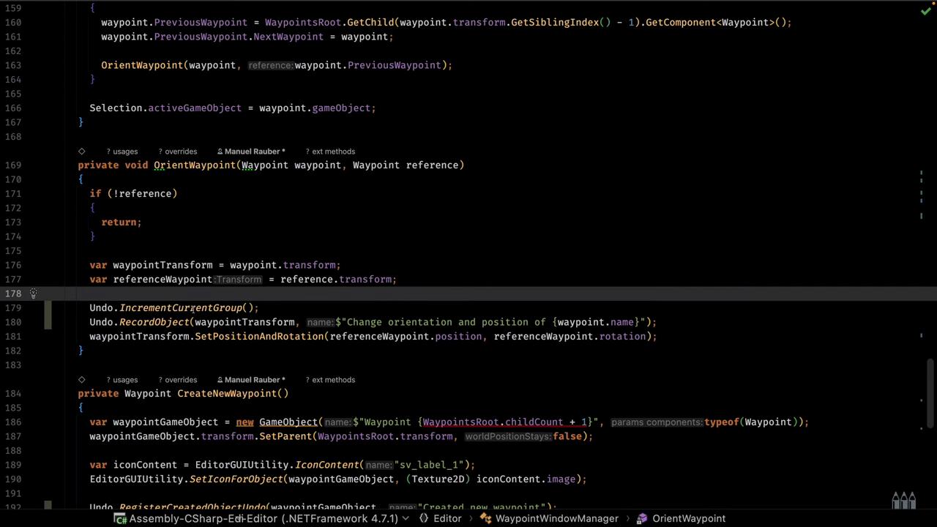
scroll(187, 309, "up", 2)
scroll(179, 308, "up", 3)
- Add Undo.IncrementCurrentGroup(); as the first line of RenameAllWaypoints
scroll(168, 308, "up", 3)
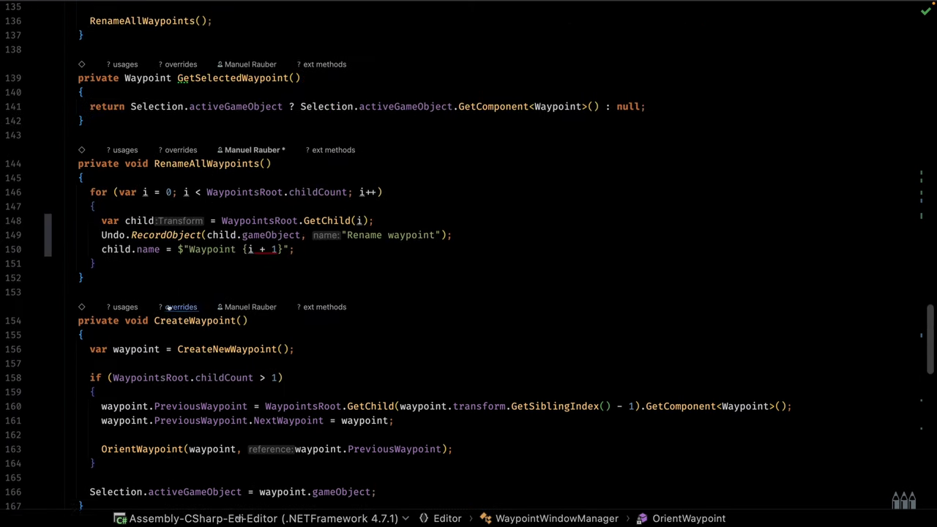
scroll(168, 307, "up", 1)
left_click(152, 223)
key("Return")
key("Return")
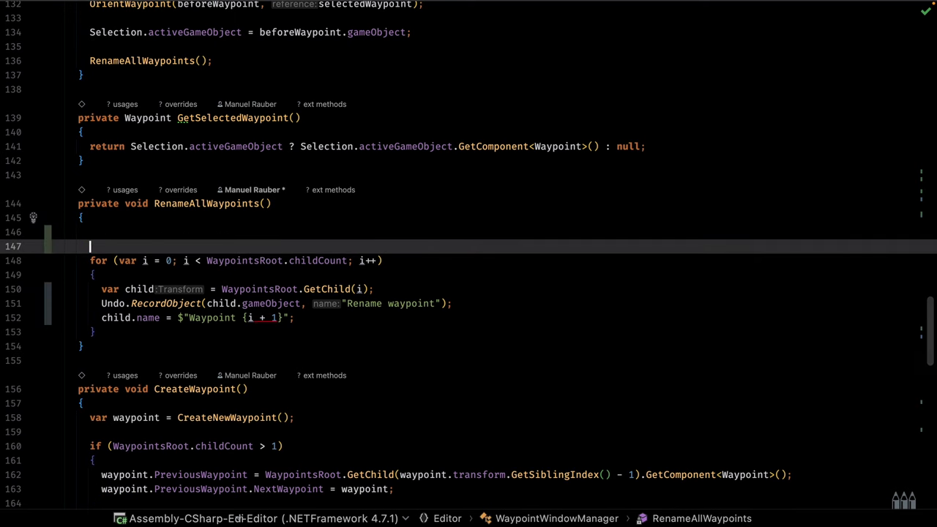
key("Up")
type("Undo.")
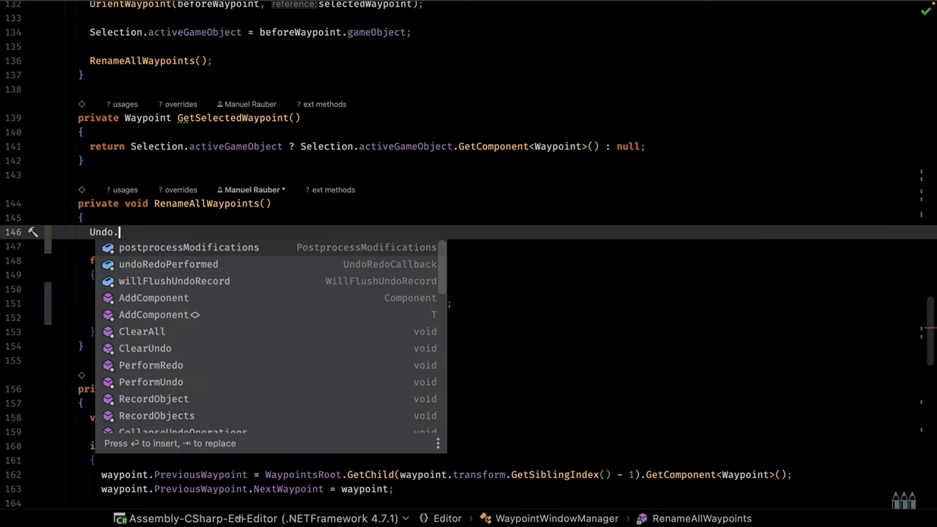
type("Incre")
key("Return")
type(";")
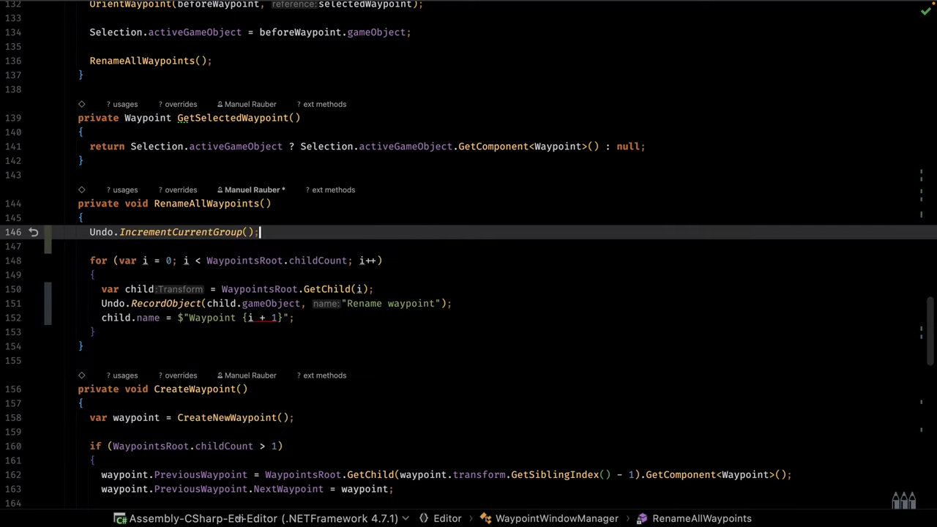
- Follow it with an Undo.SetCurrentGroupName call naming the group "Rename all waypoints"
key("Return")
type("Undo.")
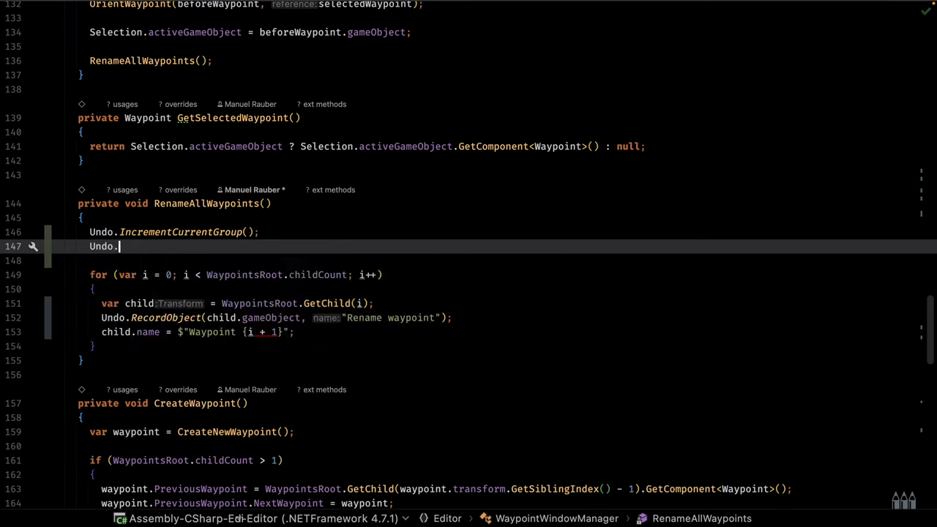
type("Set")
key("Return")
type("\"Ren")
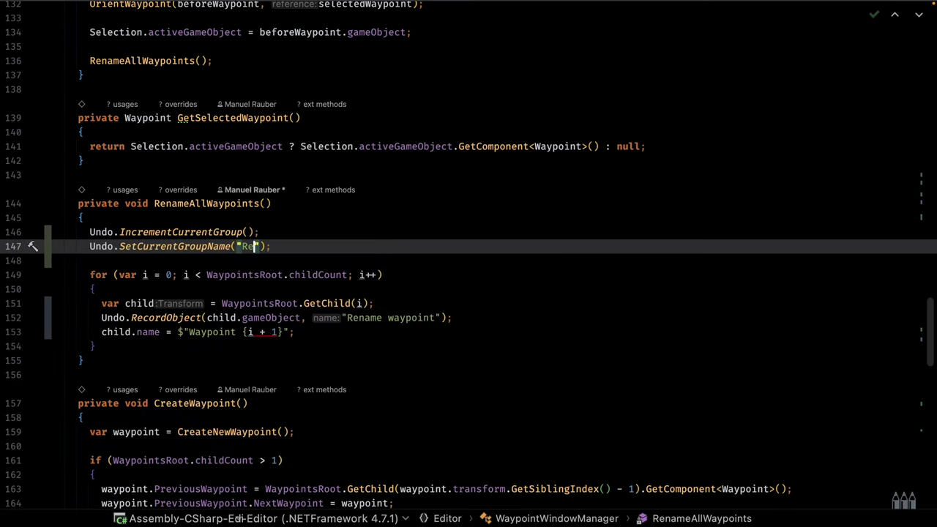
type("ame all waypi")
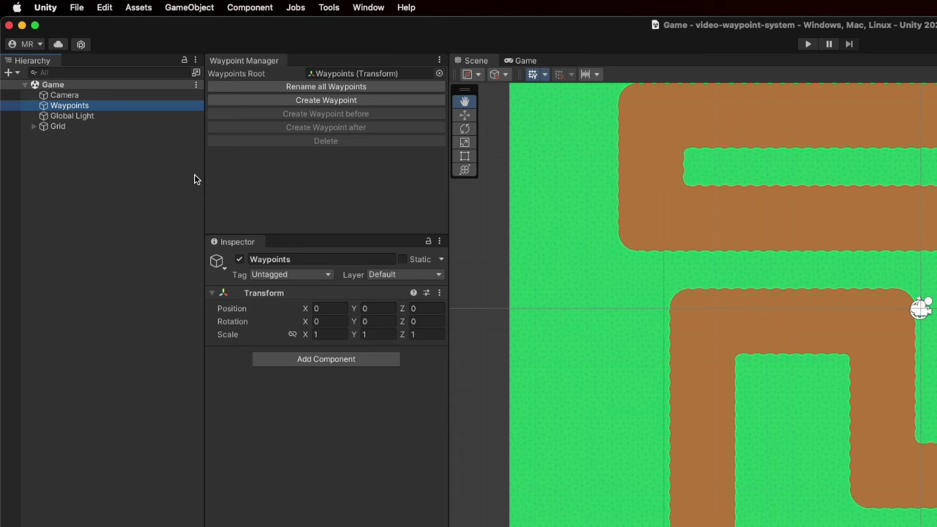
- Create three waypoints, then insert another waypoint after Waypoint 2
left_click(332, 100)
left_click(330, 101)
left_click(330, 100)
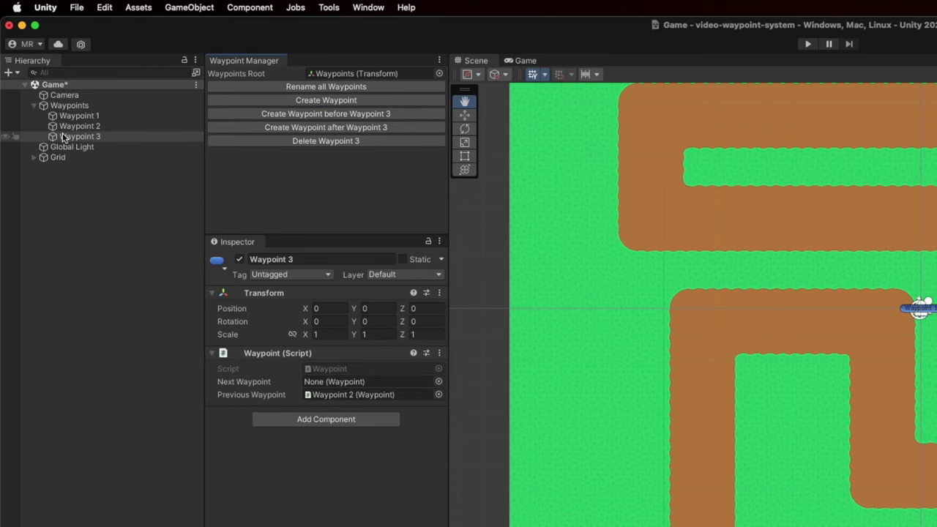
left_click(90, 128)
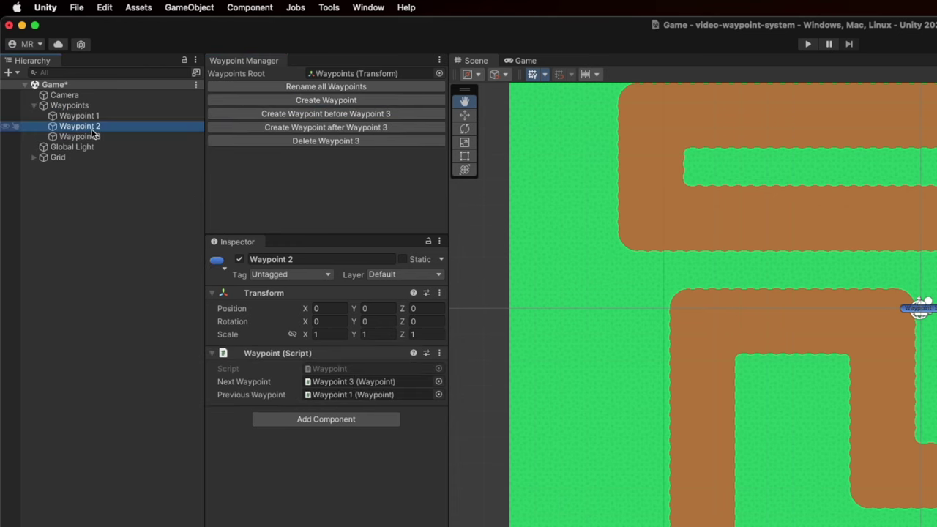
left_click(321, 128)
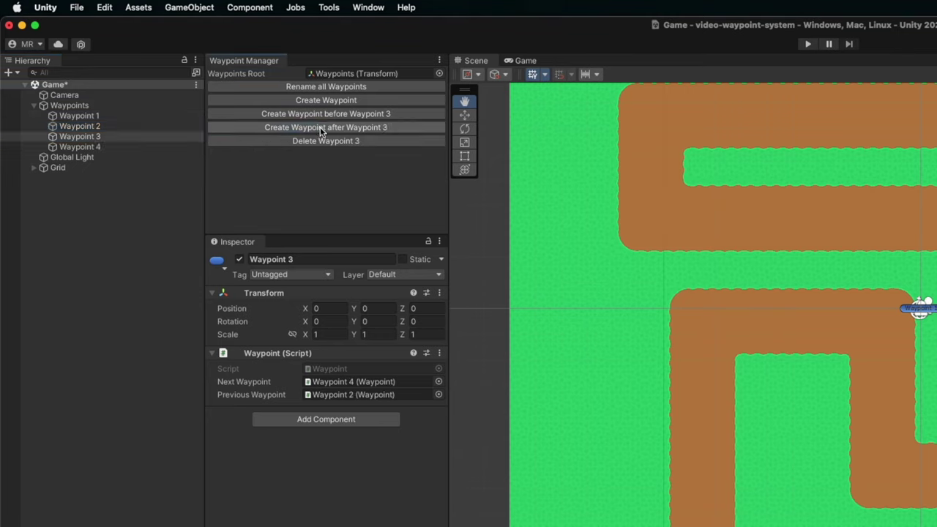
- In Undo History, roll back the renaming, Waypoint 4's reorientation and the inserted waypoint
left_click(104, 8)
left_click(126, 61)
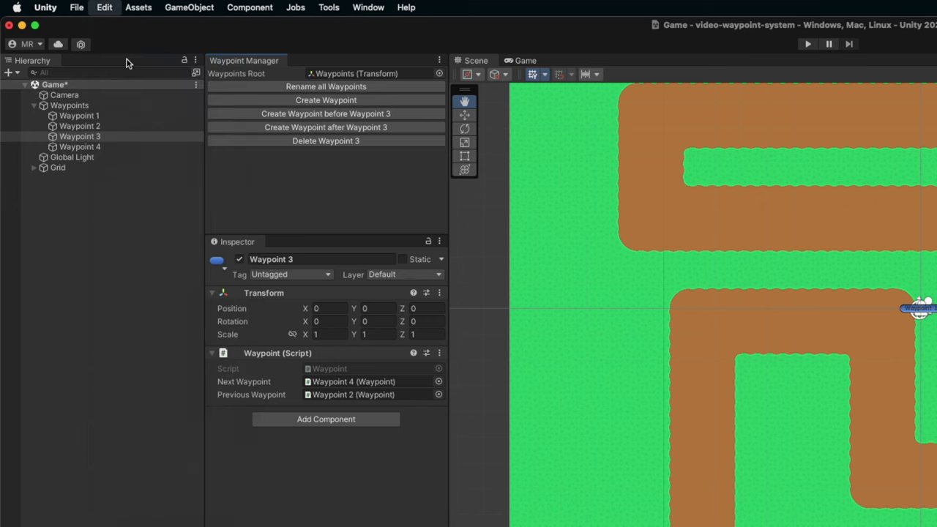
left_click(252, 207)
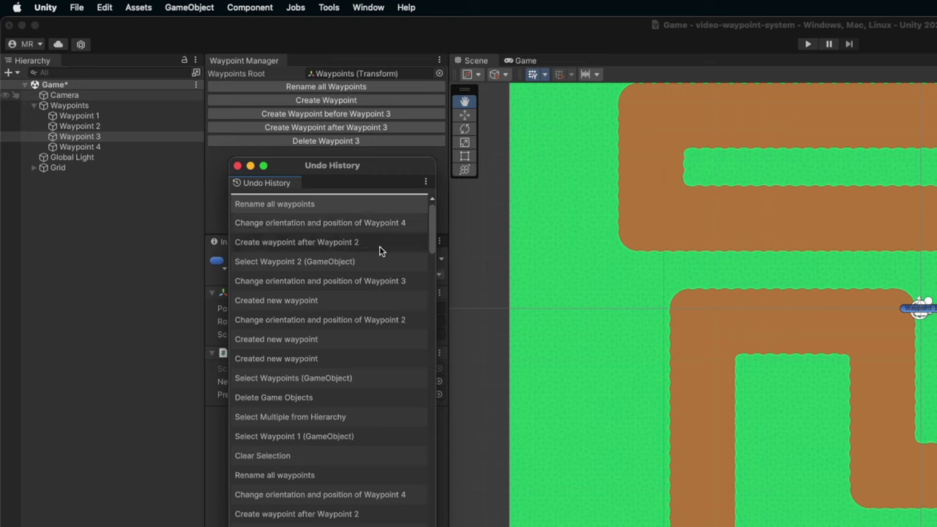
left_click(321, 208)
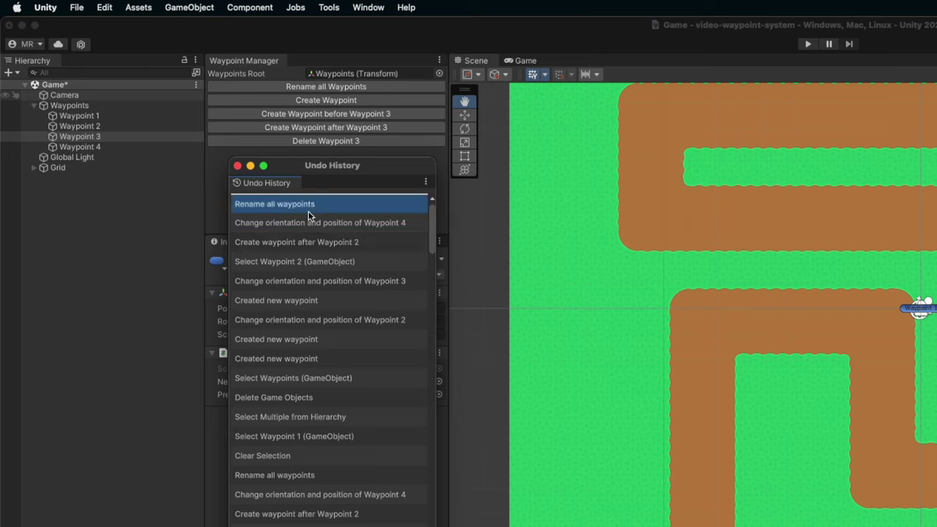
left_click(297, 211)
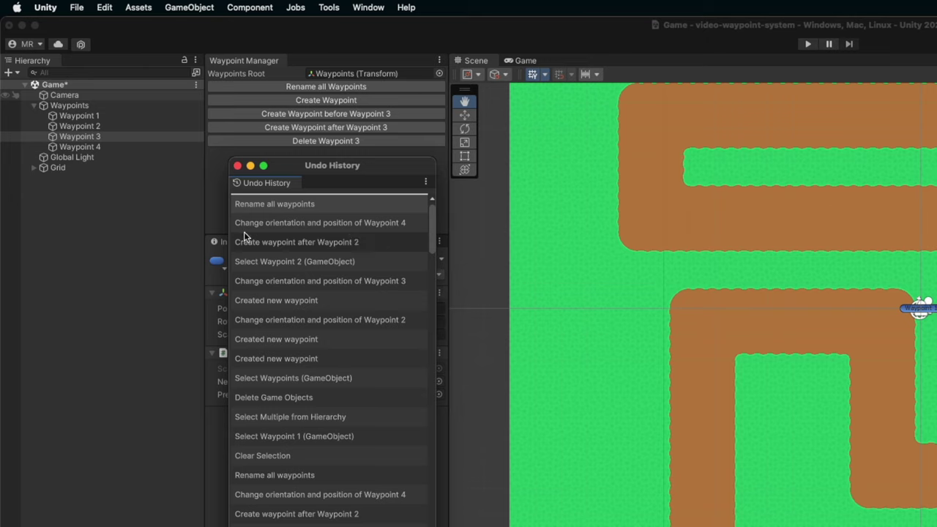
left_click(278, 226)
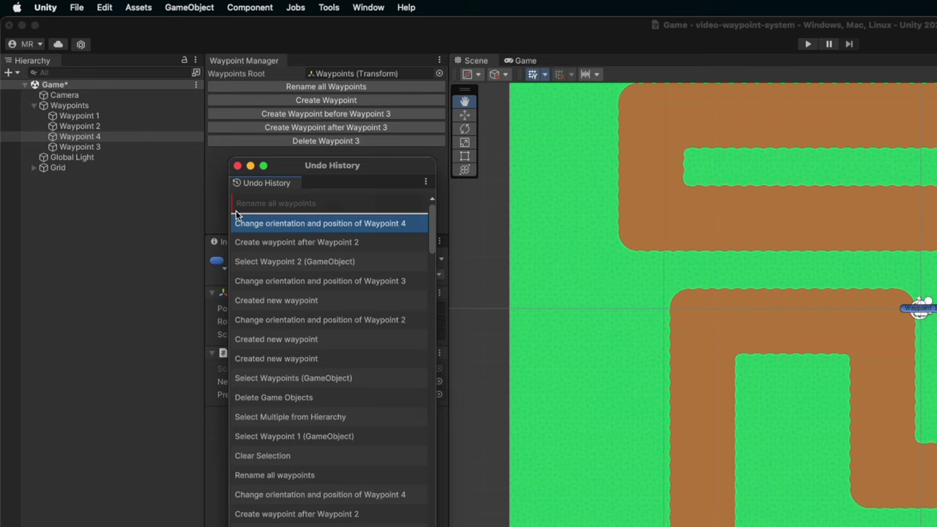
left_click(292, 250)
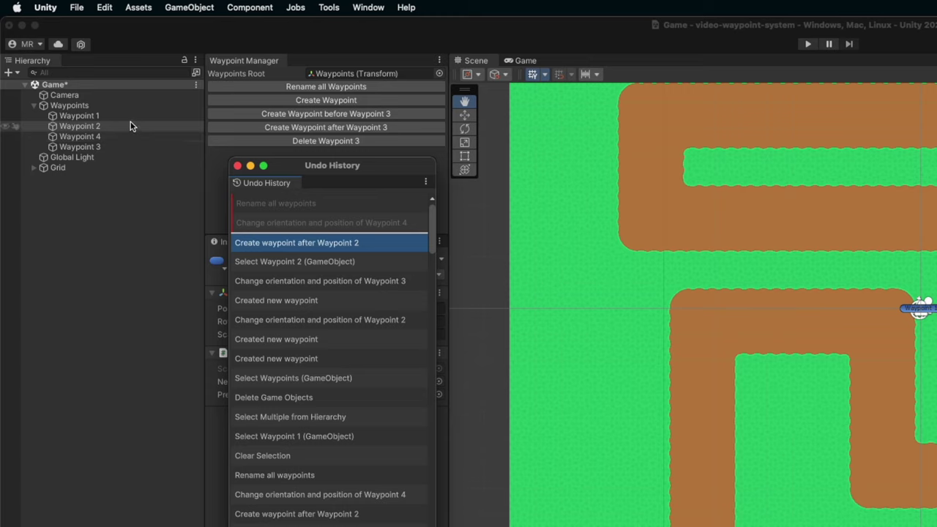
left_click(291, 263)
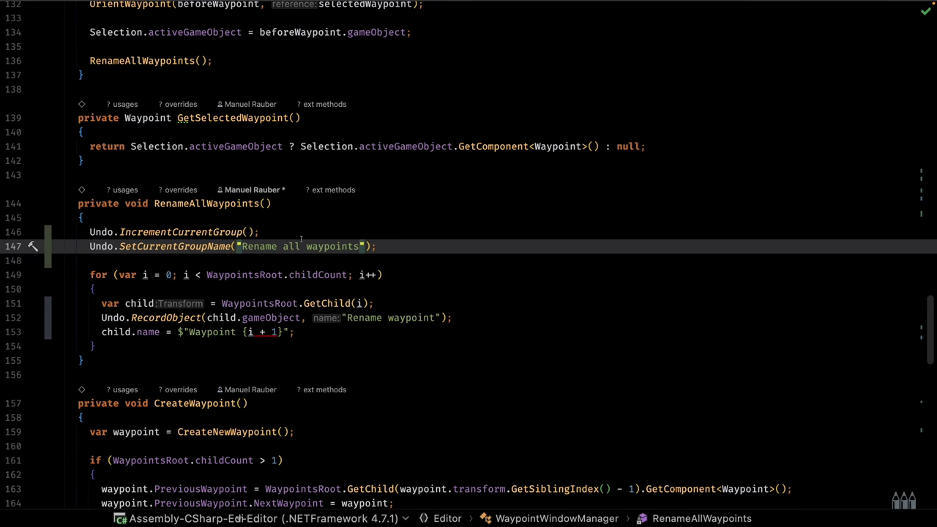
- Scroll up to CreateWaypointAfter in Rider and select its method name
scroll(301, 239, "up", 3)
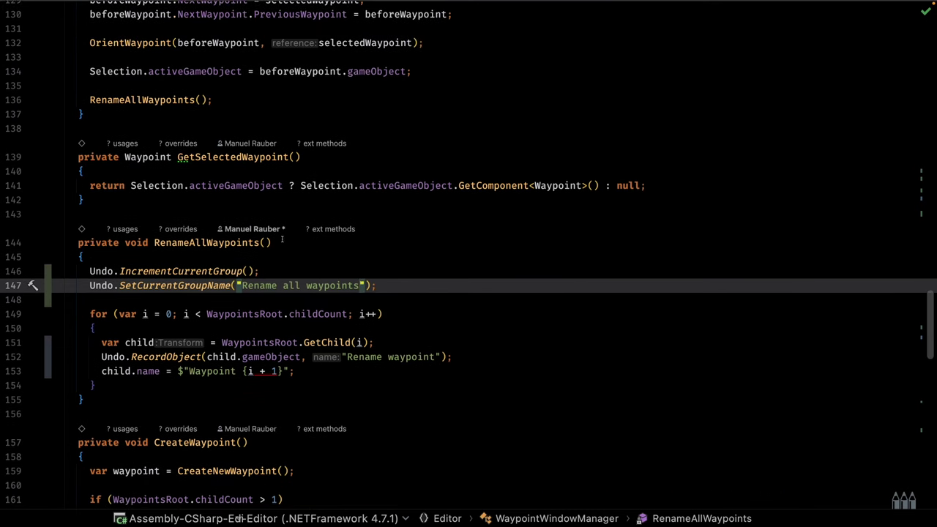
scroll(161, 273, "down", 2)
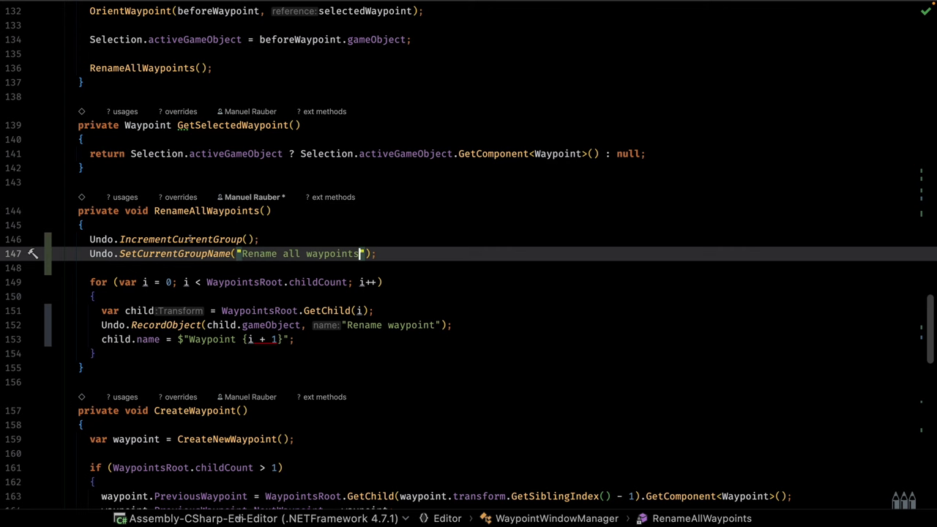
scroll(189, 238, "up", 2)
scroll(189, 238, "up", 2)
scroll(190, 239, "up", 2)
scroll(190, 239, "up", 2)
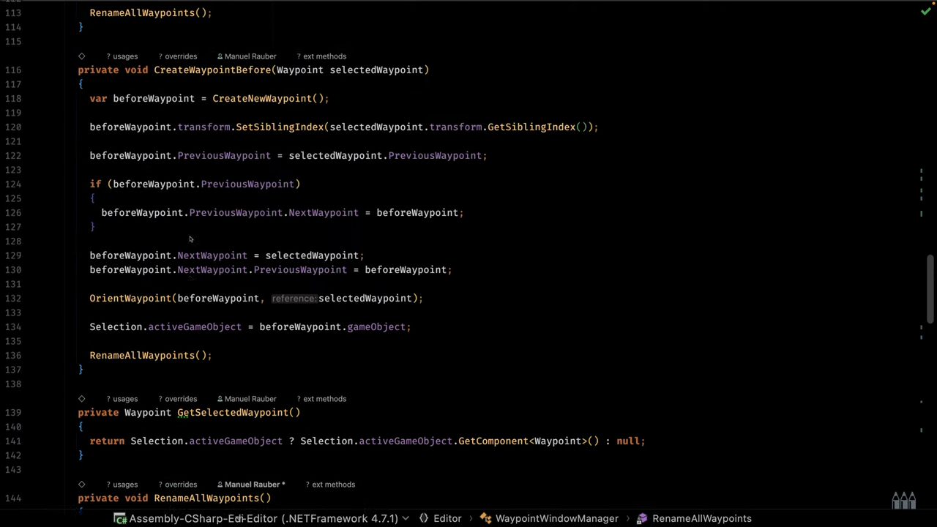
scroll(190, 239, "up", 3)
scroll(189, 238, "up", 4)
scroll(189, 239, "up", 2)
scroll(190, 238, "up", 1)
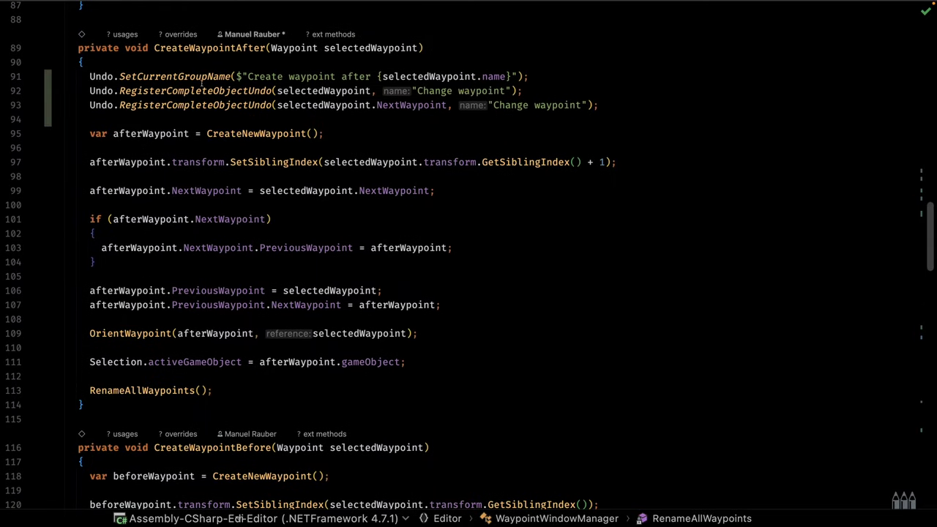
left_click(246, 119)
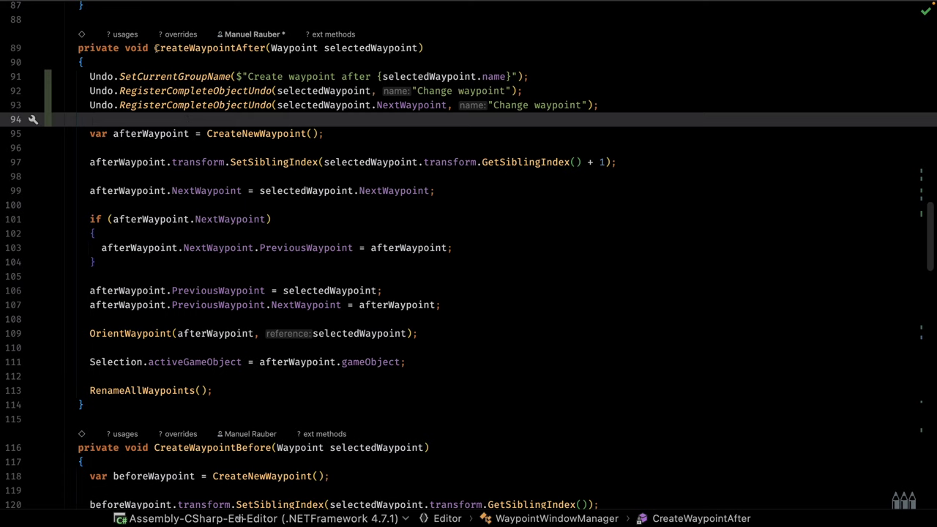
left_click_drag(155, 48, 266, 48)
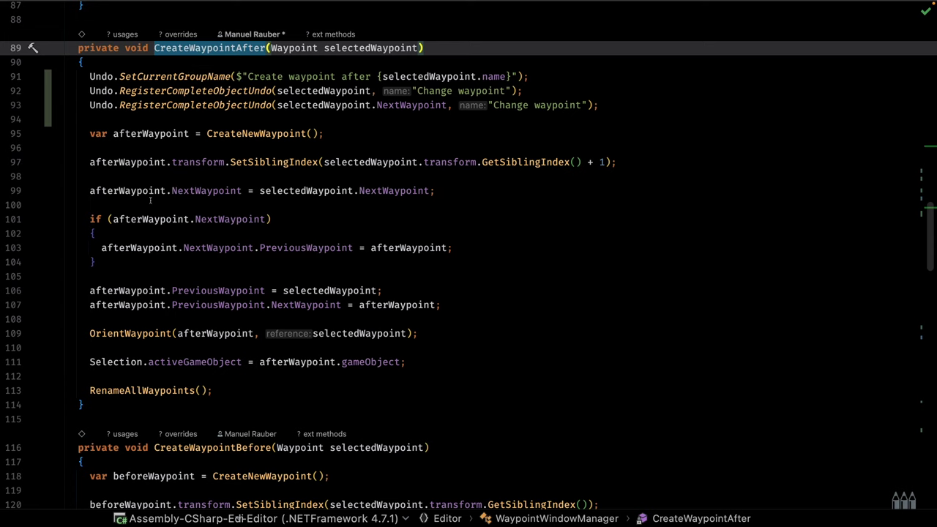
- Walk through CreateWaypointAfter's OrientWaypoint and RenameAllWaypoints calls and its group-name line
mouse_move(206, 247)
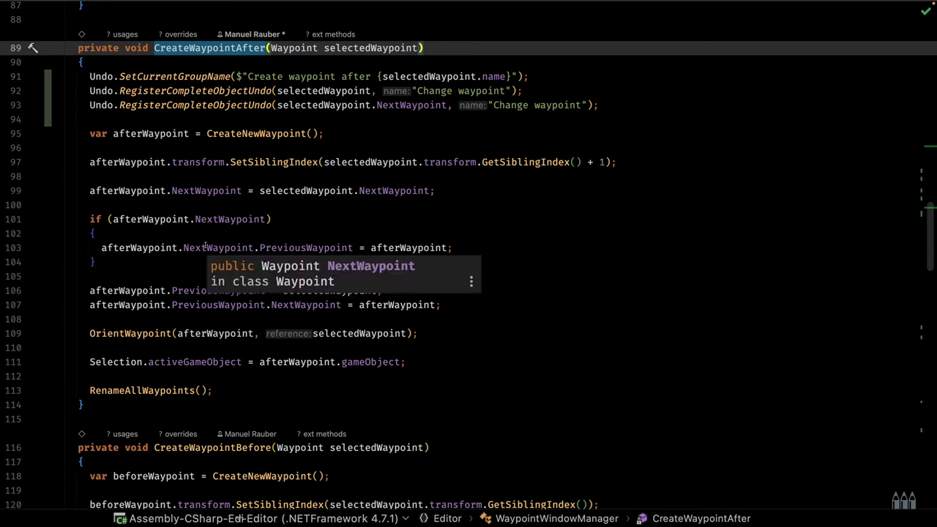
left_click(212, 391)
scroll(208, 101, "down", 1)
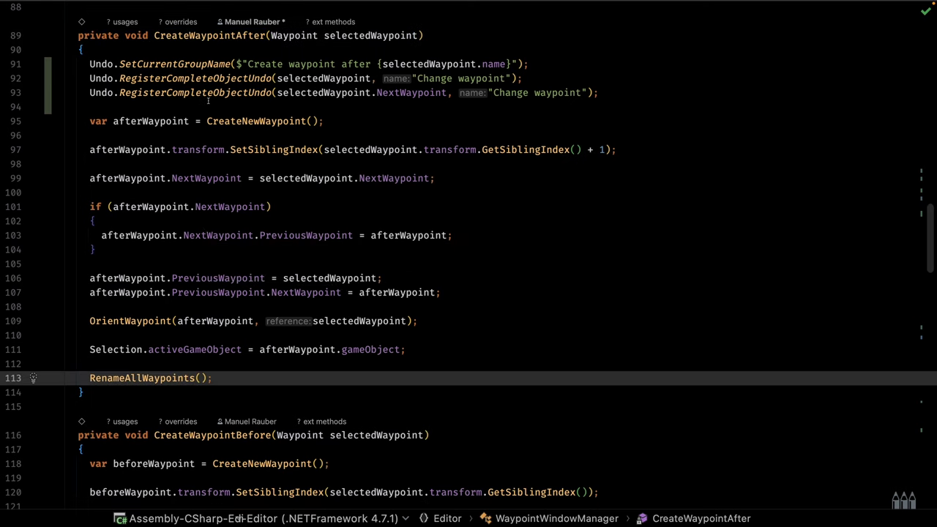
left_click(173, 320)
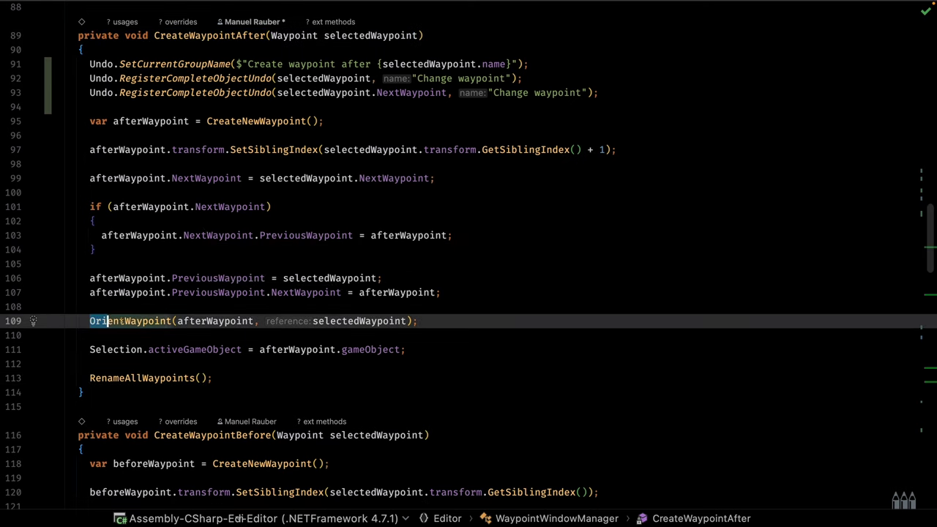
left_click(176, 378)
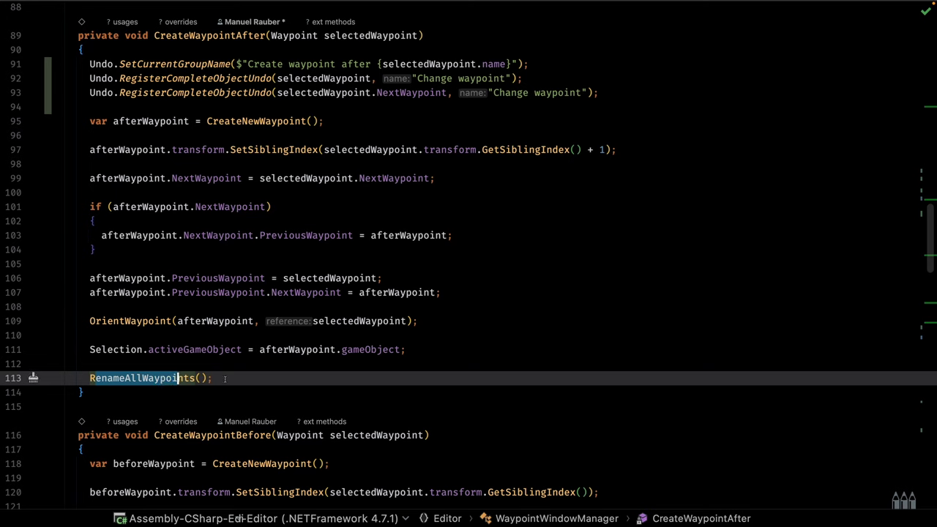
left_click(225, 379)
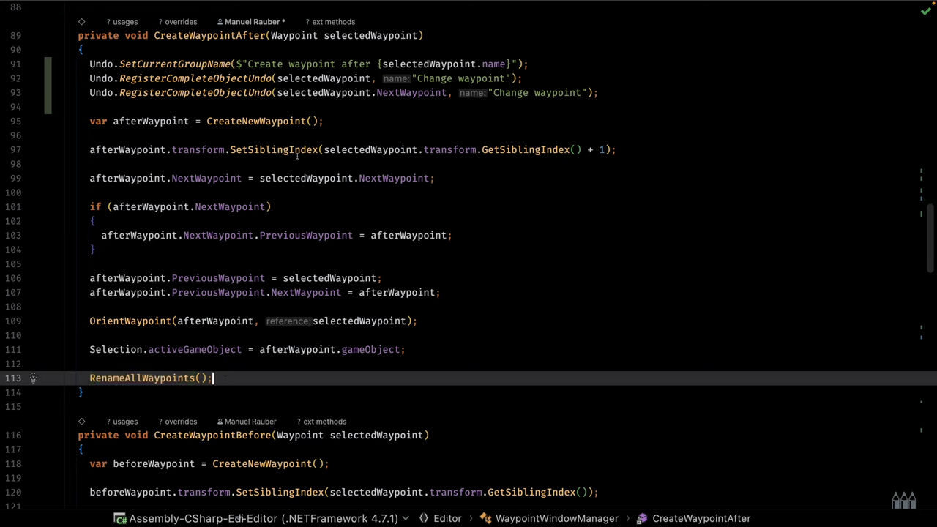
left_click_drag(155, 35, 266, 36)
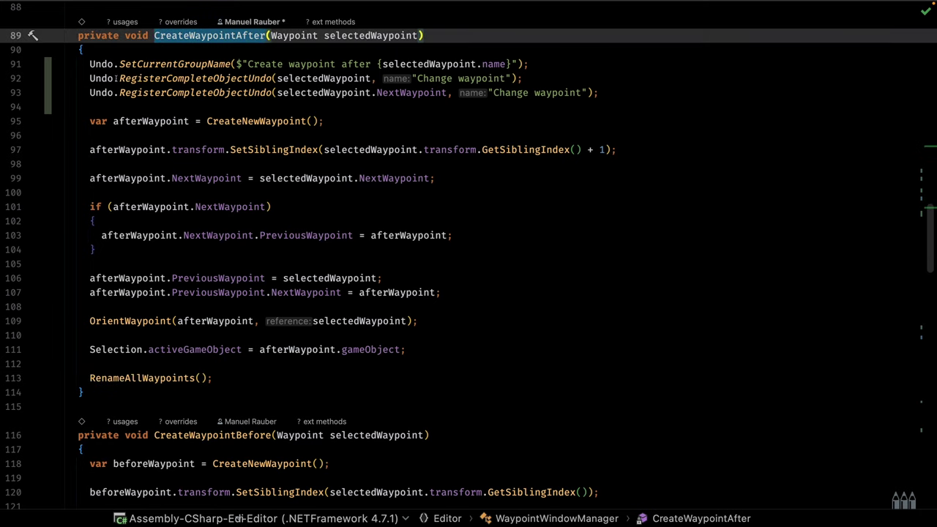
left_click(575, 64)
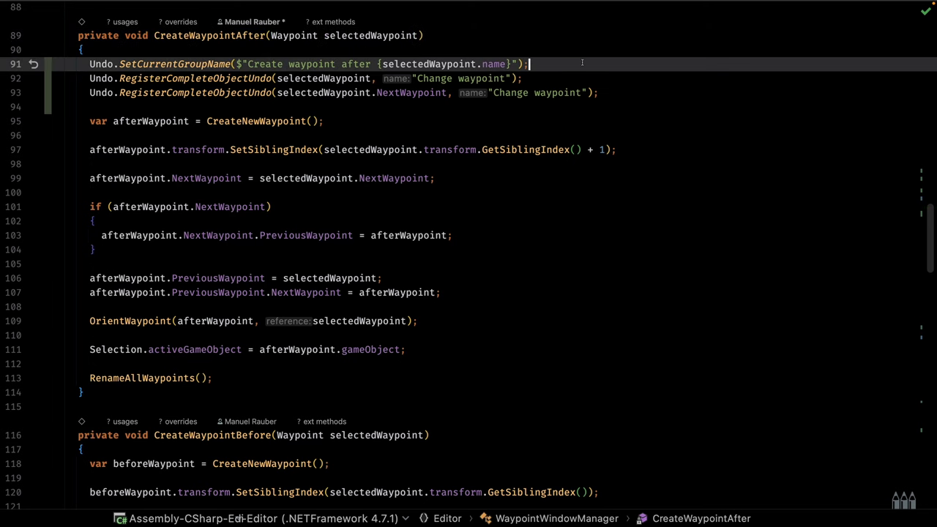
- Store the current undo group with var group = Undo.GetCurrentGroup(); below the group-name line
key("Return")
key("Return")
key("Return")
key("Up")
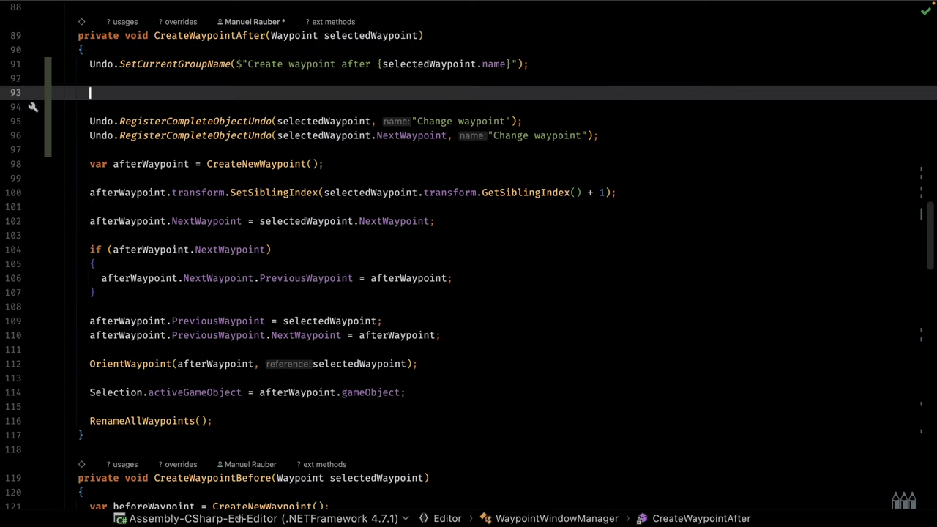
type("var group = ")
type("Undo.Ge")
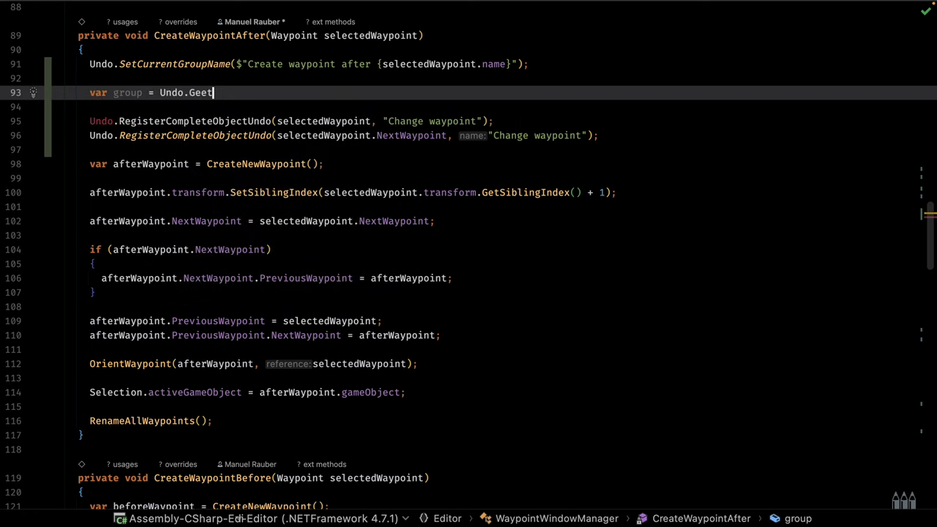
type("t")
key("Return")
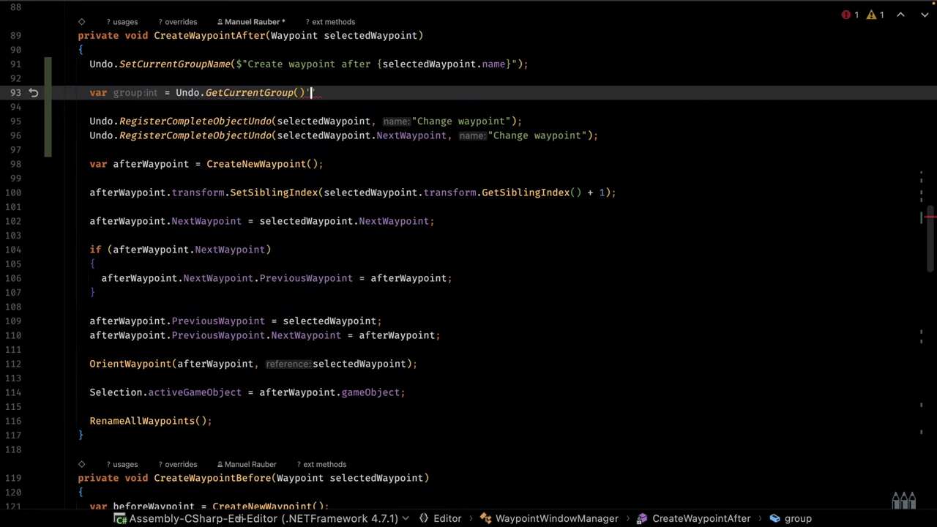
type(";")
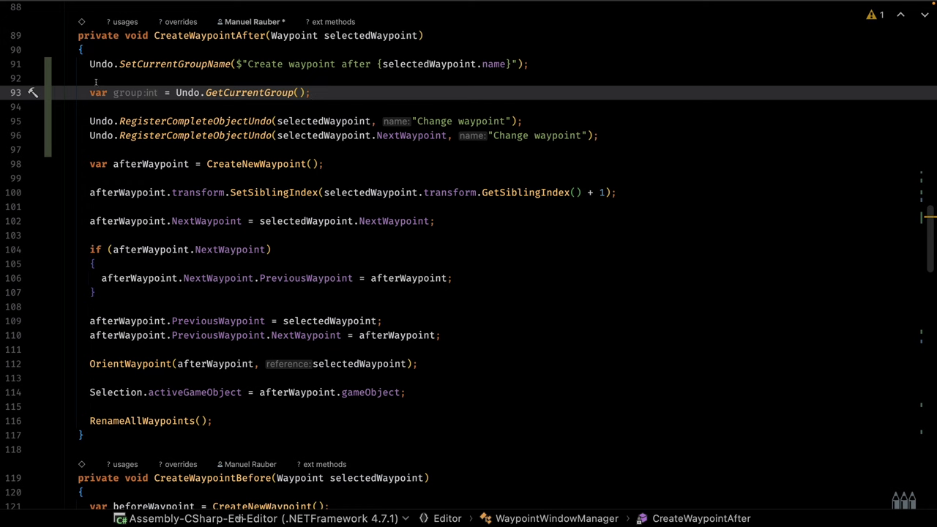
- Add Undo.CollapseUndoOperations(group); after the RenameAllWaypoints() call
scroll(91, 301, "down", 3)
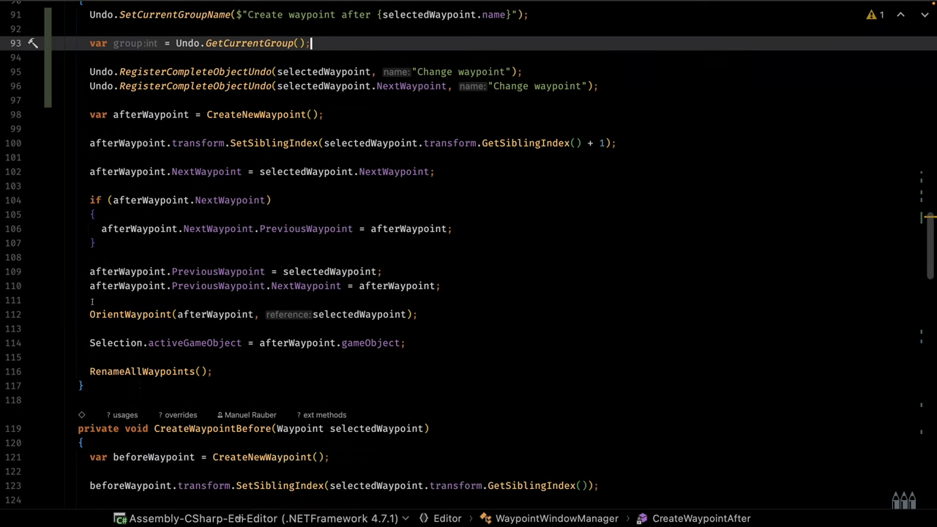
left_click(226, 366)
key("Return")
key("Return")
type("Und")
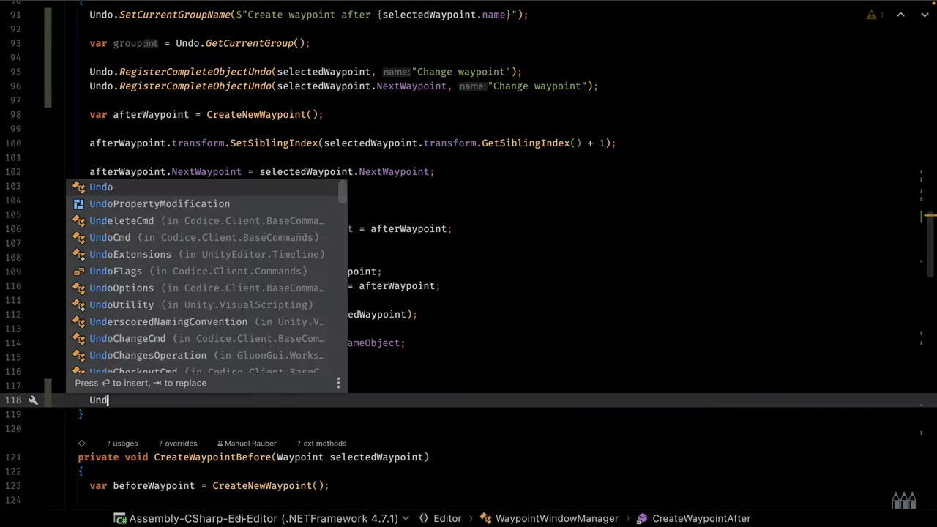
type("o.Col")
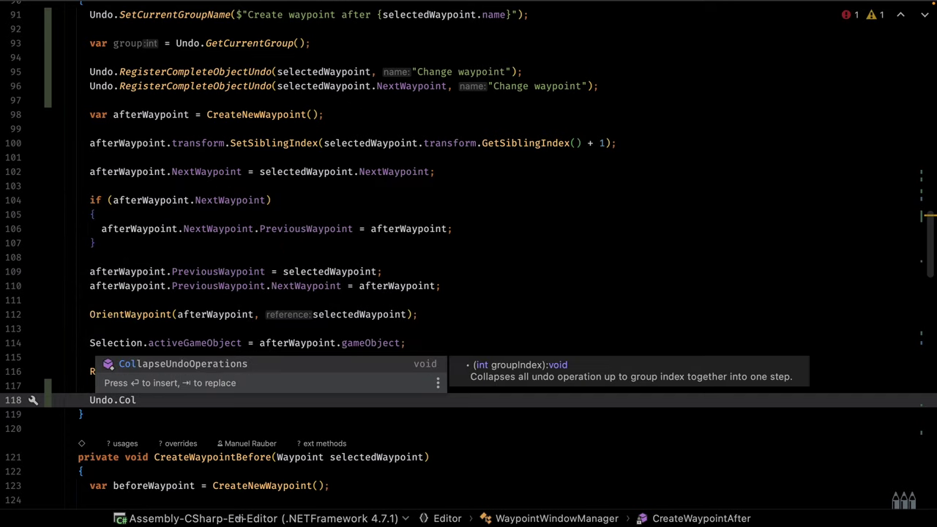
key("Return")
type("group);")
key("Return")
key("End")
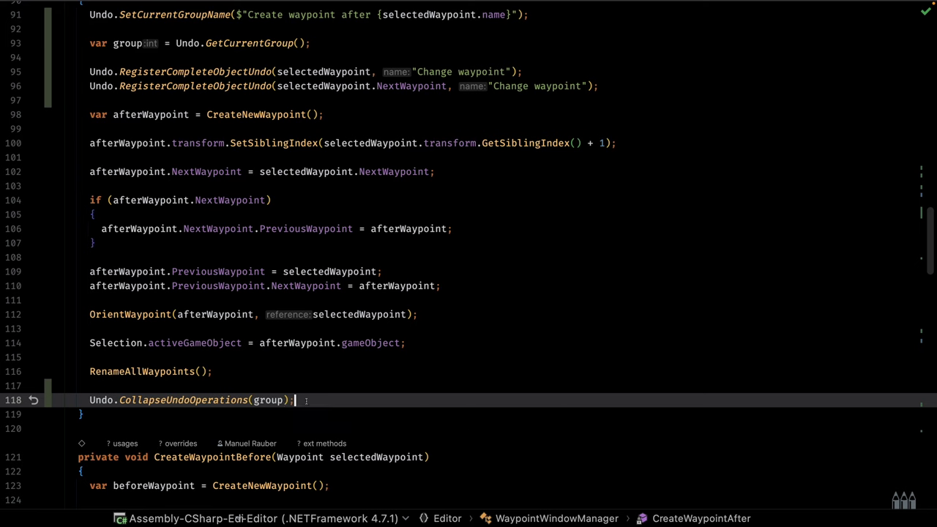
- Select lines 93–118 to review the code covered by the undo group
left_click_drag(296, 399, 89, 44)
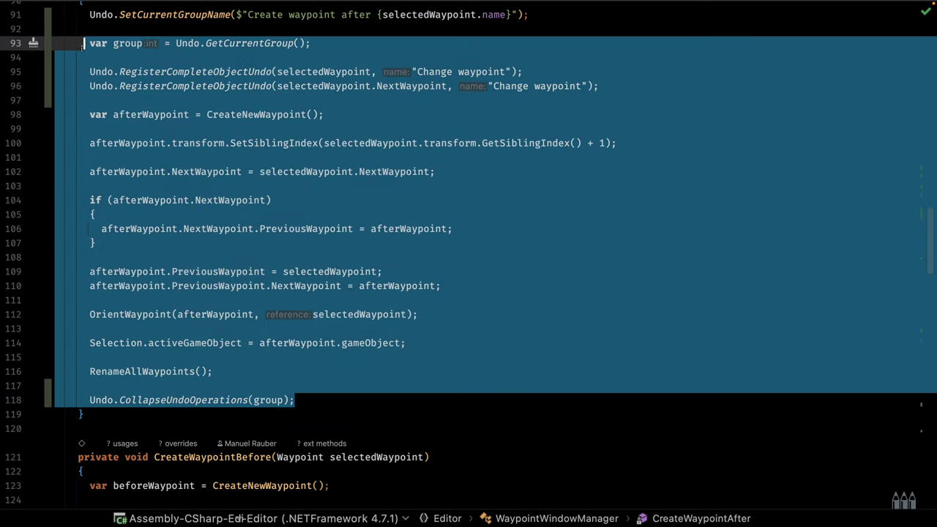
mouse_move(90, 44)
left_click(339, 386)
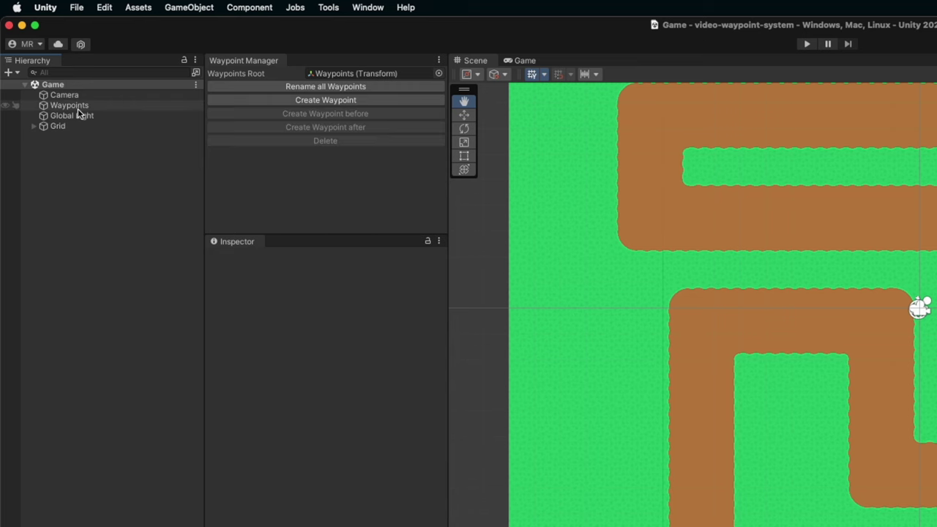
- Under Waypoints, create three waypoints, then insert a new one after Waypoint 2
left_click(77, 108)
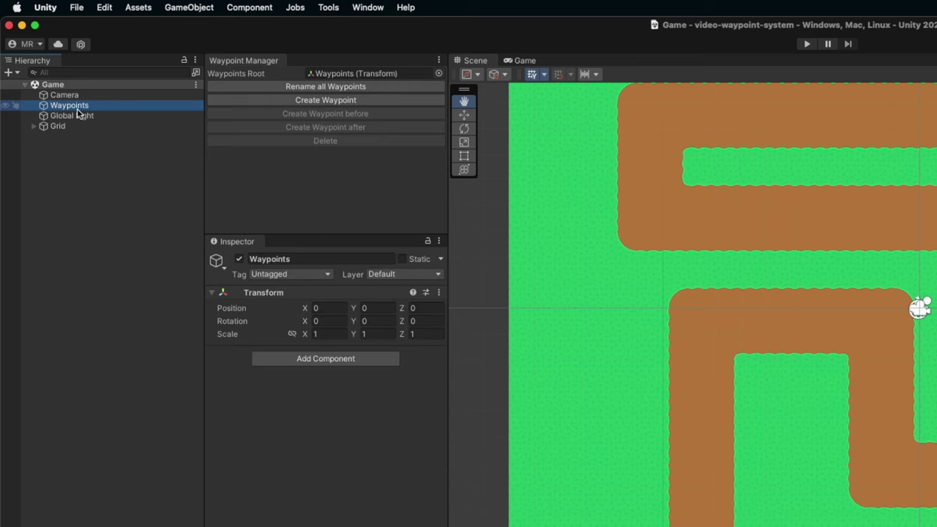
left_click(313, 101)
left_click(293, 100)
left_click(287, 100)
left_click(122, 127)
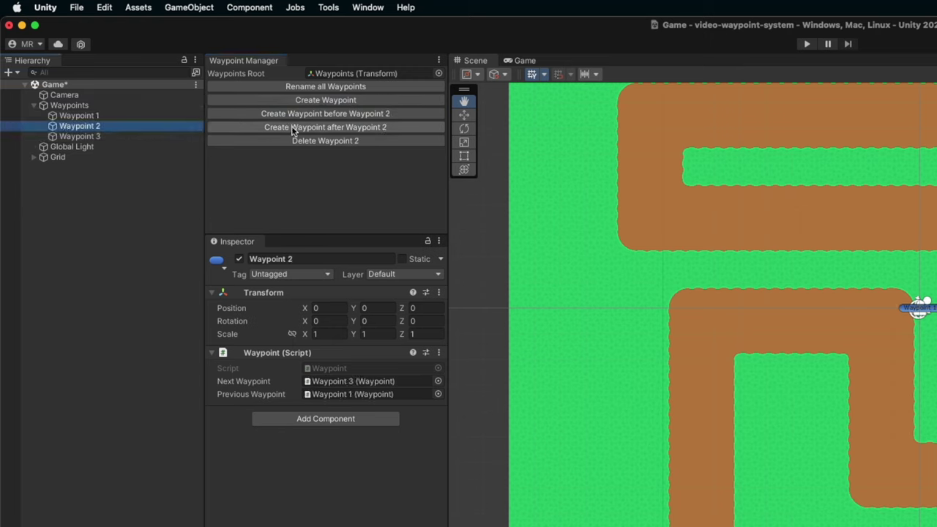
left_click(322, 127)
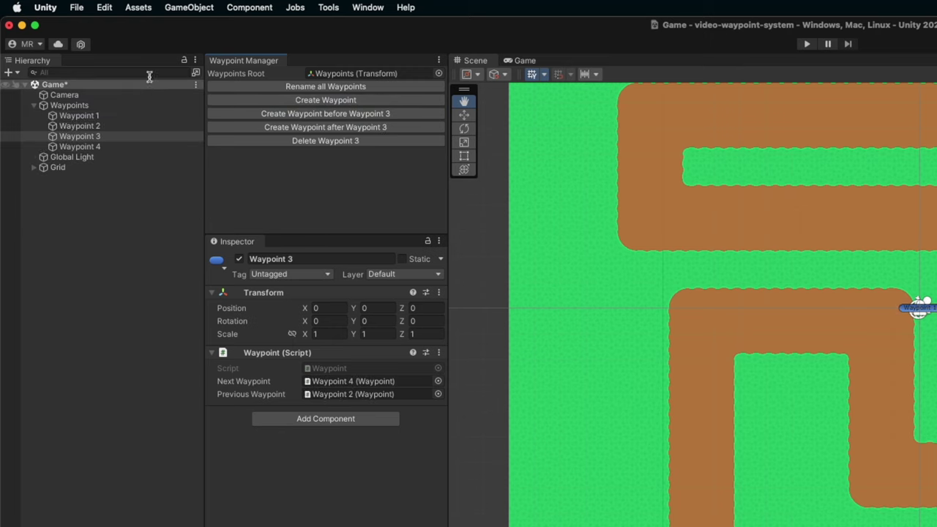
- In Edit > Undo History, inspect the Rename all waypoints step, then undo back to selecting Waypoint 2
left_click(106, 8)
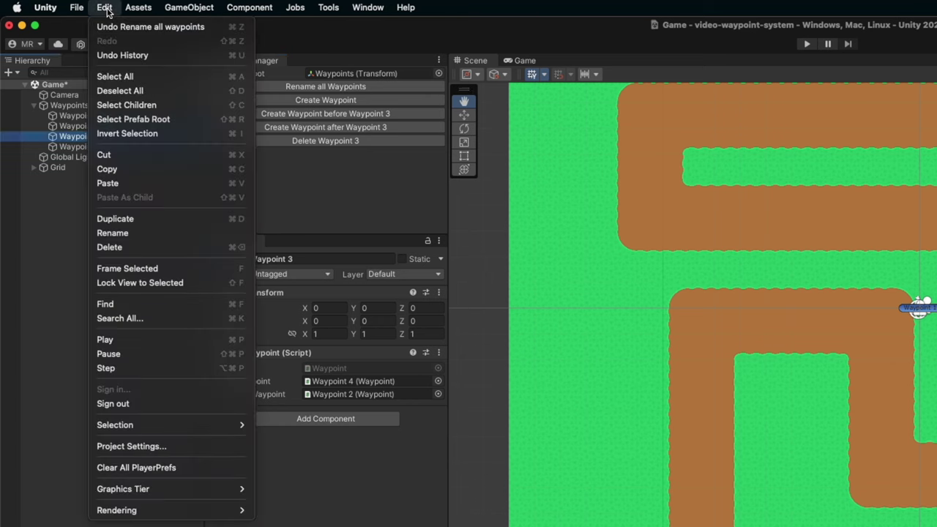
left_click(141, 57)
left_click(286, 208)
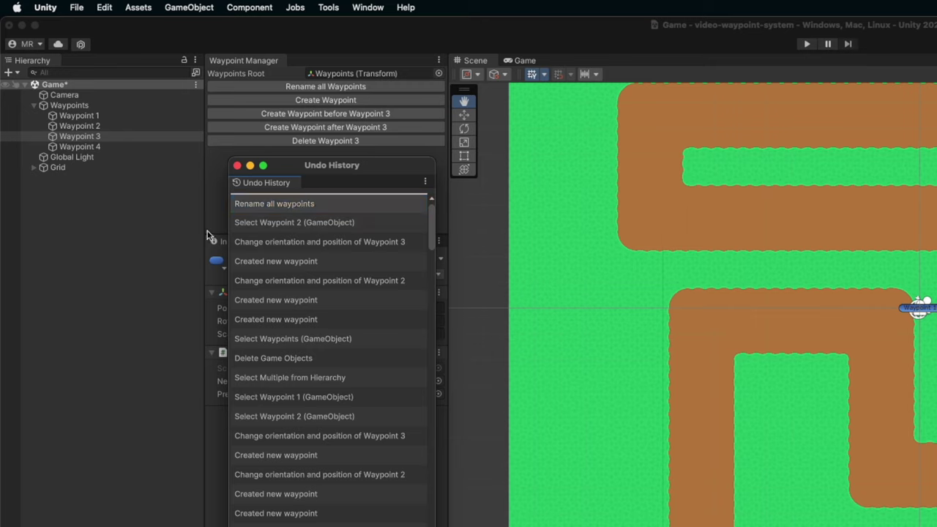
left_click(299, 224)
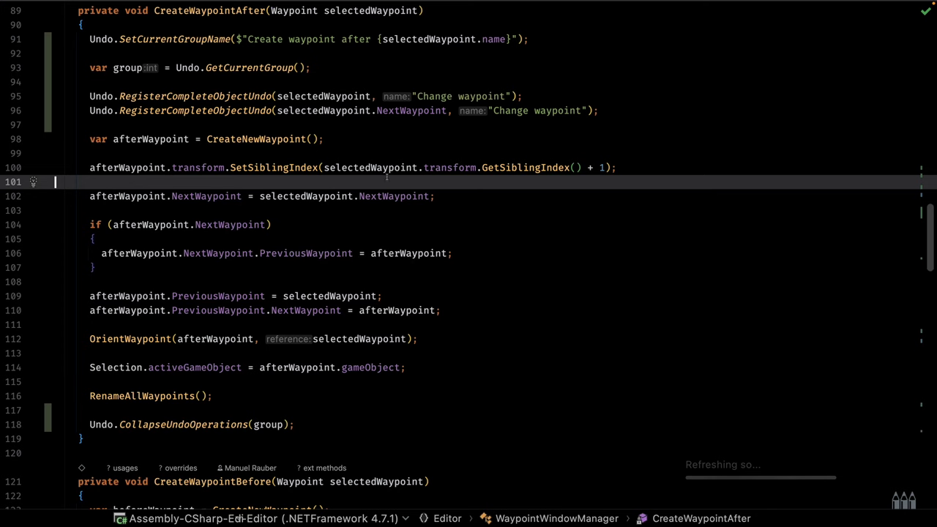
- Cut the Undo.SetCurrentGroupName line and paste it directly above Undo.CollapseUndoOperations(group);
left_click(88, 38)
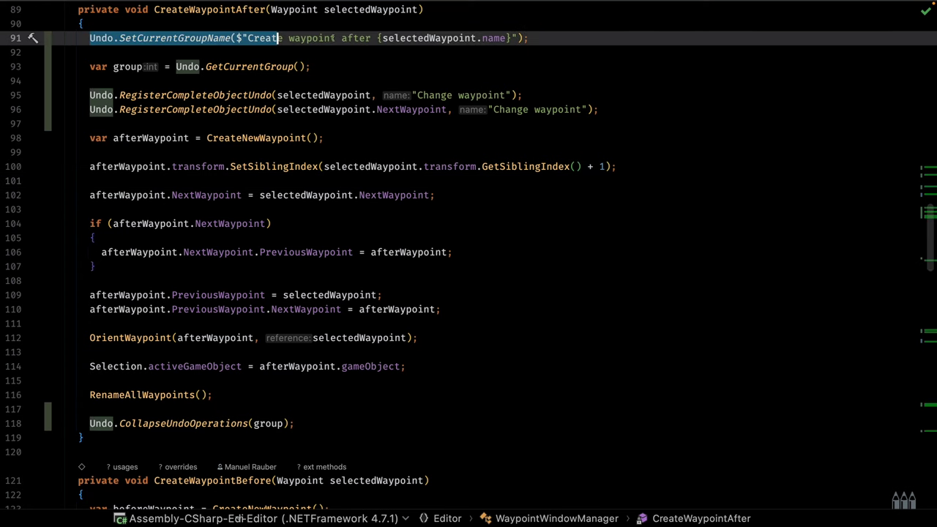
key("BackSpace")
key("shift+End")
key("Delete")
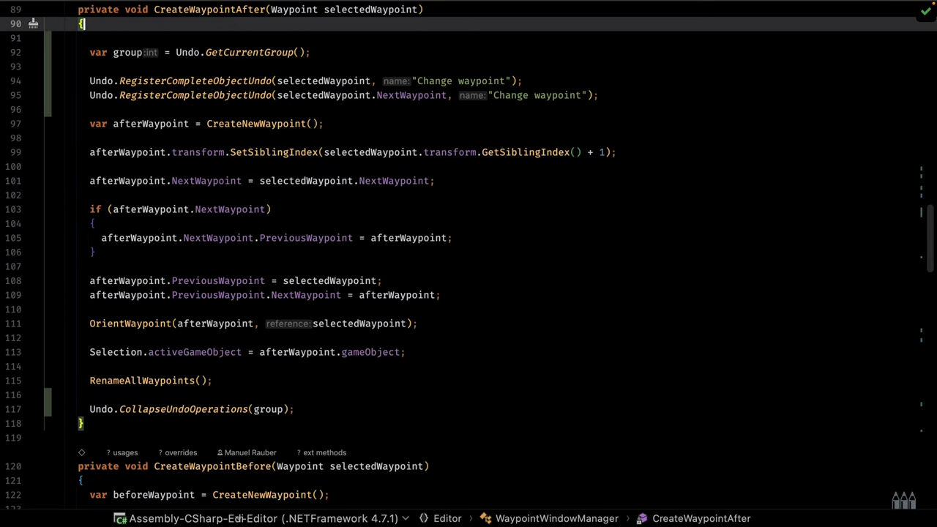
key("Delete")
left_click(111, 380)
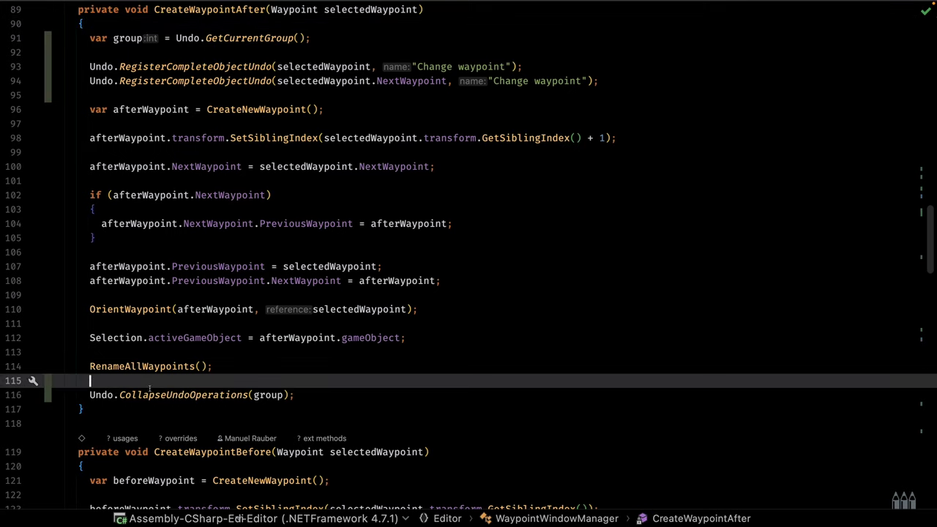
key("Return")
type("Undo.SetCurrentGroupName($\"Create waypoint after {selectedWaypoint.name}\");")
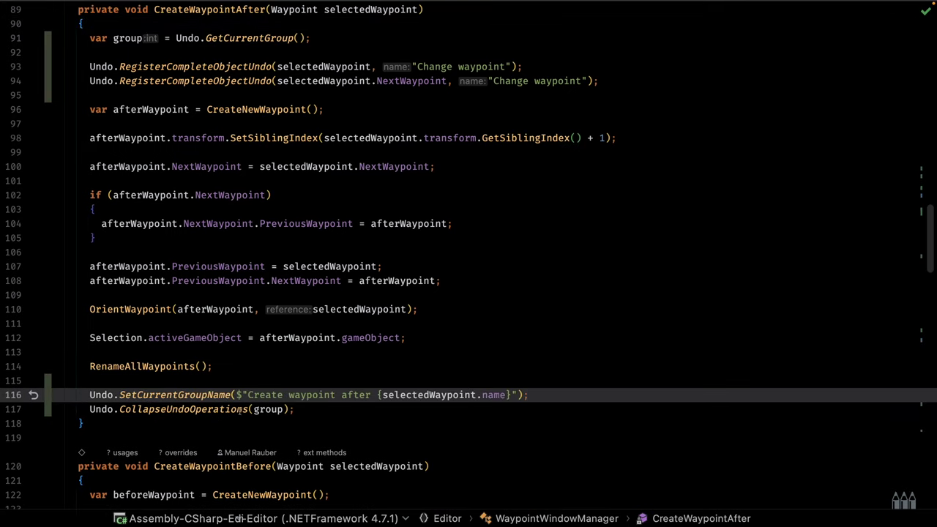
left_click_drag(313, 413, 174, 409)
key("super+Tab")
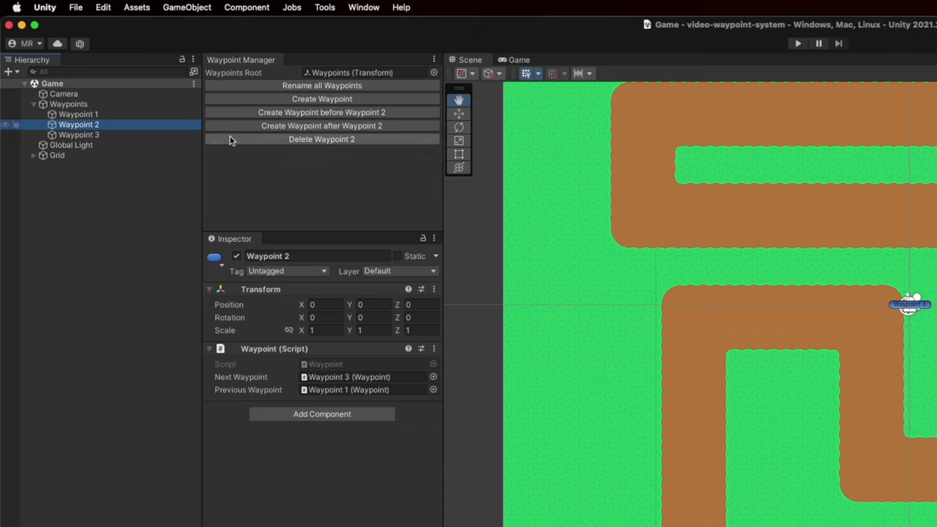
- Create a waypoint after Waypoint 2 and undo it as the single Create waypoint after step in Undo History
left_click(345, 126)
left_click(140, 7)
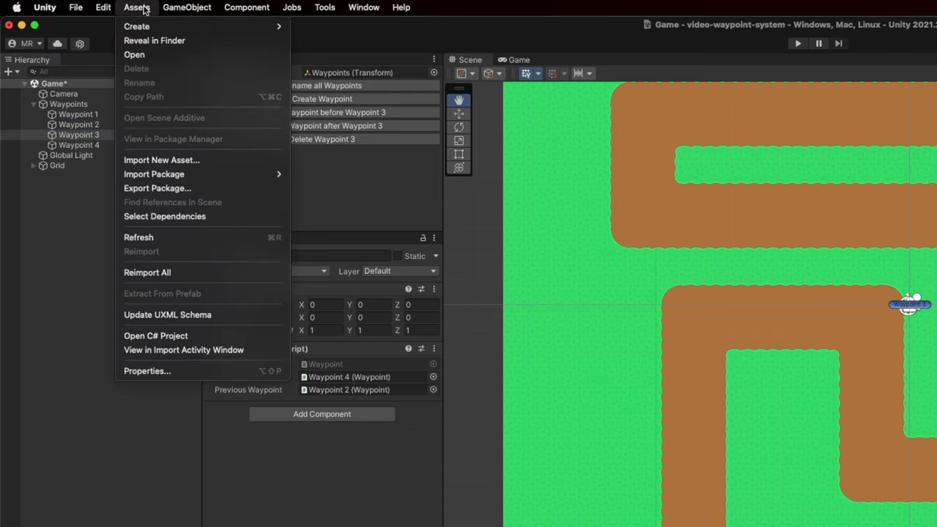
mouse_move(111, 7)
left_click(113, 56)
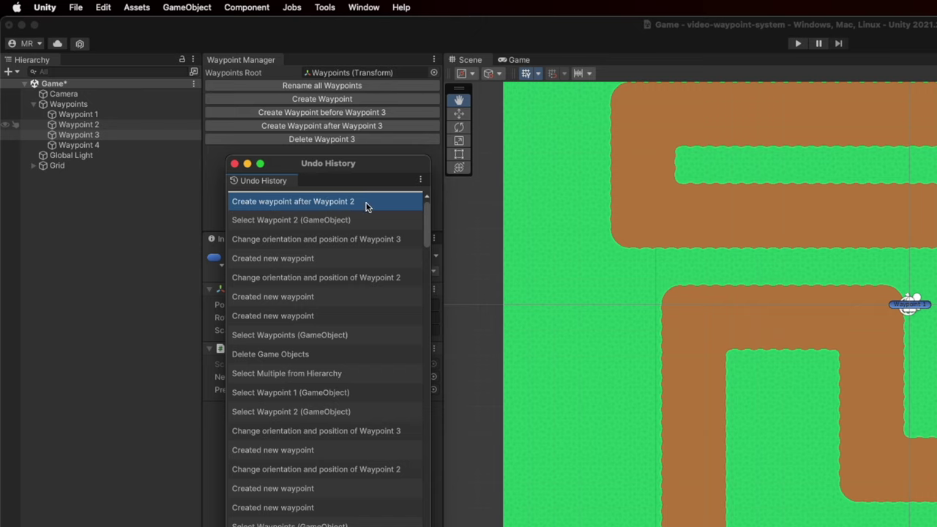
left_click(291, 220)
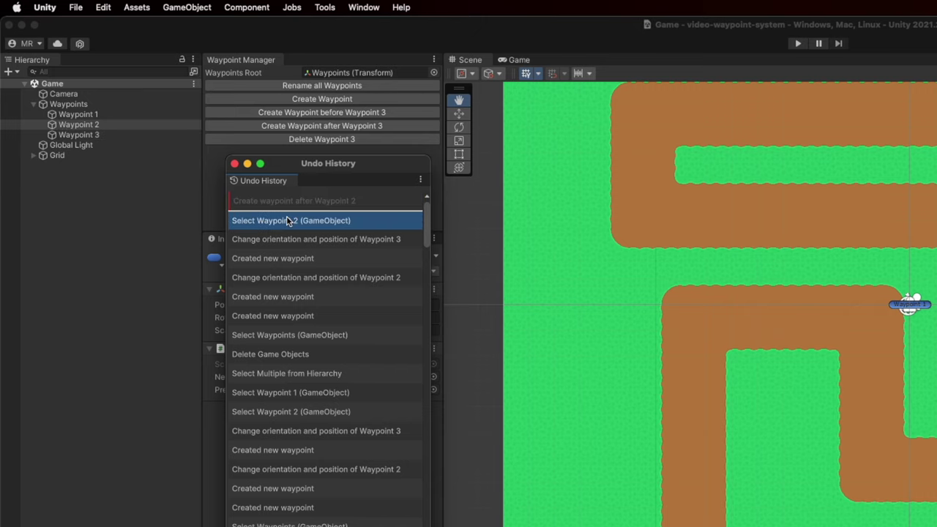
left_click(234, 163)
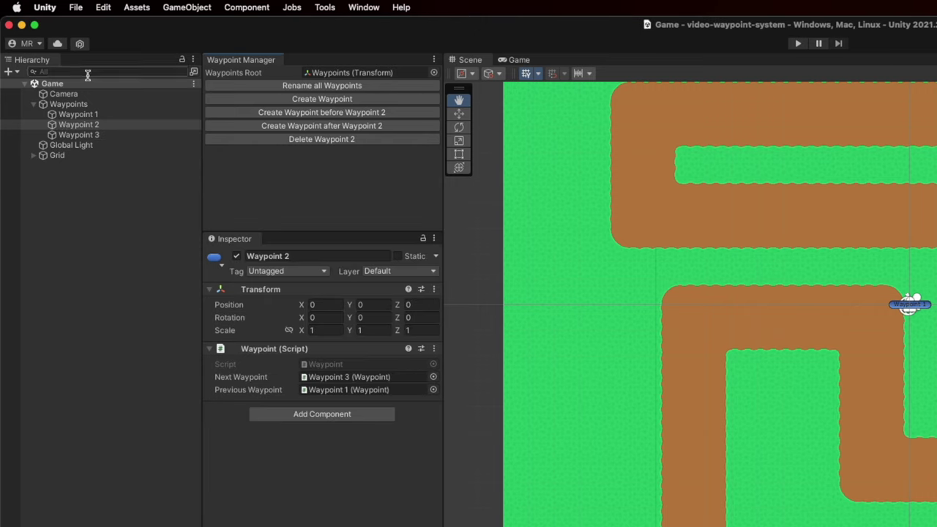
- Create a waypoint before Waypoint 2 and inspect its several separate entries in Undo History
left_click(103, 126)
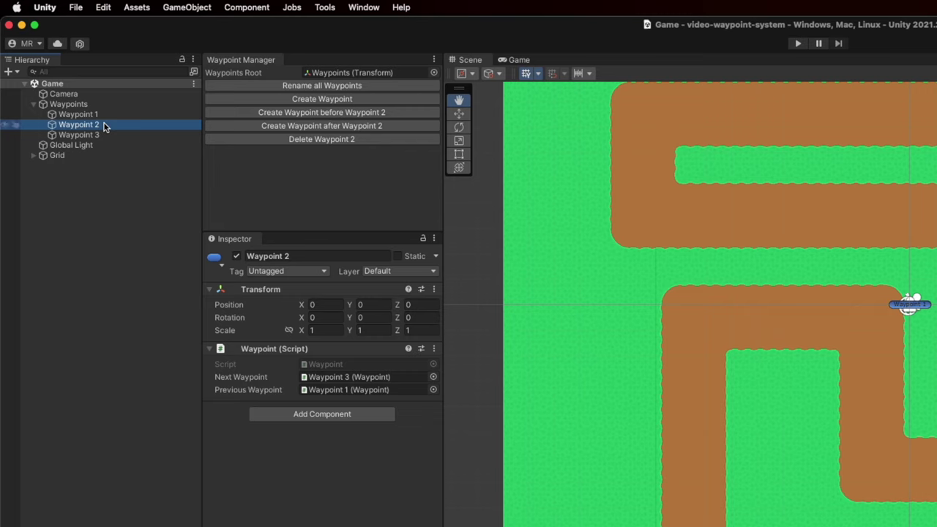
left_click(296, 118)
left_click(103, 8)
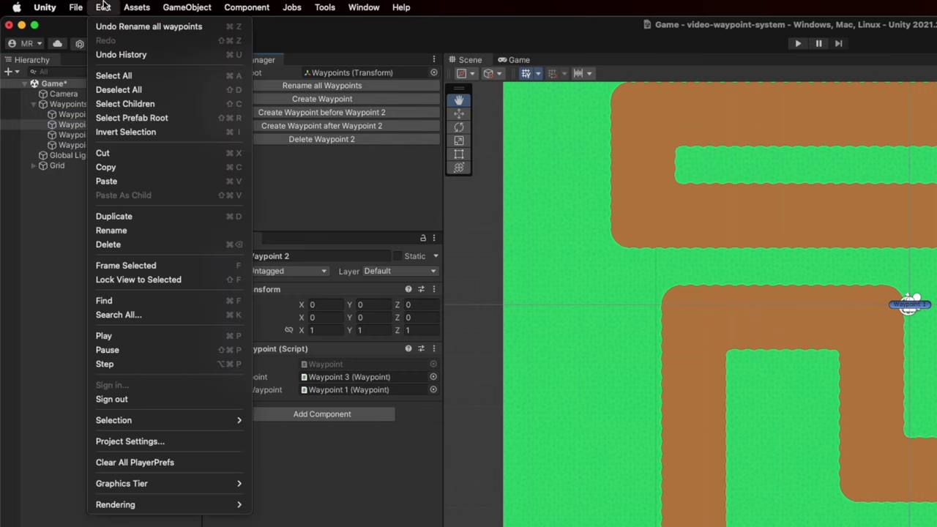
left_click(126, 55)
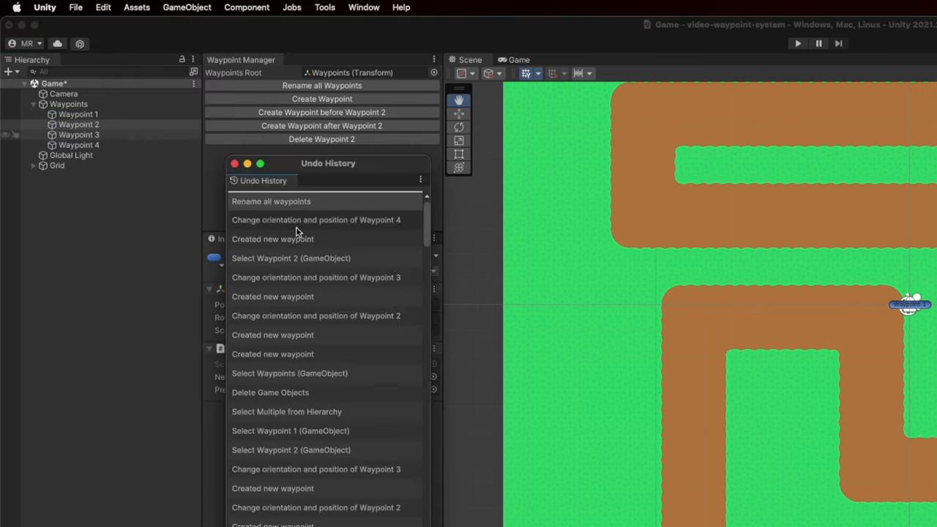
left_click(292, 205)
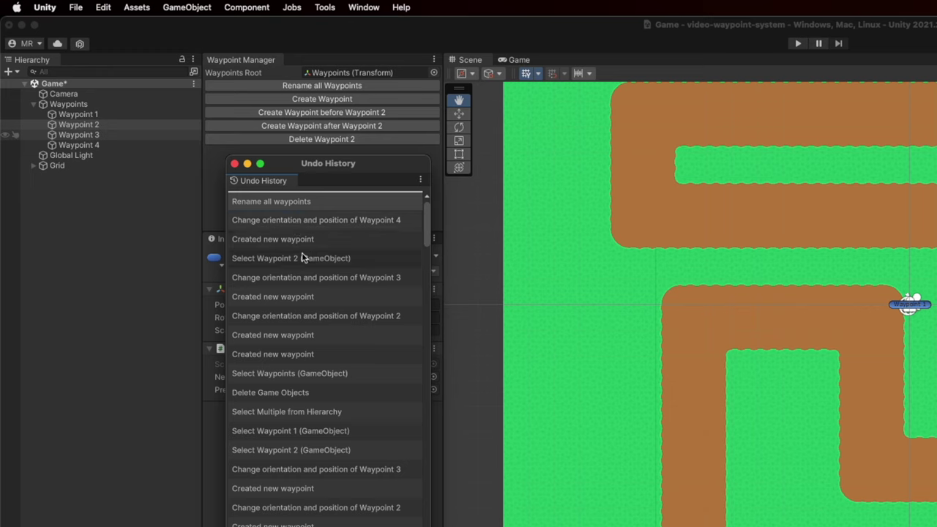
left_click(301, 208)
left_click(313, 205)
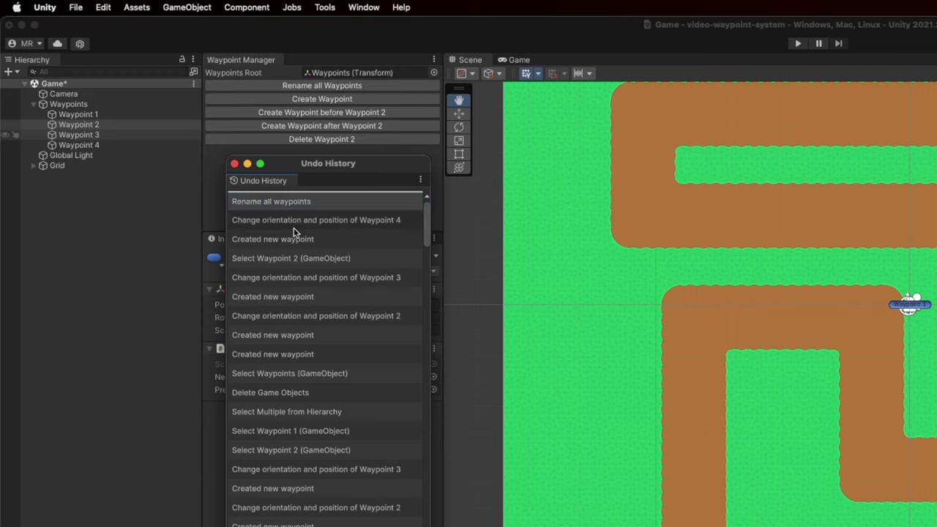
left_click(314, 203)
- Undo back through the orientation change and waypoint creation to selecting Waypoint 2, then inspect Waypoint 3's links
left_click(307, 222)
left_click(283, 244)
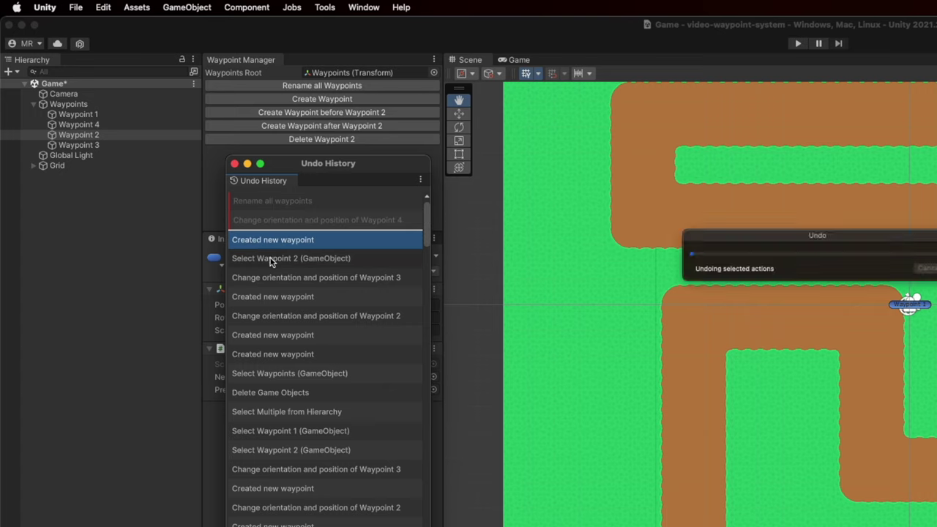
left_click(270, 260)
left_click(235, 164)
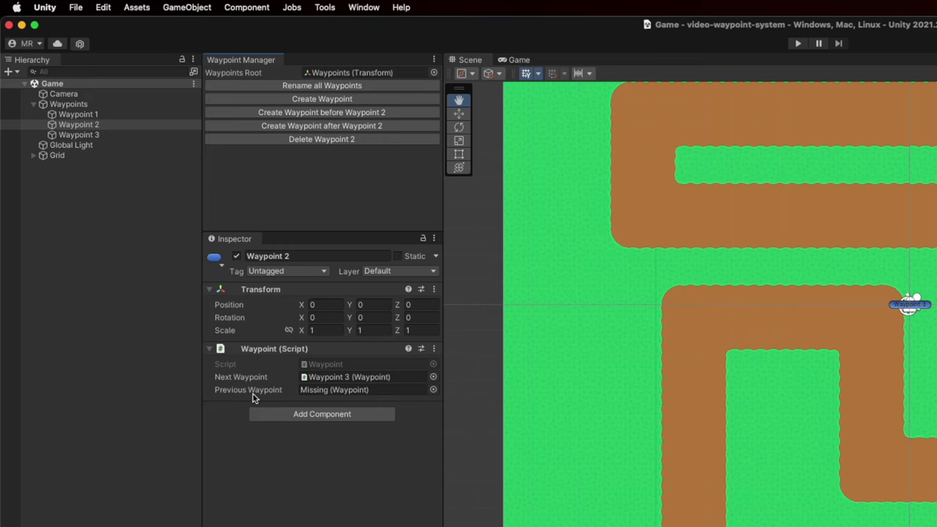
left_click(105, 136)
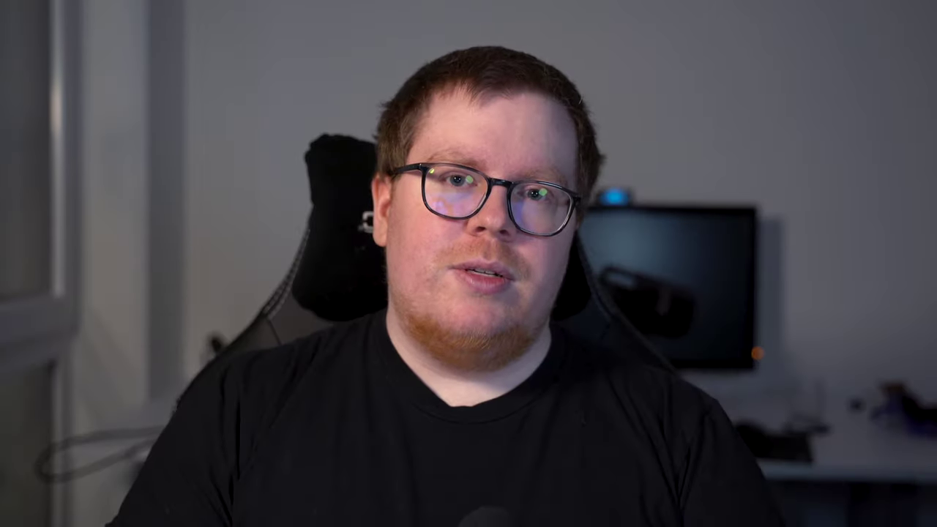